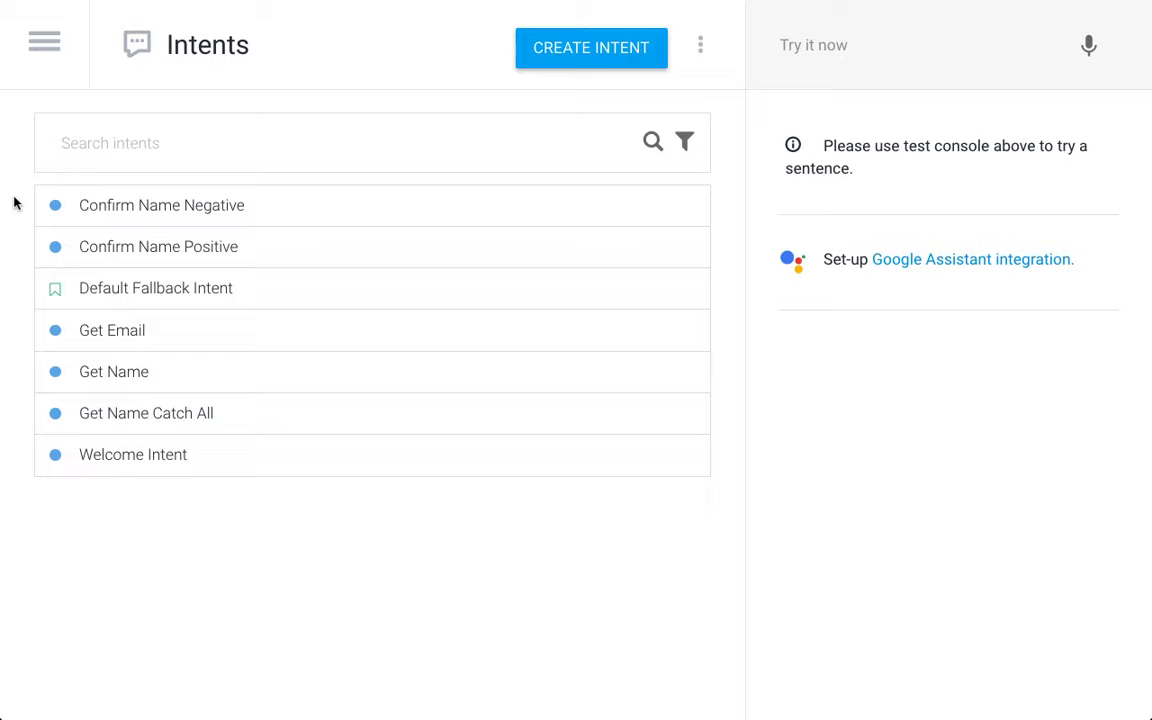
Step: Test the agent by sending hi, a sample name, yes and an email address
click(997, 59)
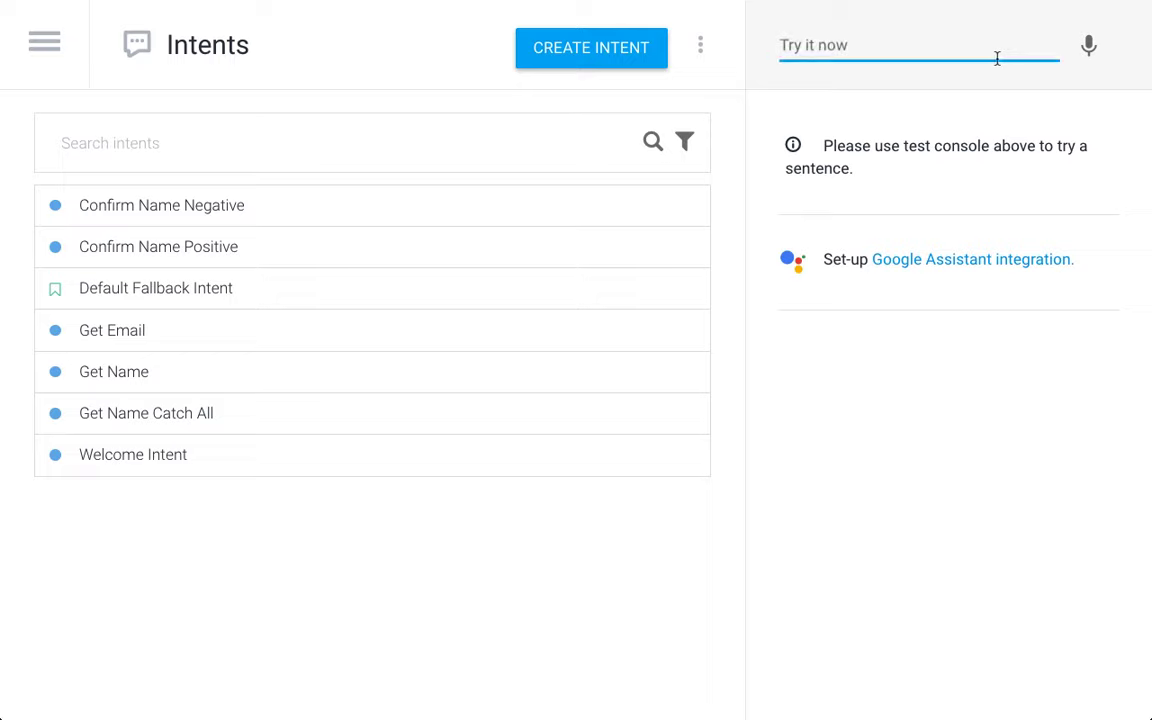
text(hi)
key(Return)
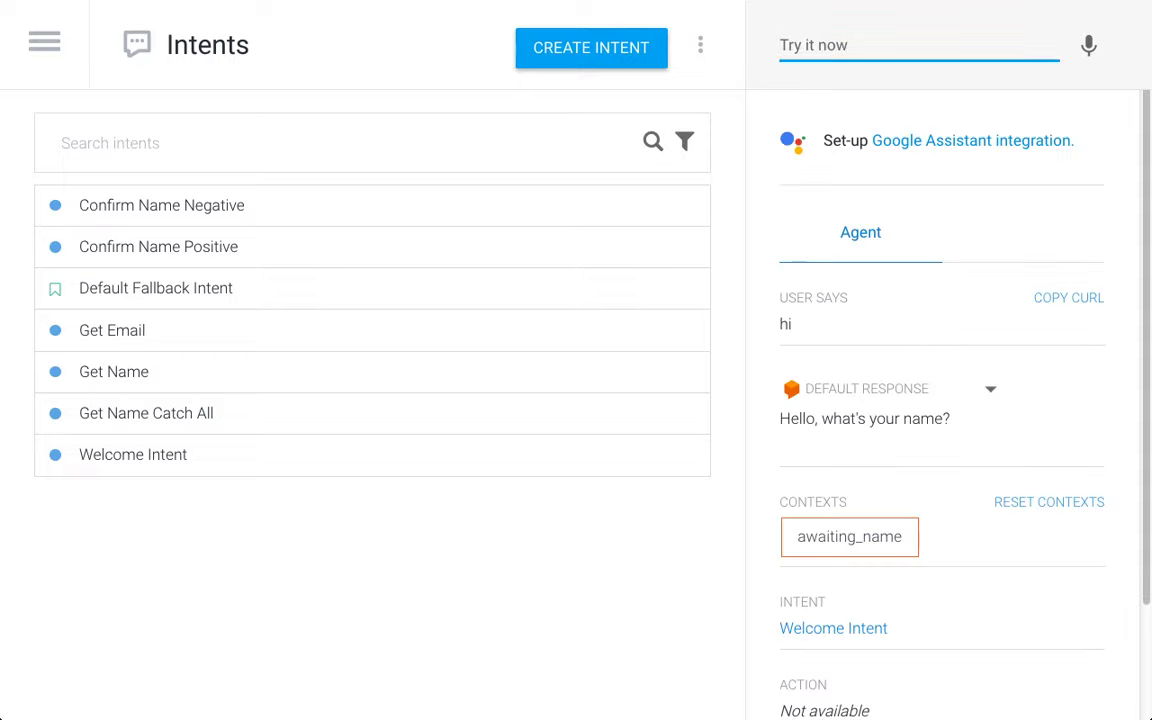
text(peter)
key(Return)
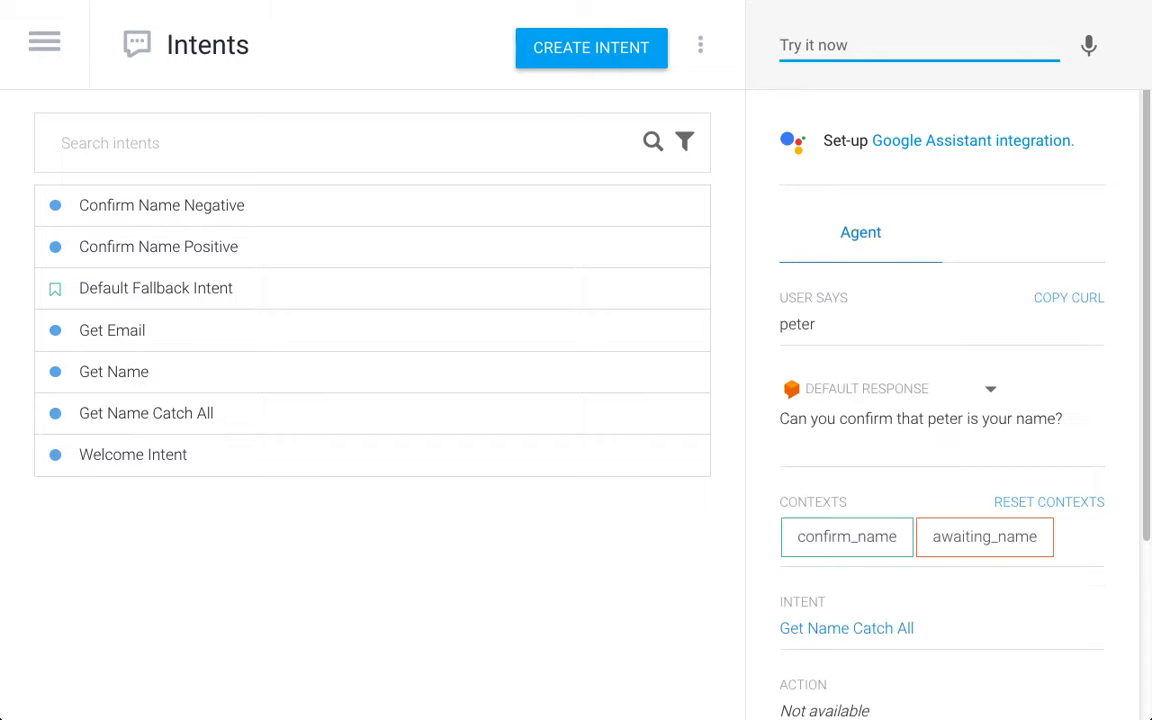
text(yes)
key(Return)
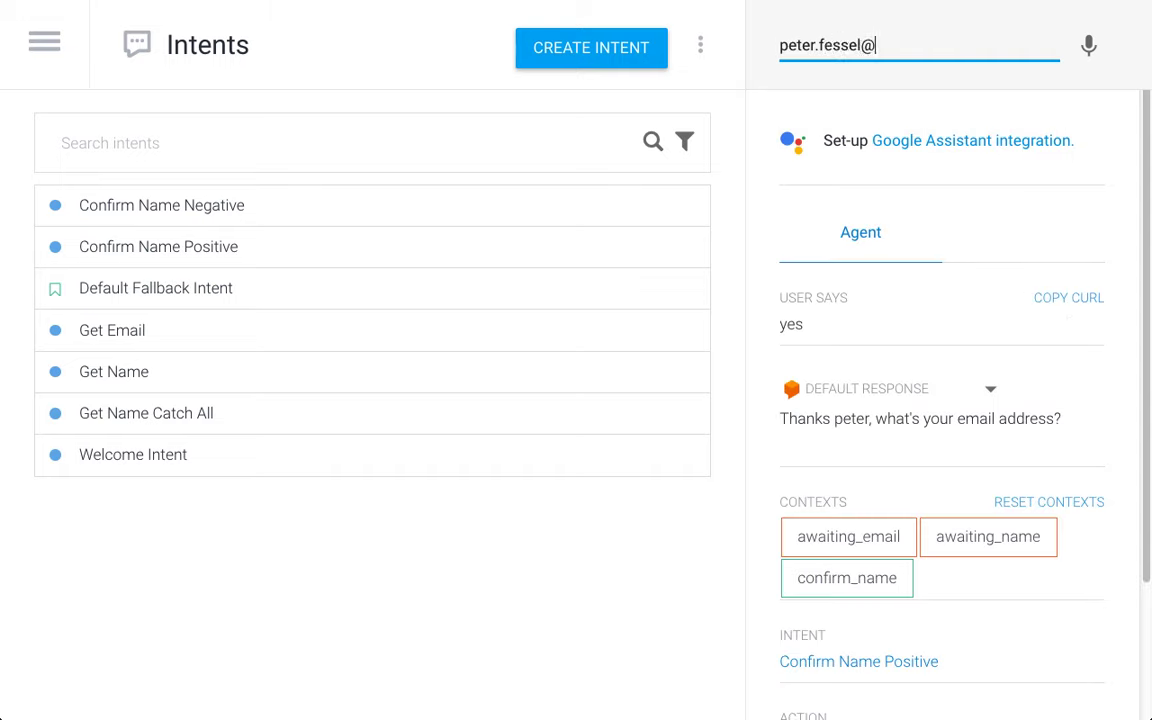
key(Return)
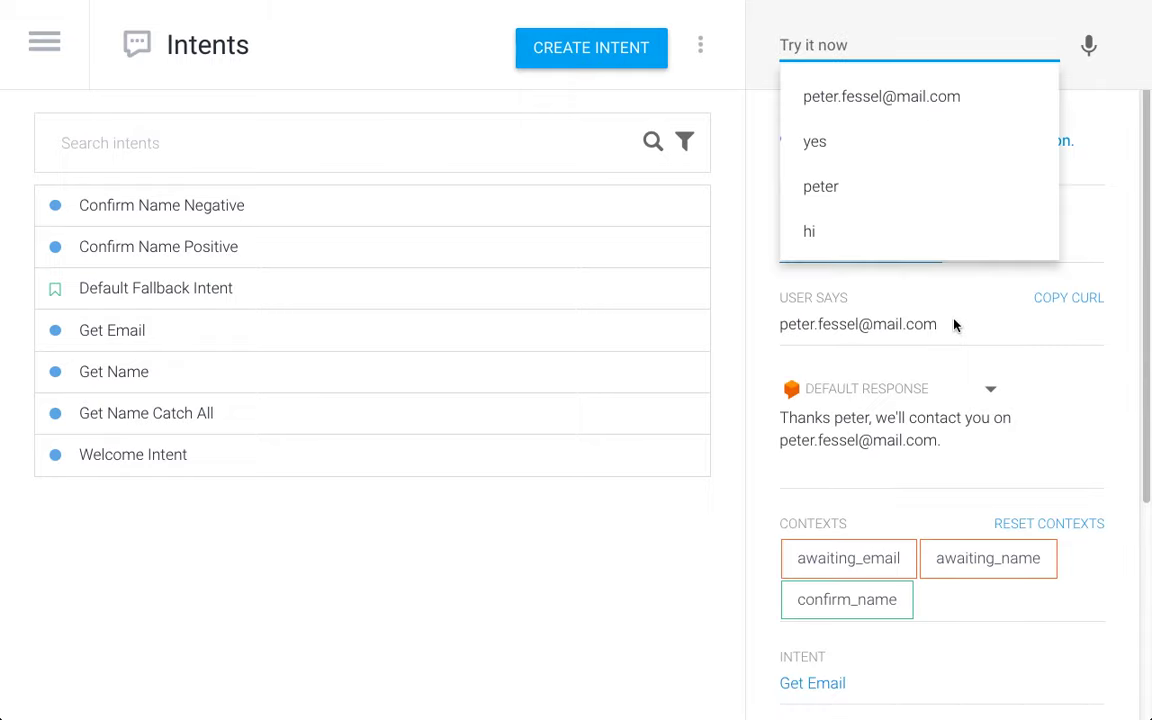
Step: Reset the contexts and restart the conversation with hi and a different name
click(1071, 407)
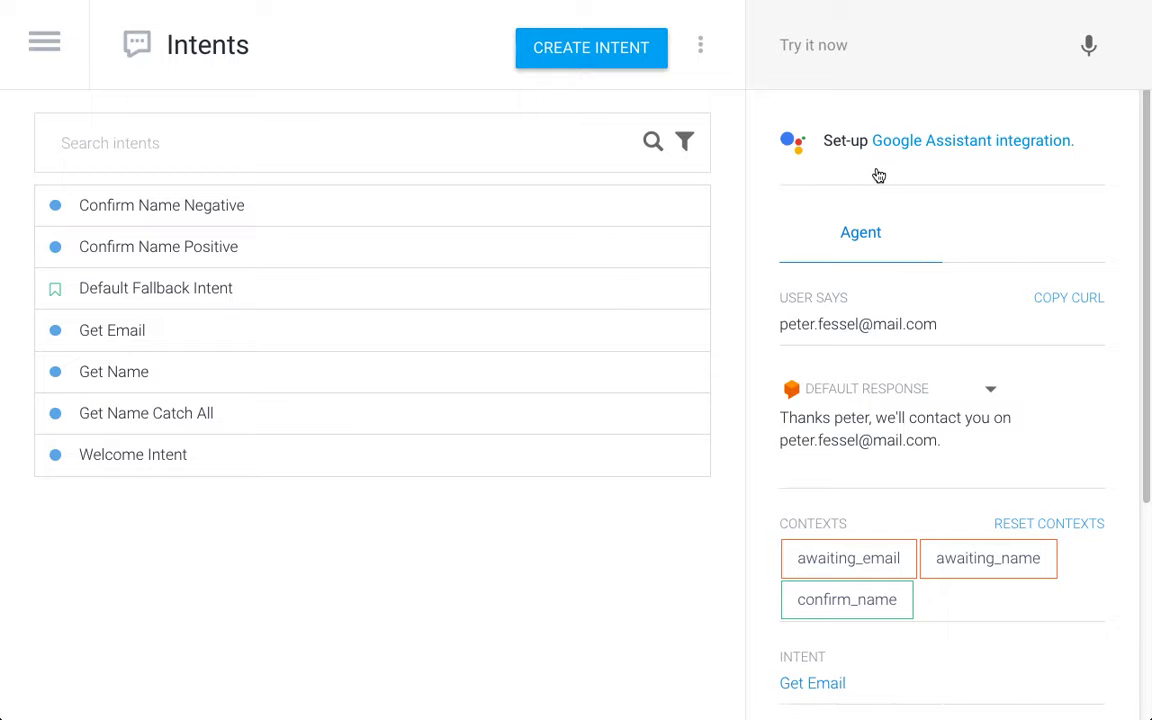
click(1086, 525)
click(847, 42)
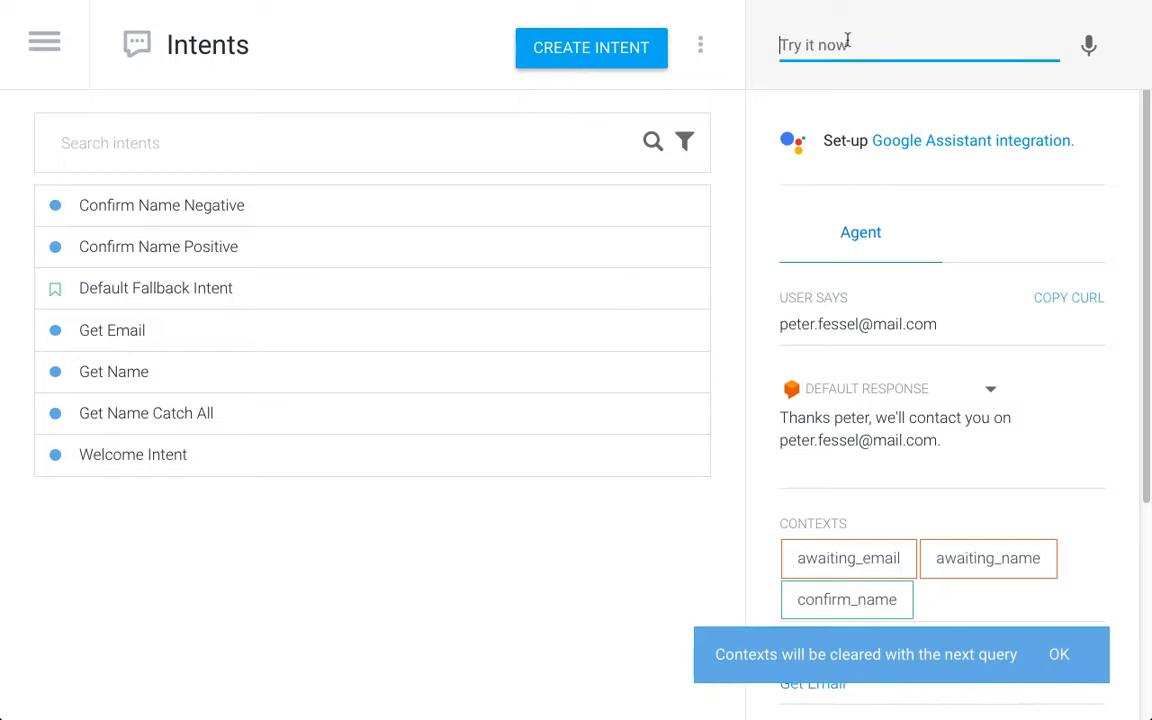
text(hi)
key(Return)
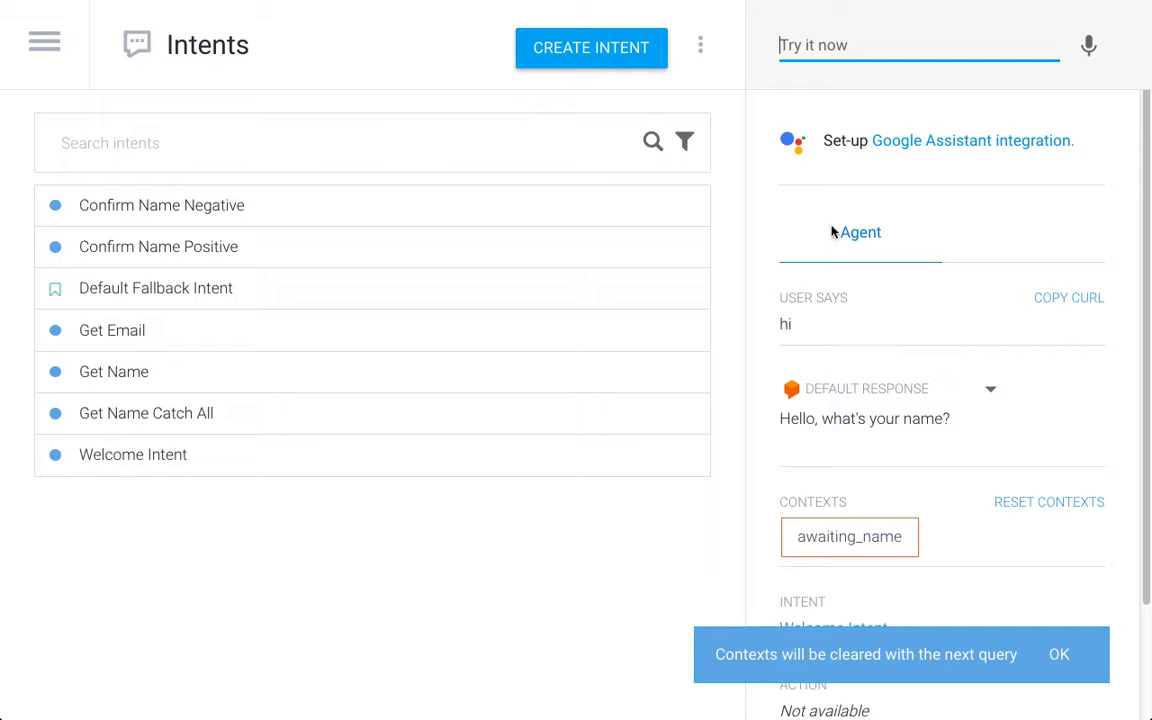
text(Il)
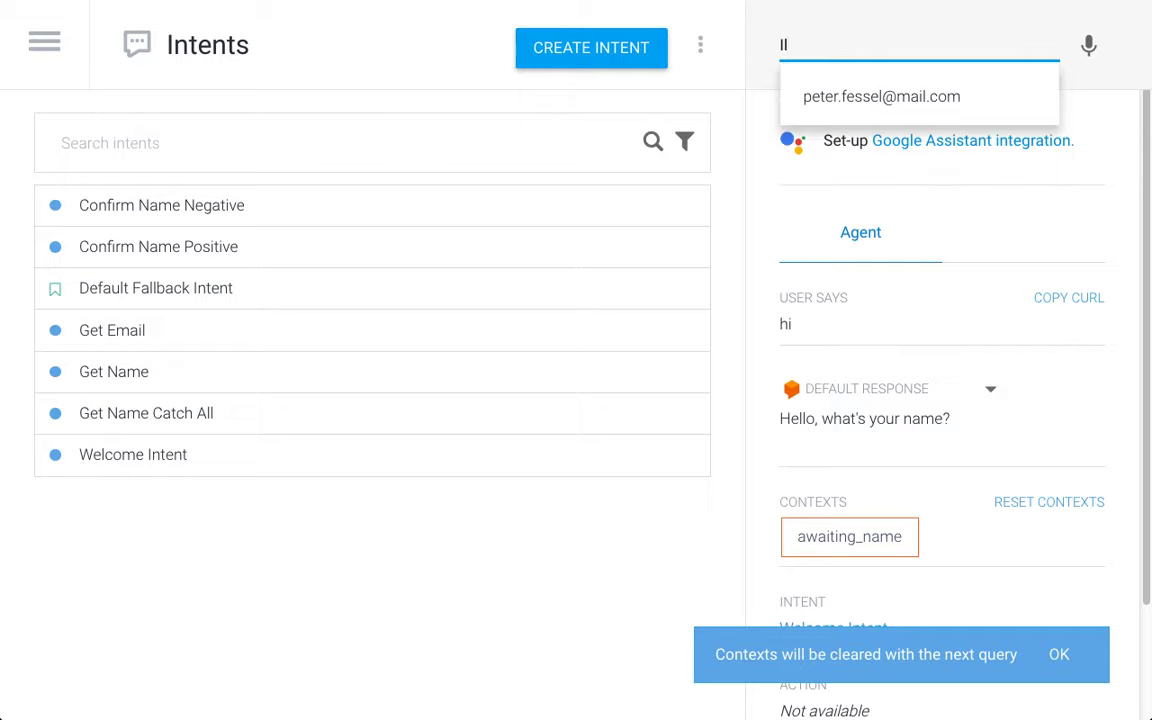
text(ytsch)
key(Return)
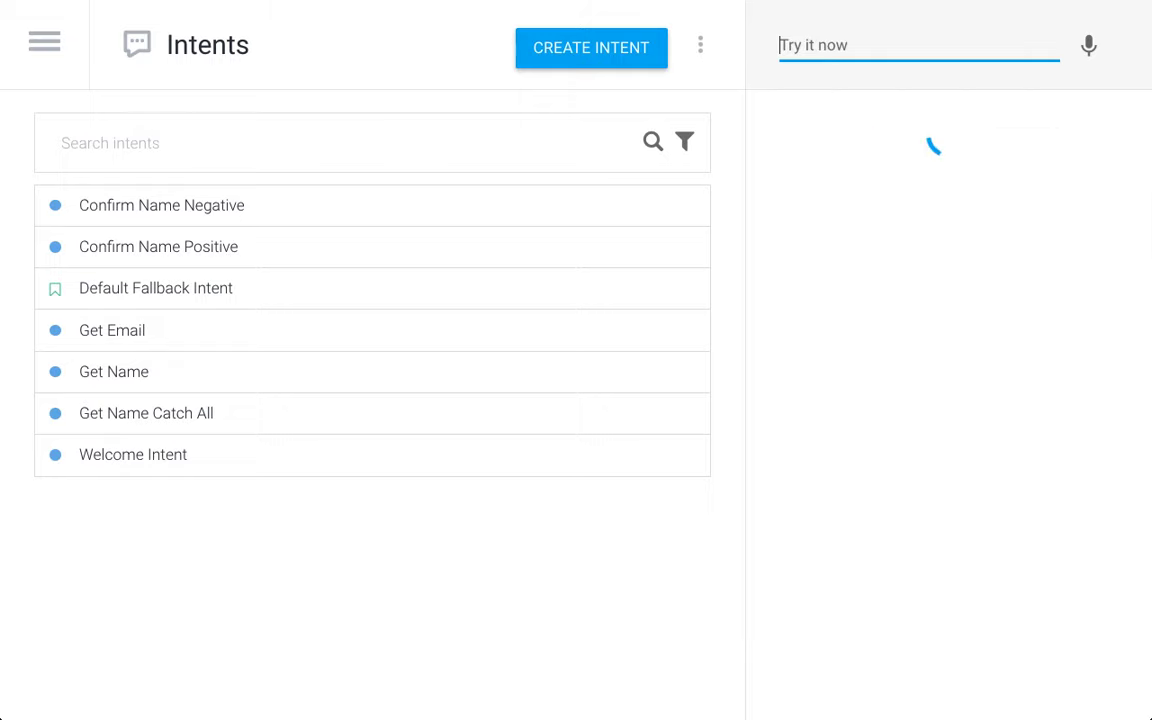
double_click(948, 421)
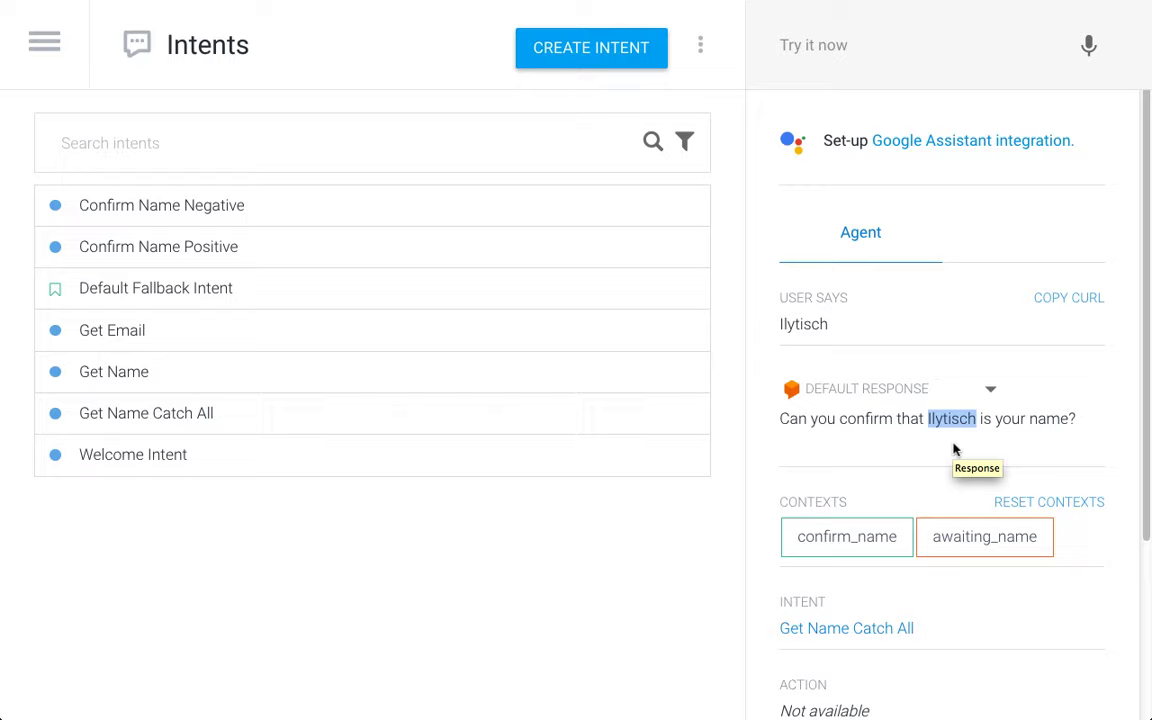
click(131, 376)
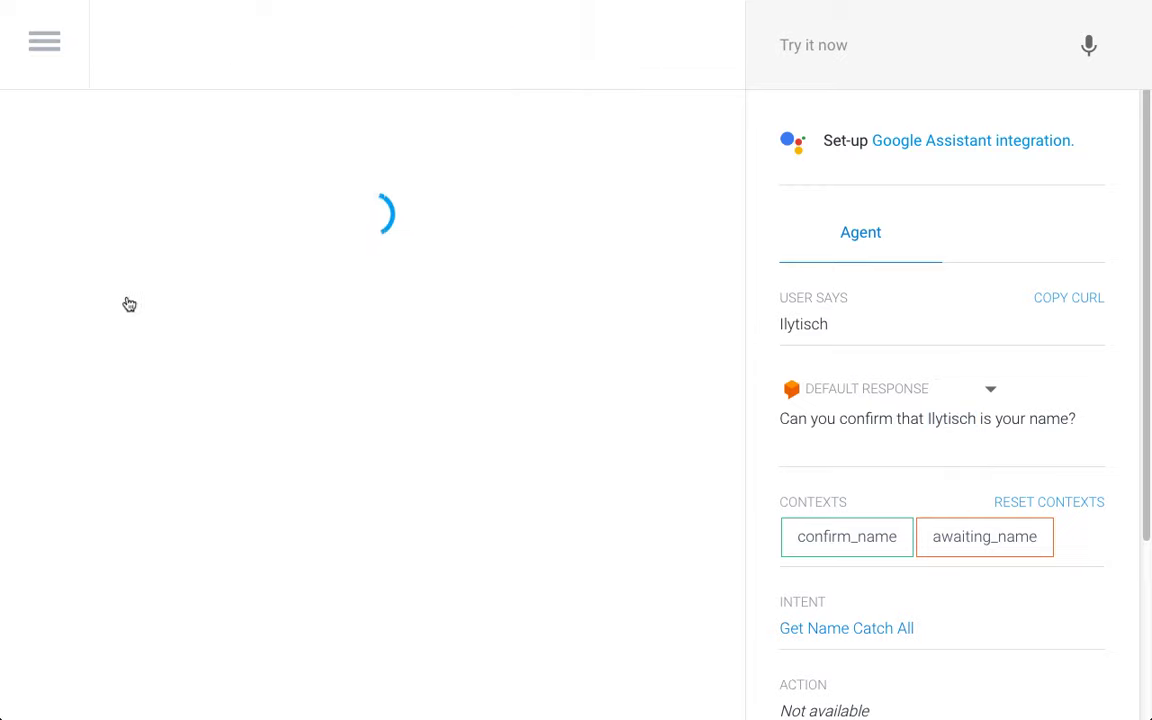
scroll(122, 430, down, 4)
scroll(122, 432, down, 1)
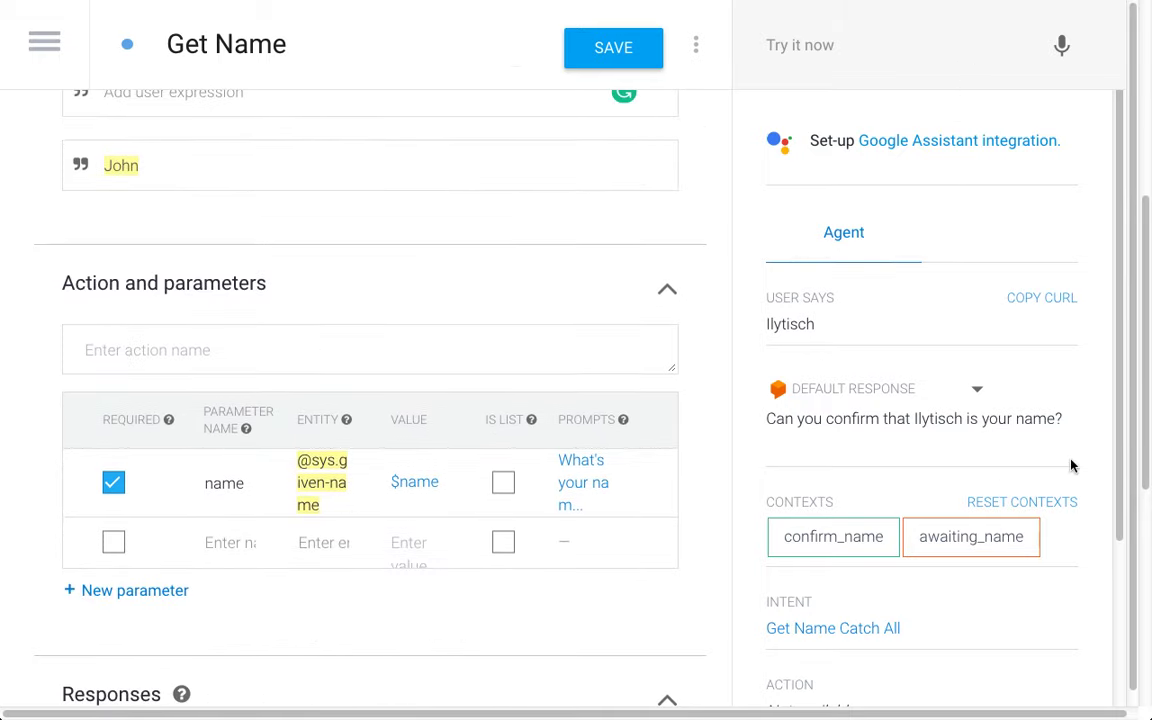
scroll(1072, 465, down, 1)
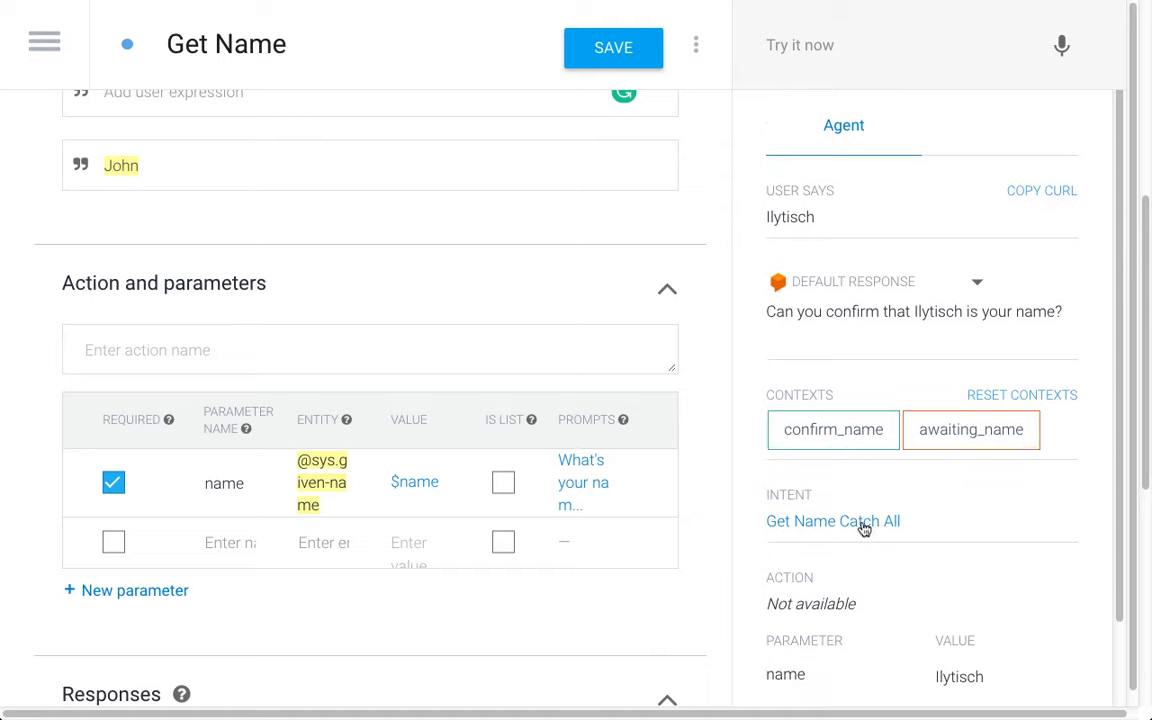
click(33, 74)
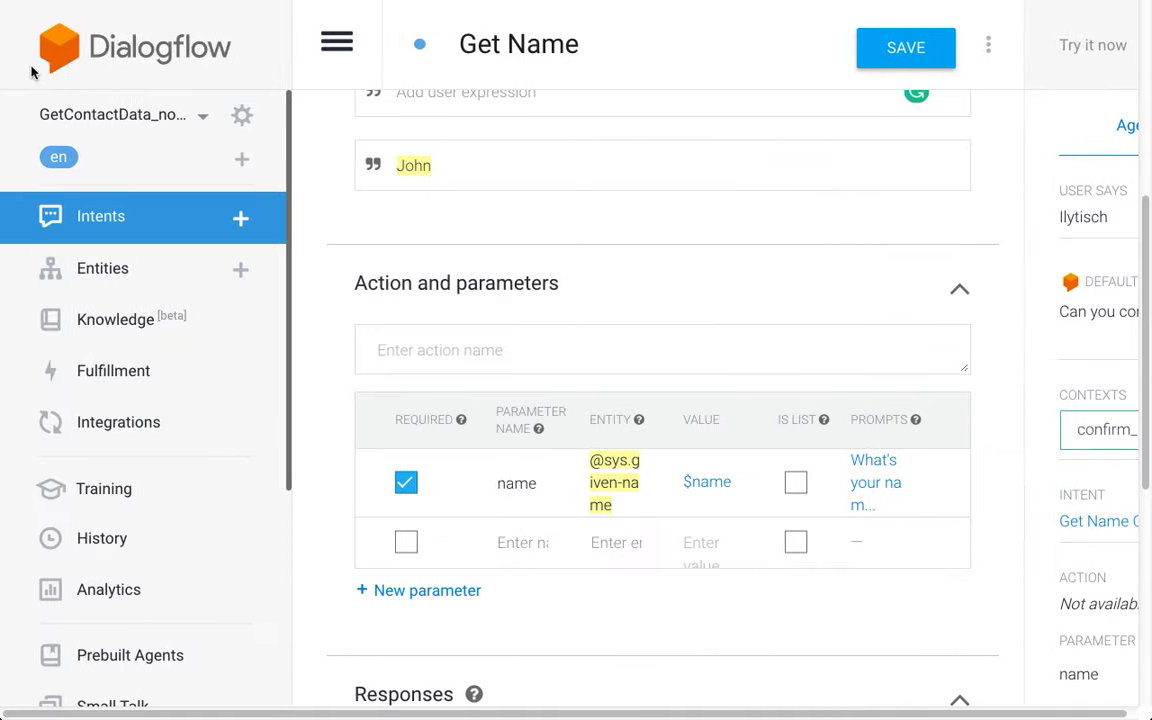
click(140, 223)
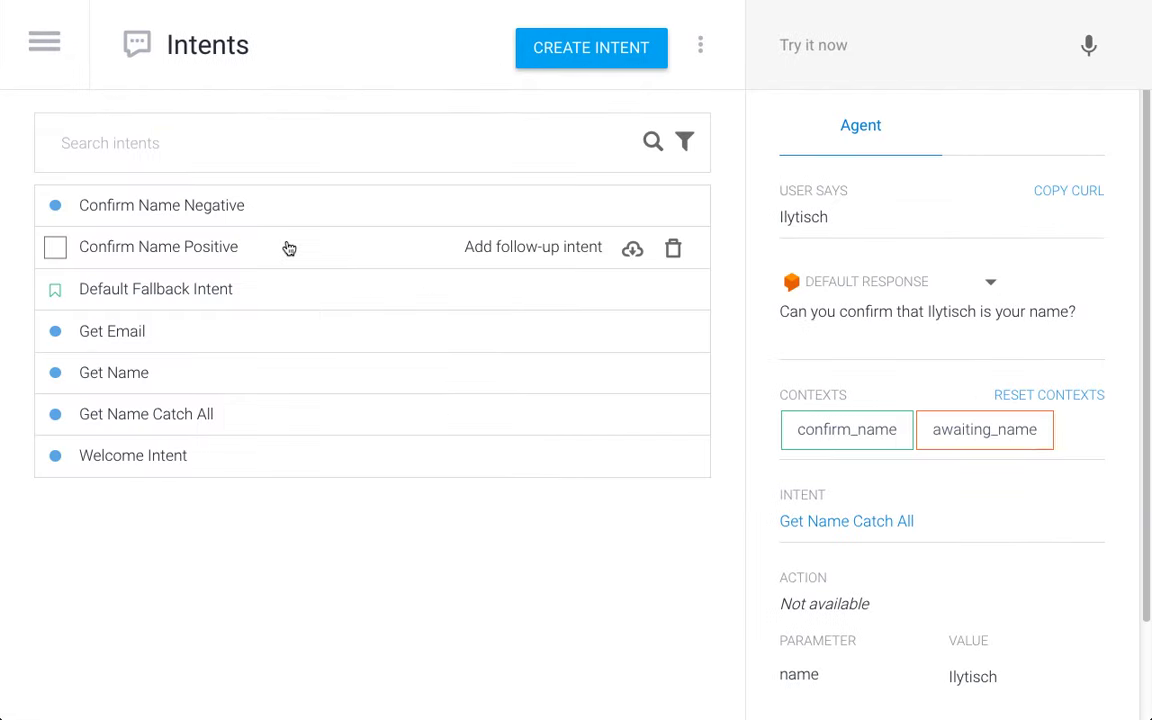
click(155, 412)
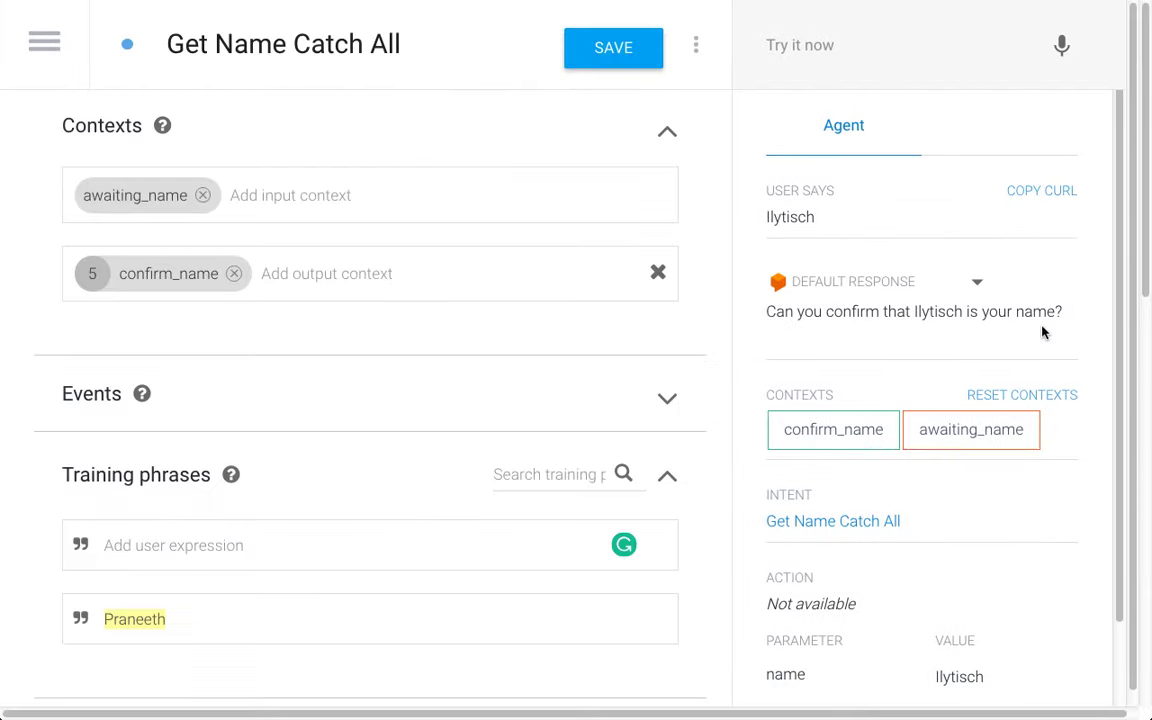
scroll(285, 515, down, 5)
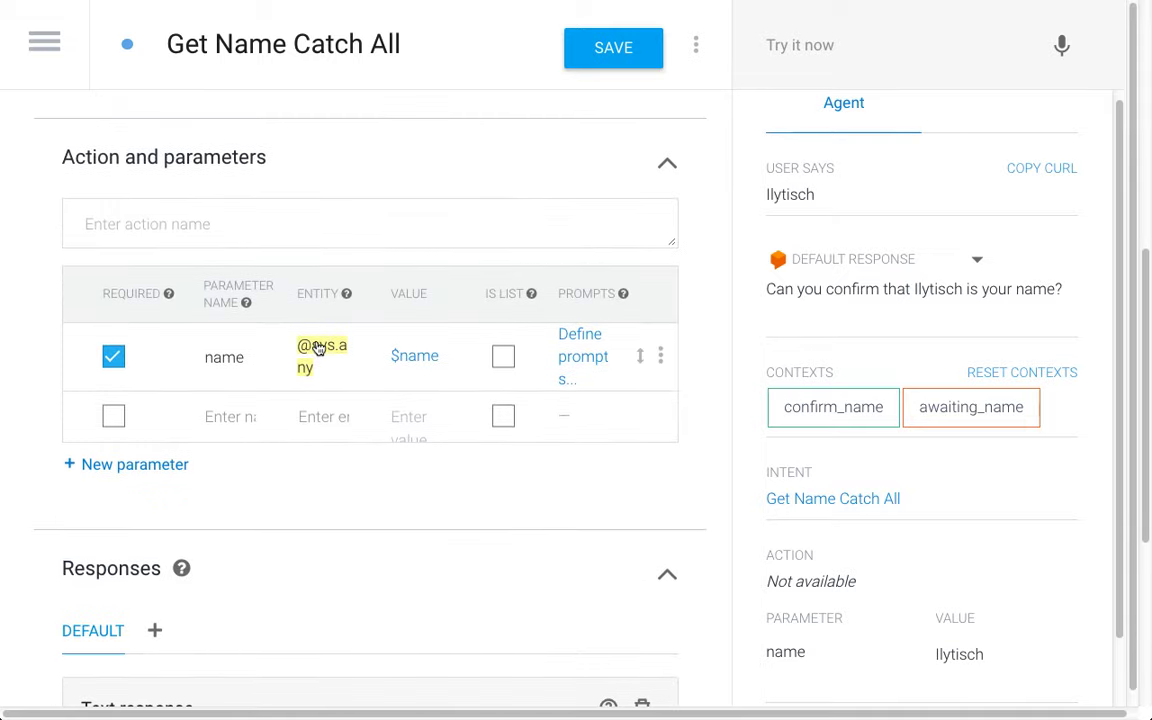
click(46, 33)
click(160, 234)
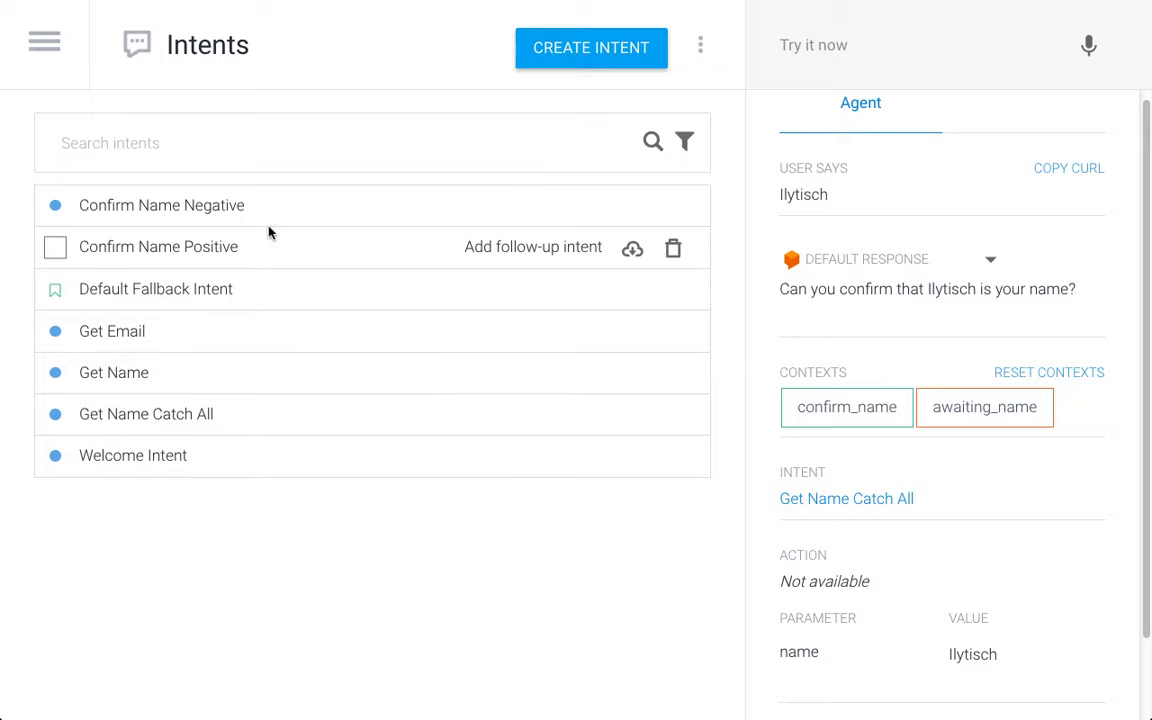
Step: Reply yes to confirm the name, then send an email address to trigger Get Email
click(935, 48)
text(yes)
key(Return)
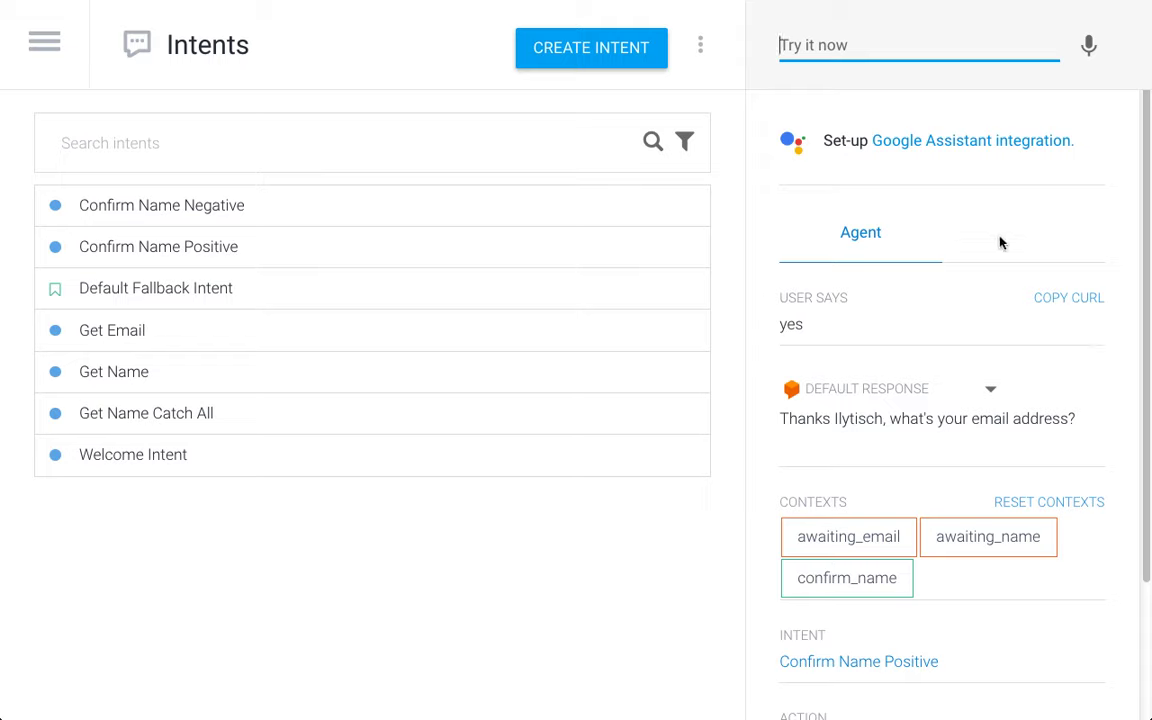
text(hello@hello.net)
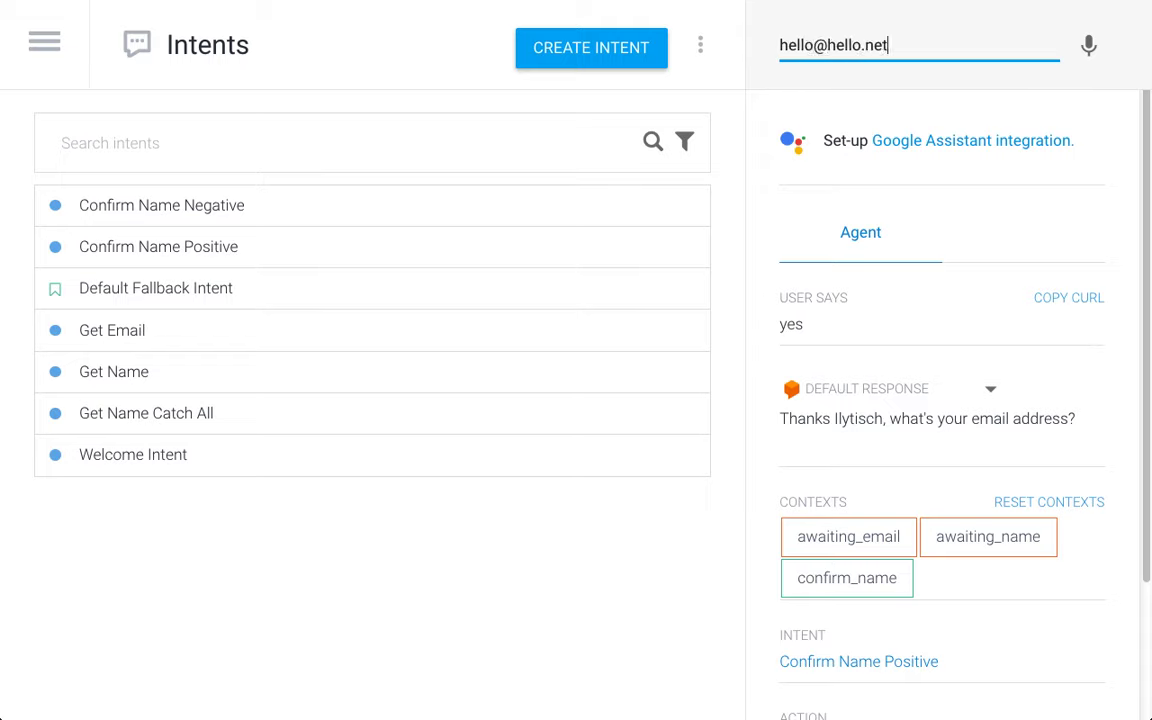
key(Return)
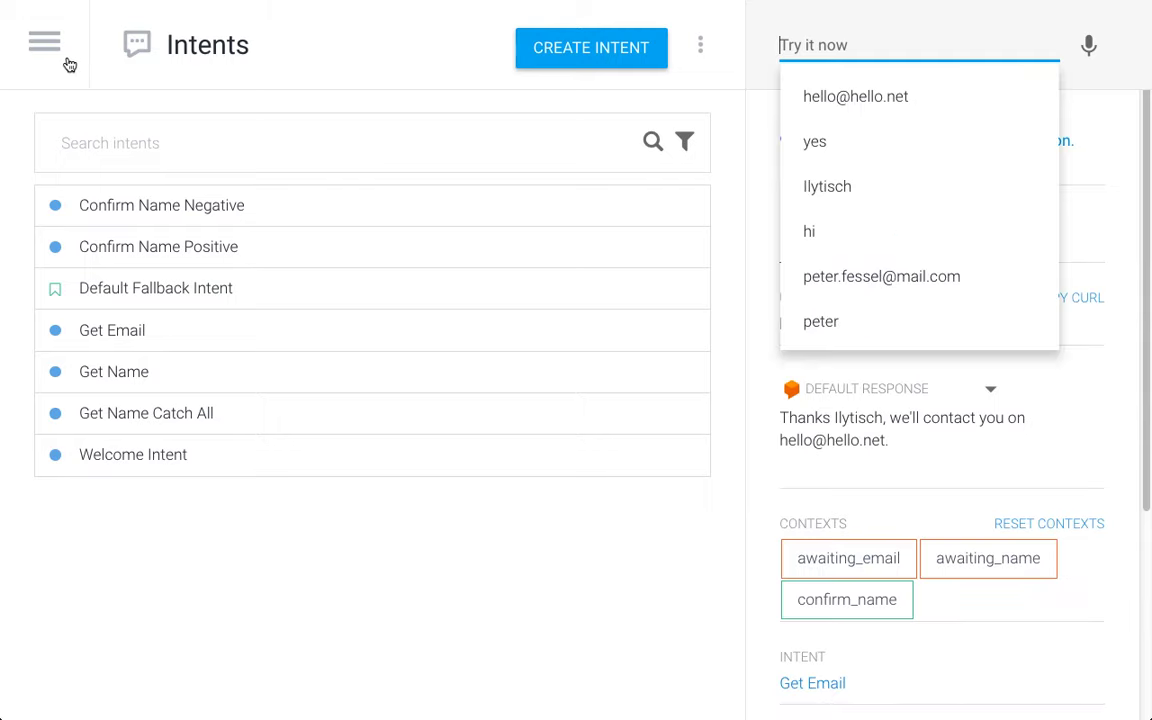
click(419, 31)
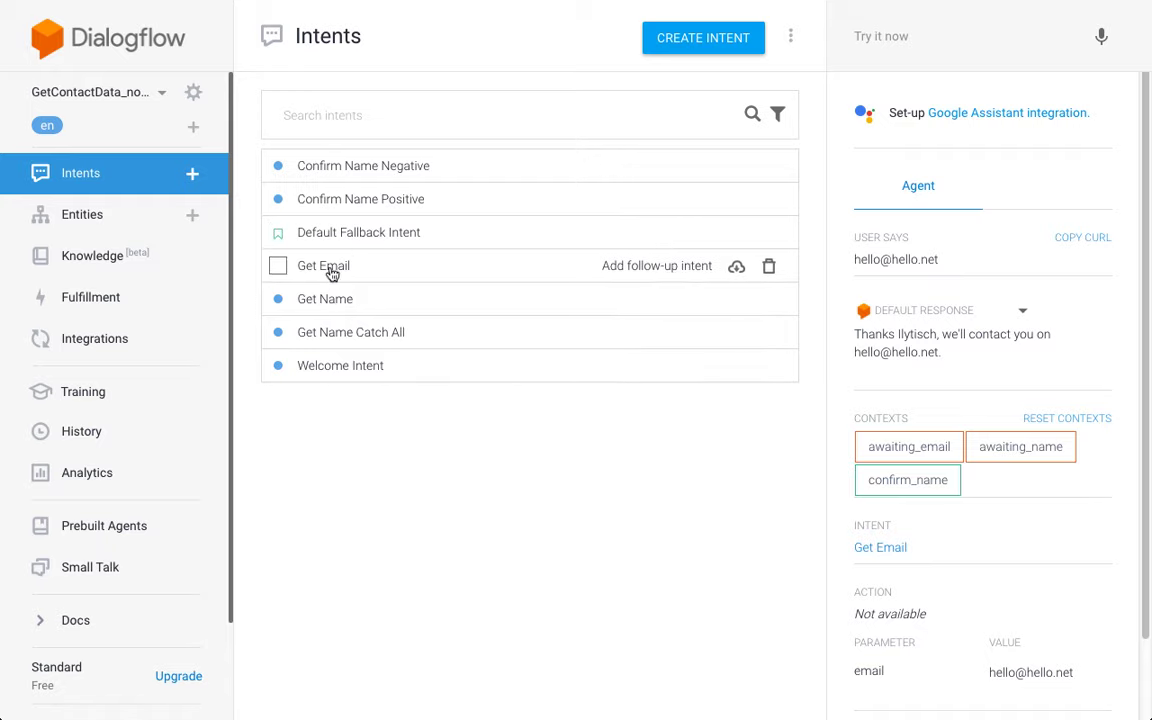
Step: Rename the Get Name intent to name.default and save it
click(338, 300)
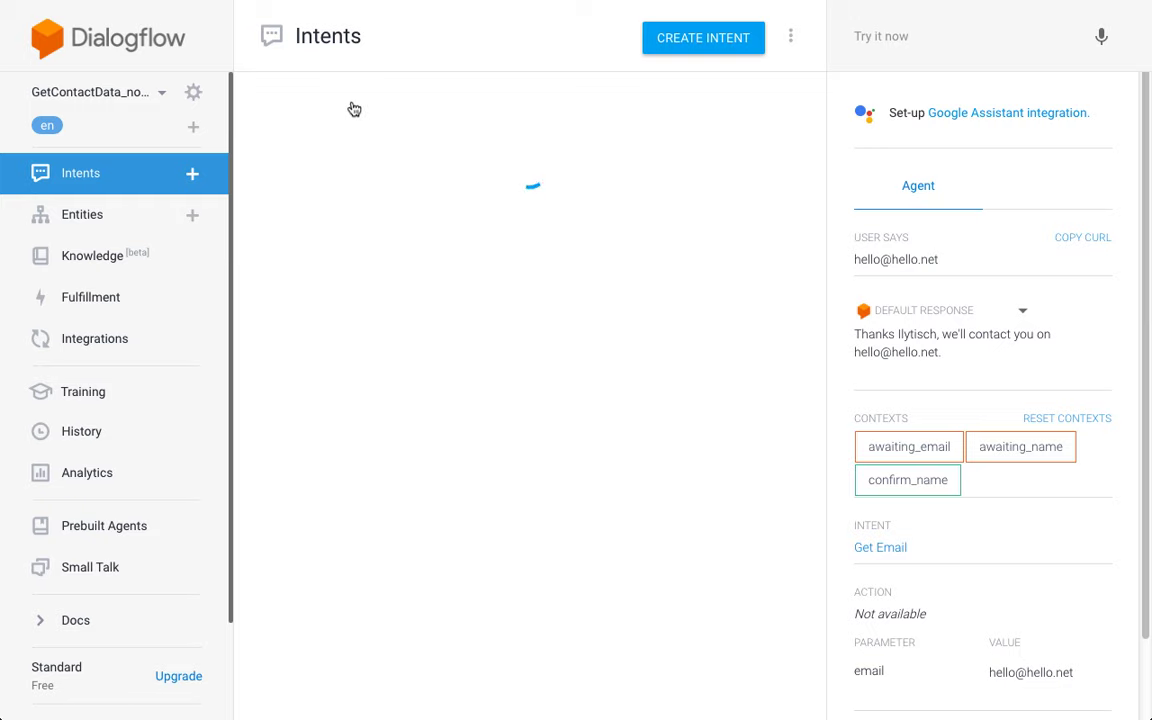
drag(347, 36, 290, 36)
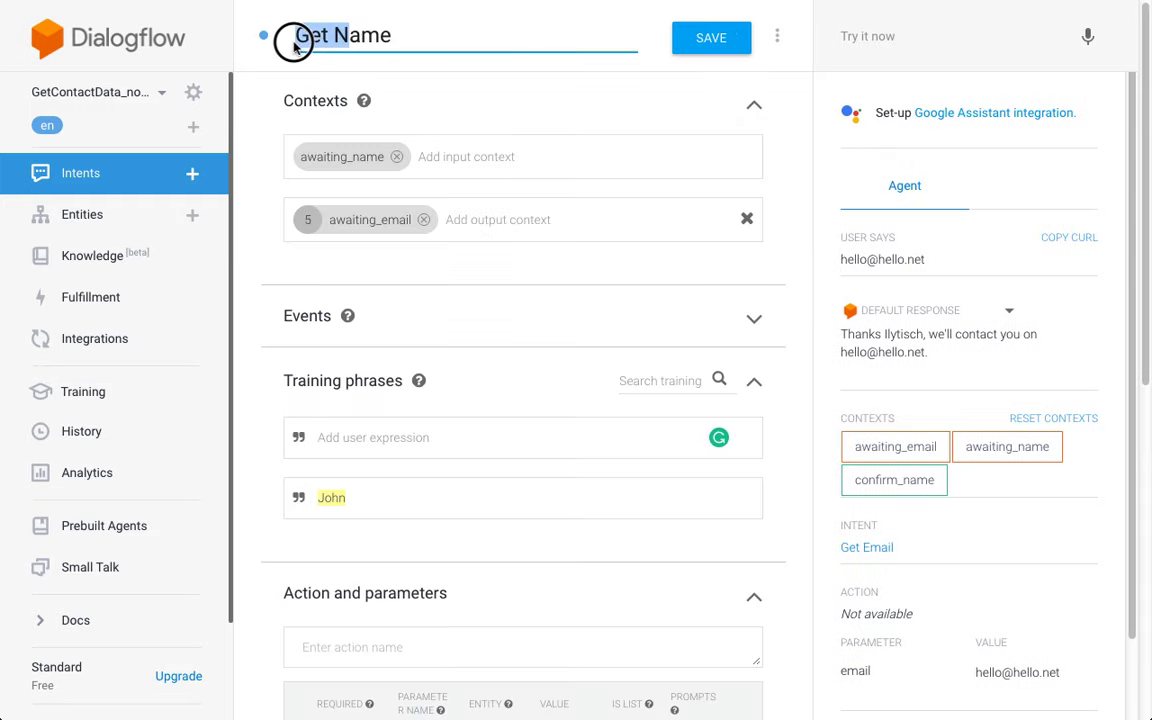
text(n)
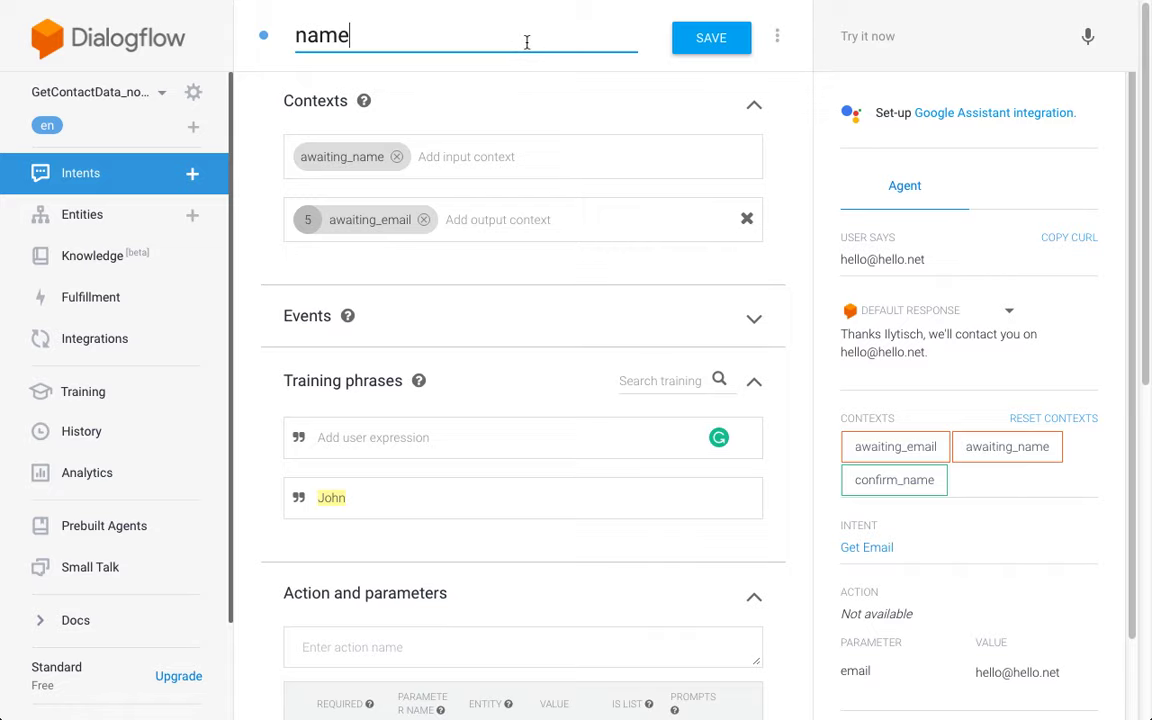
scroll(490, 305, down, 1)
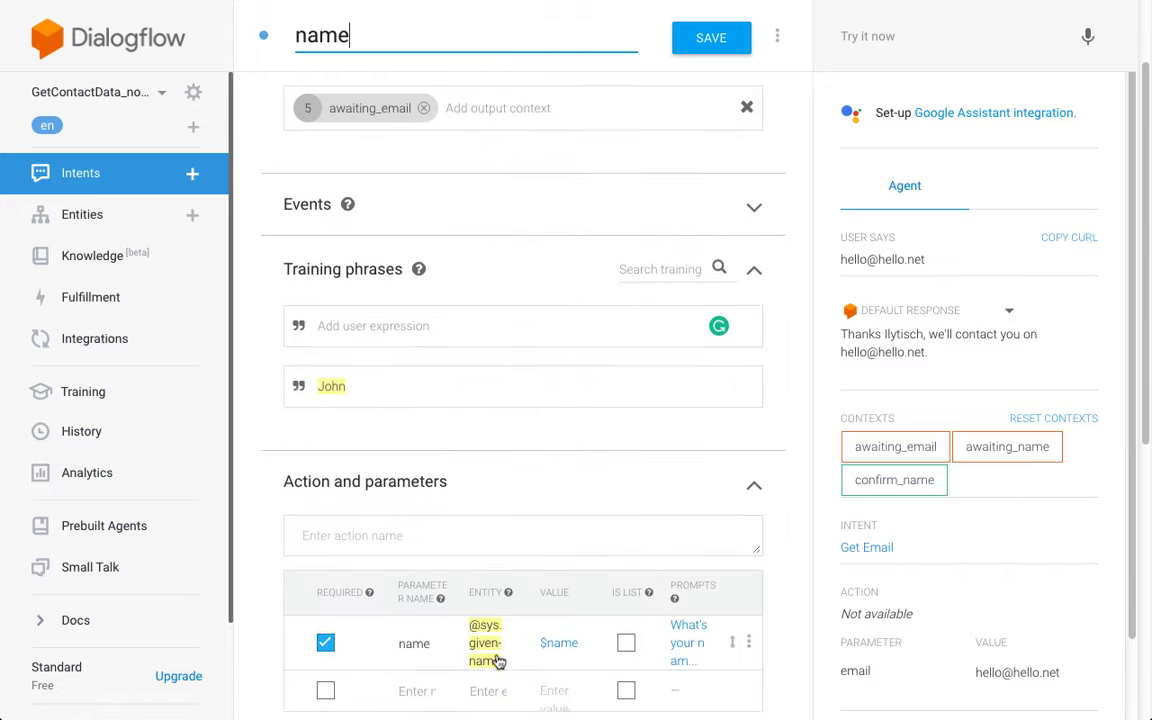
scroll(430, 200, up, 1)
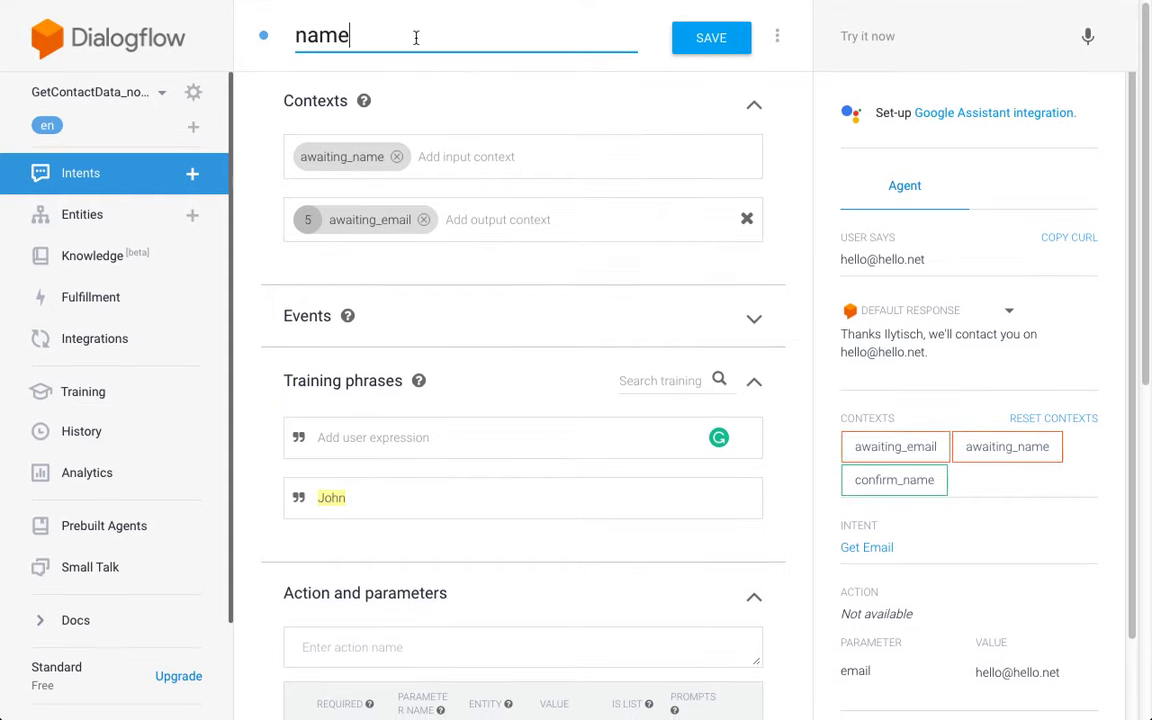
text(default)
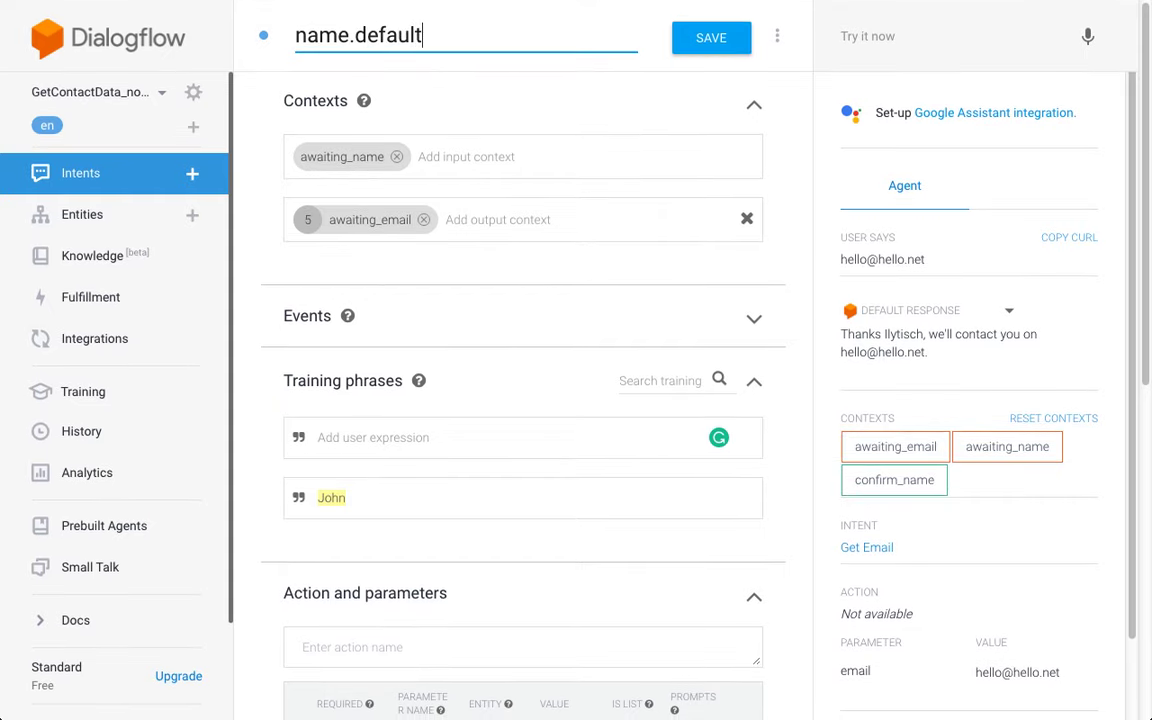
click(698, 37)
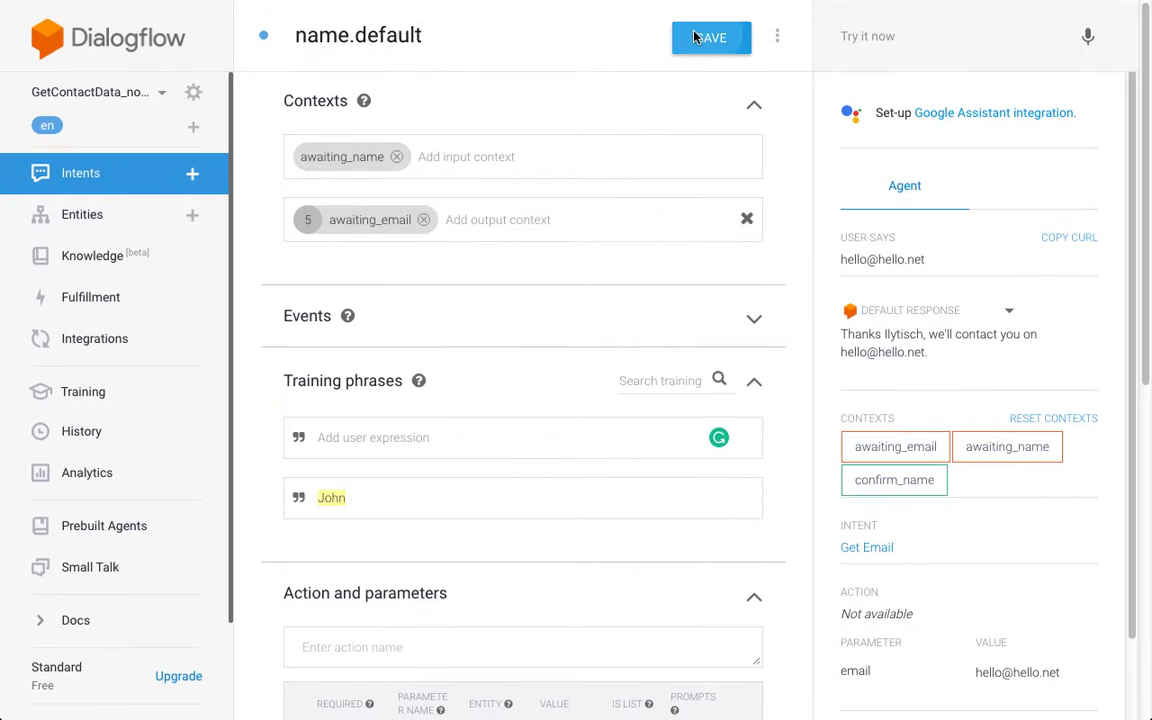
click(147, 175)
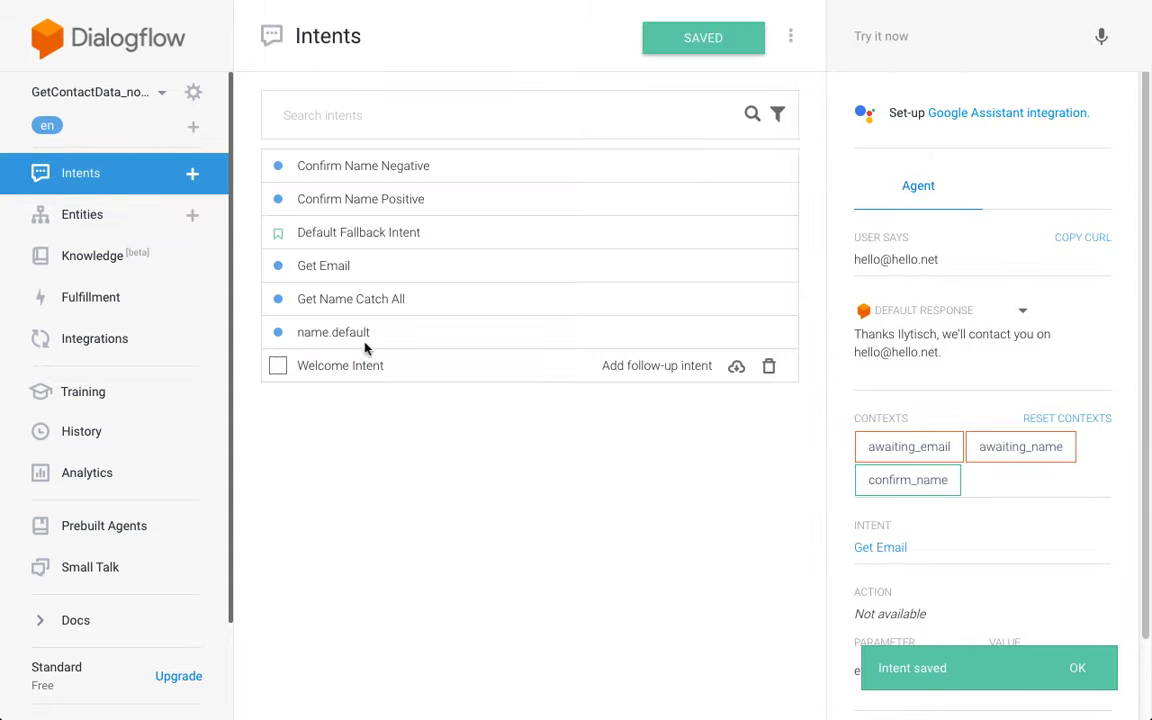
Step: Rename Get Name Catch All to name.catchall and save it
click(396, 302)
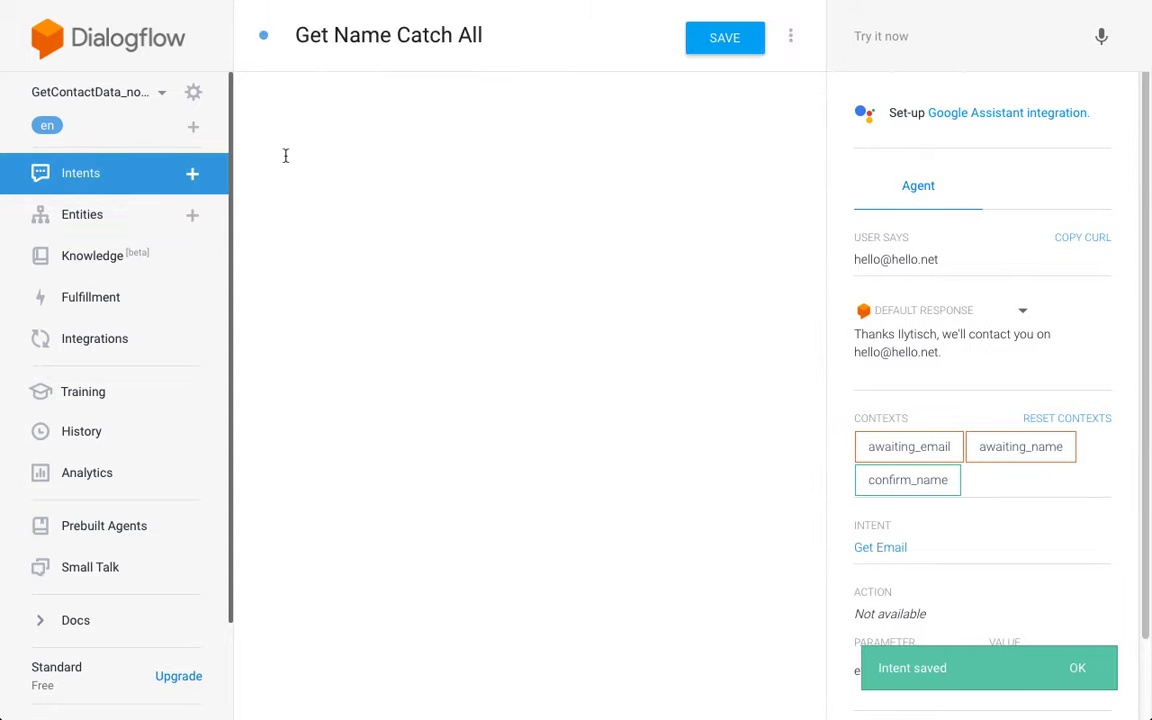
scroll(262, 275, down, 3)
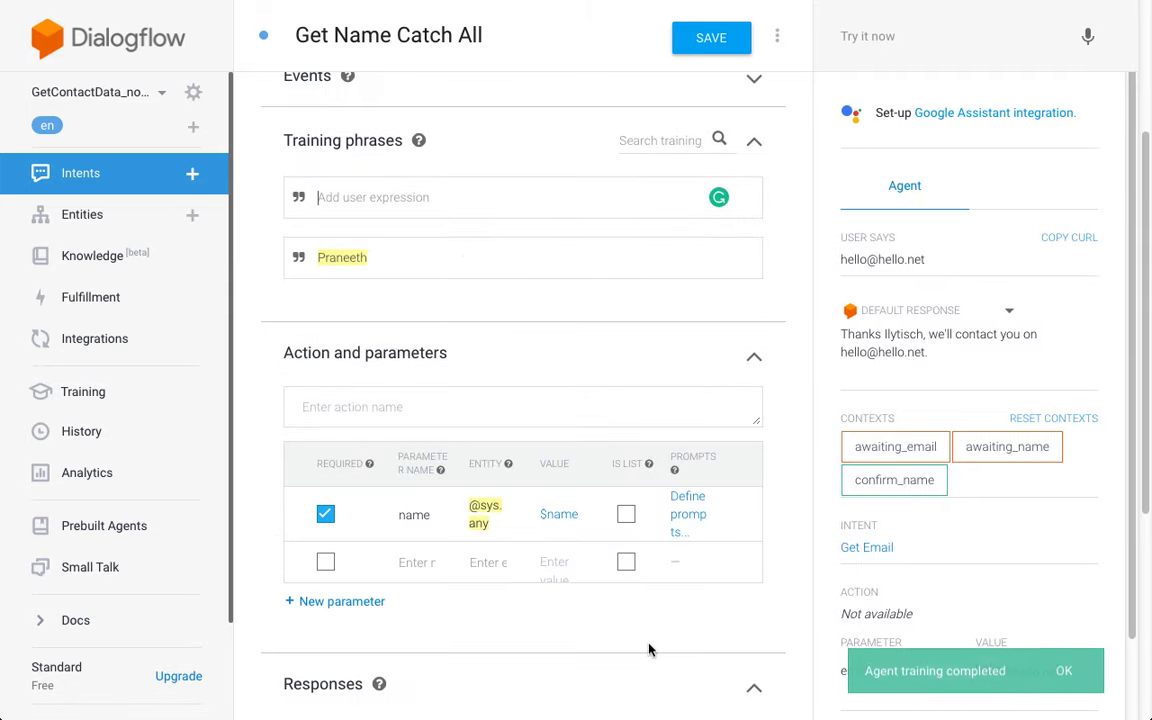
scroll(529, 318, up, 3)
click(531, 40)
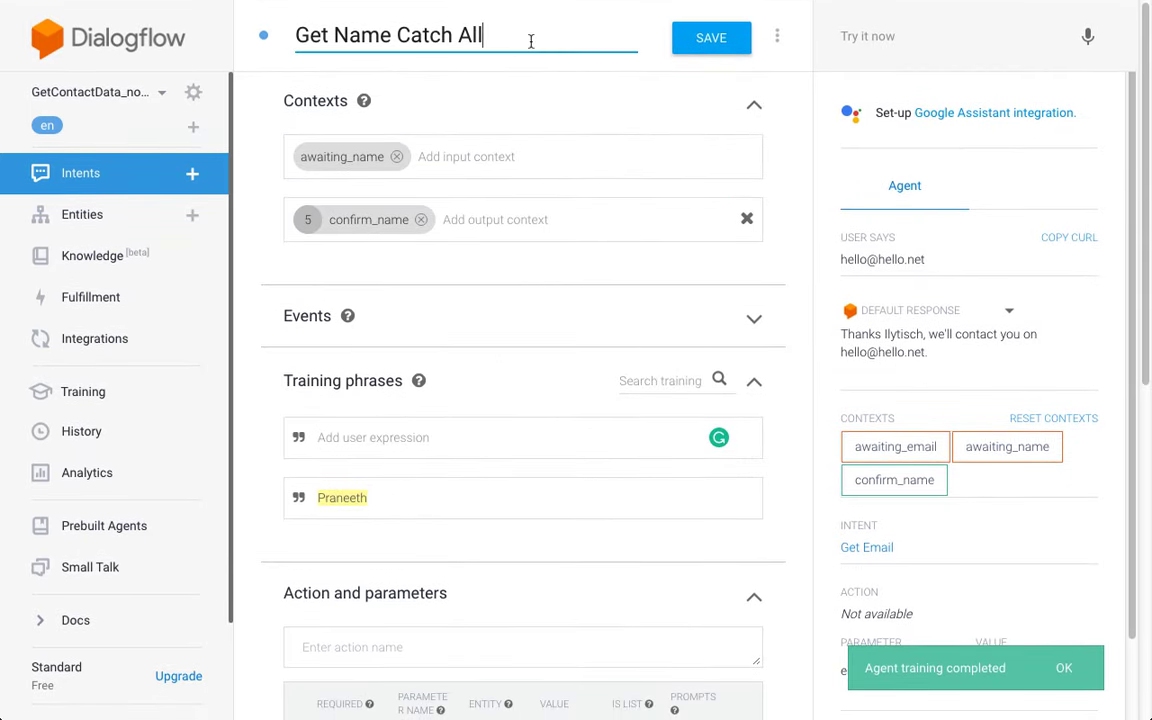
key(ctrl+a)
text(name.)
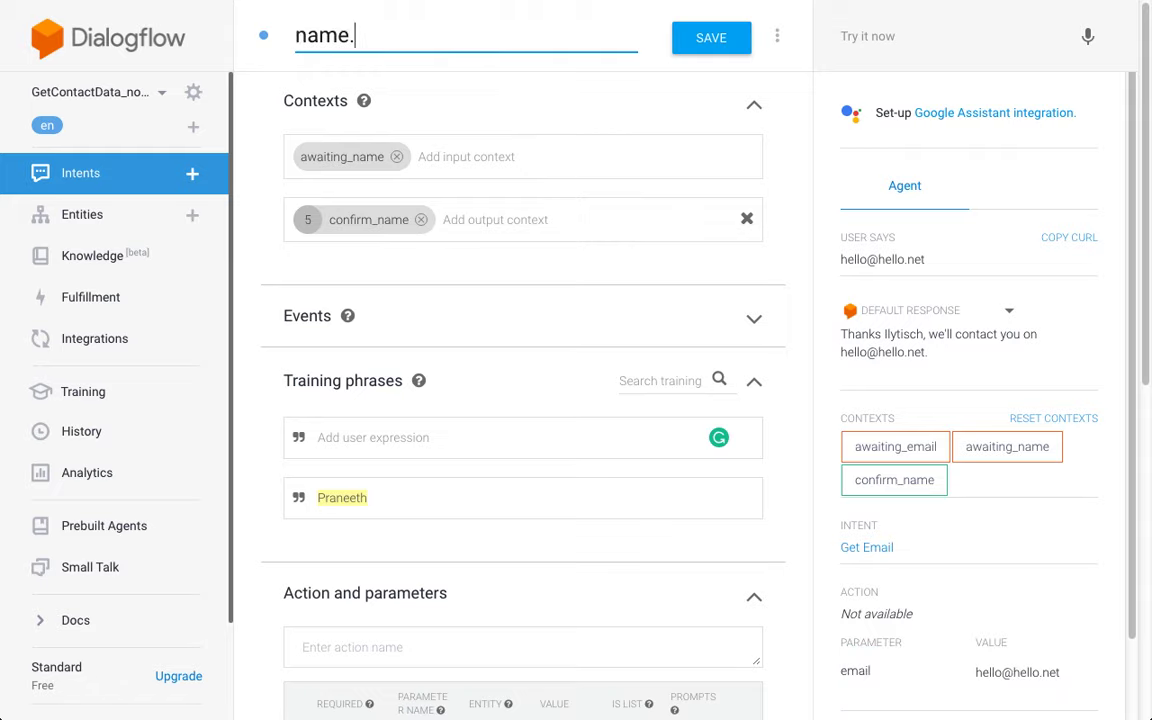
text(catchall)
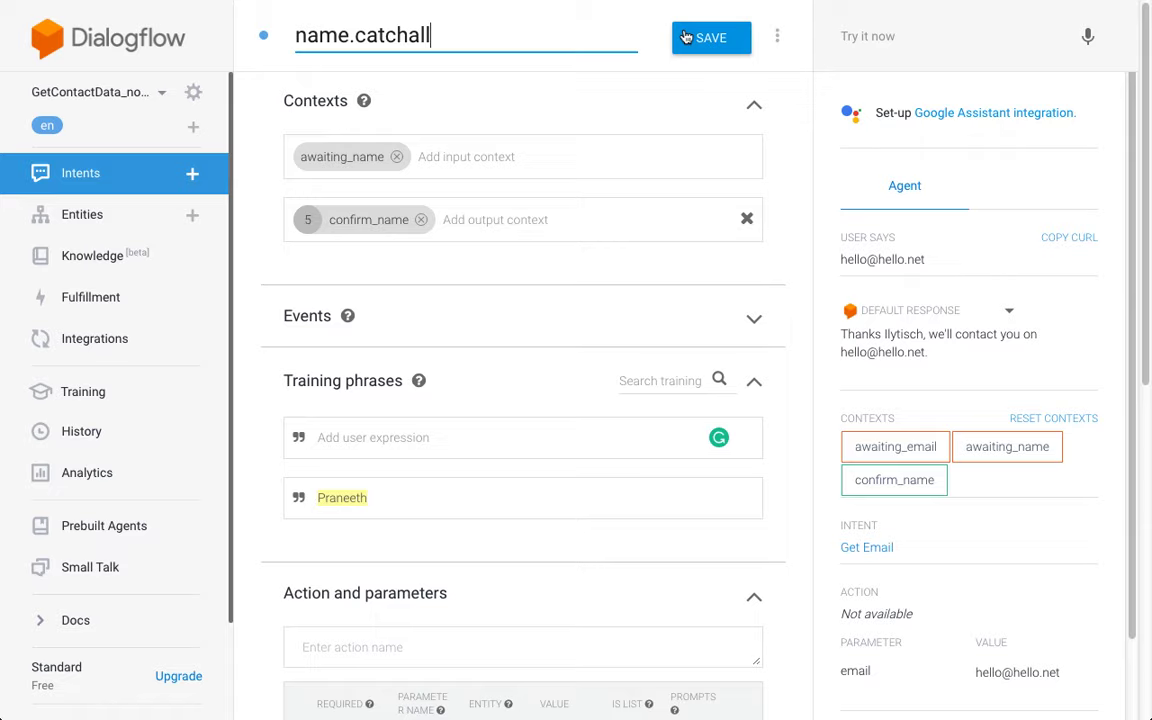
click(686, 37)
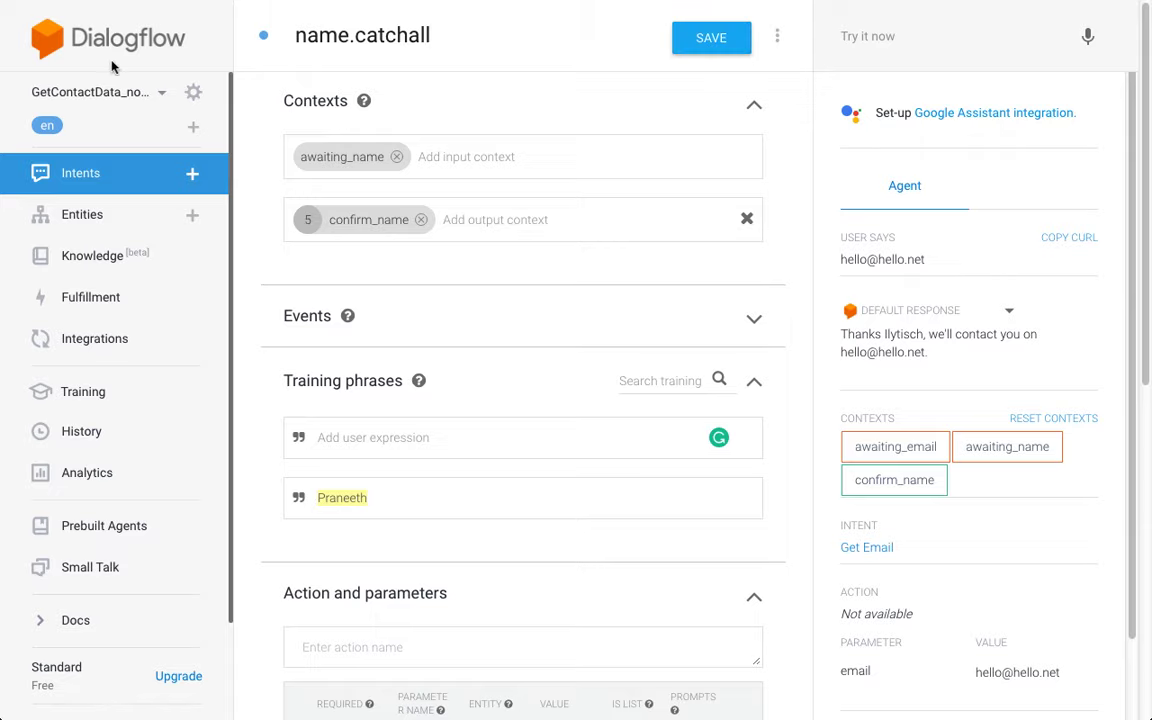
click(162, 174)
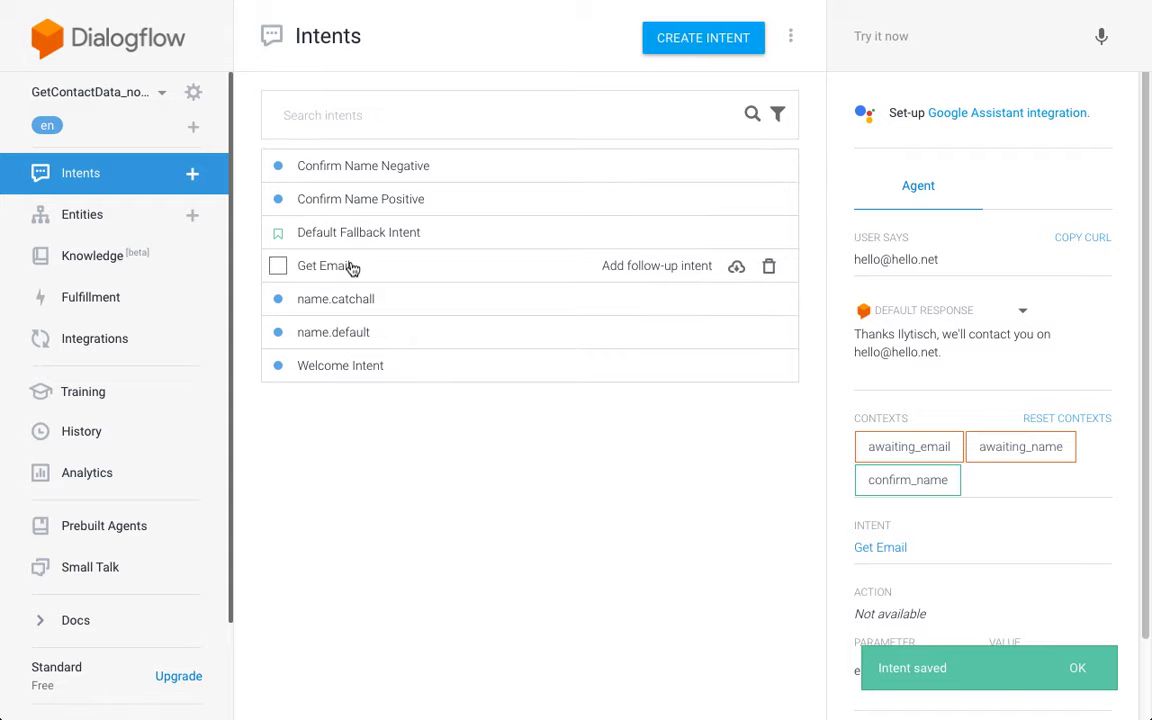
Step: Rename Get Email to email and Welcome Intent to welcome, saving each
click(330, 266)
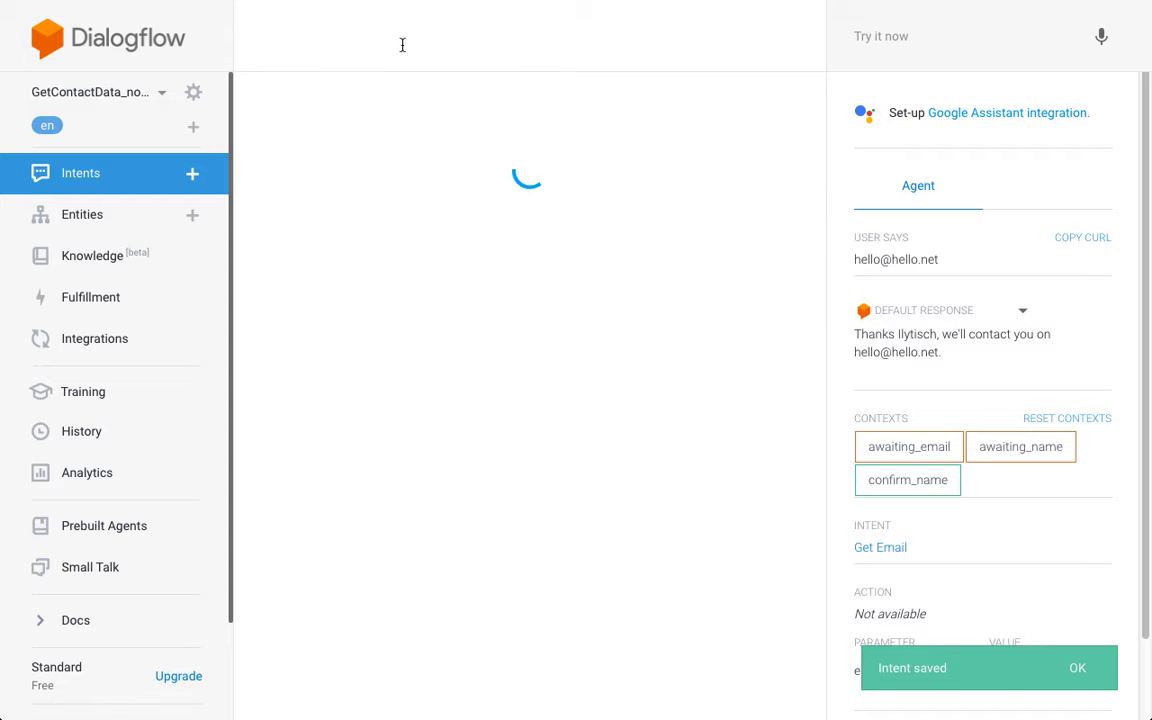
triple_click(408, 43)
text(email)
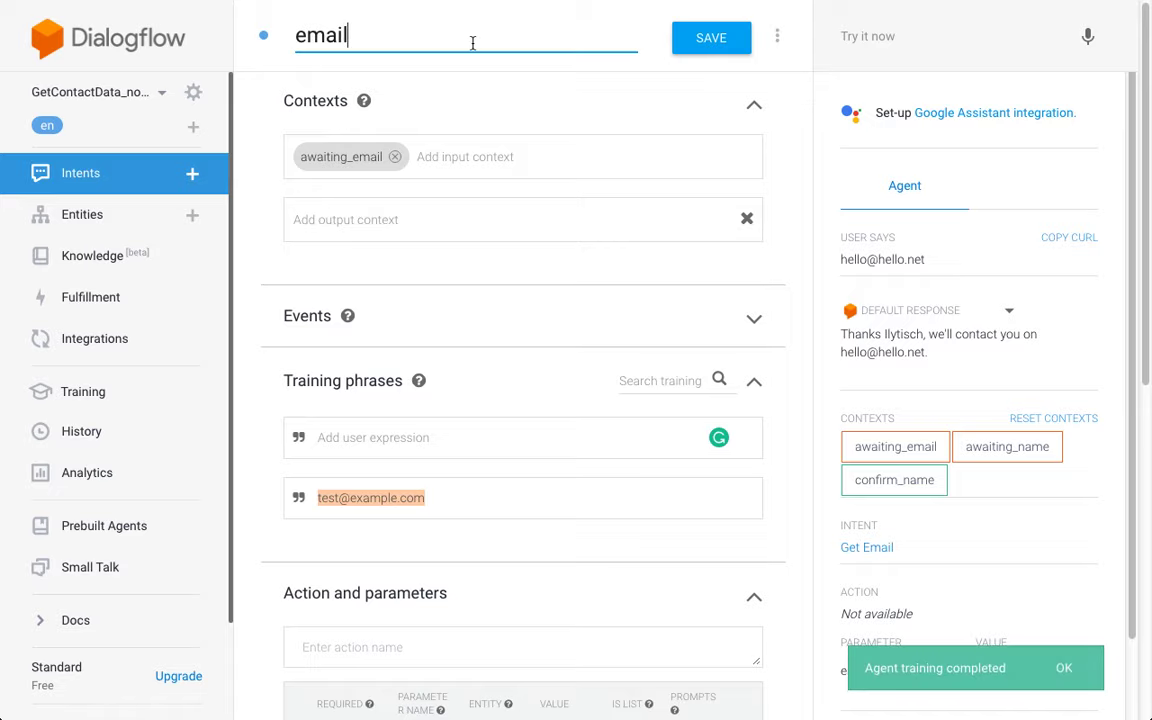
click(730, 45)
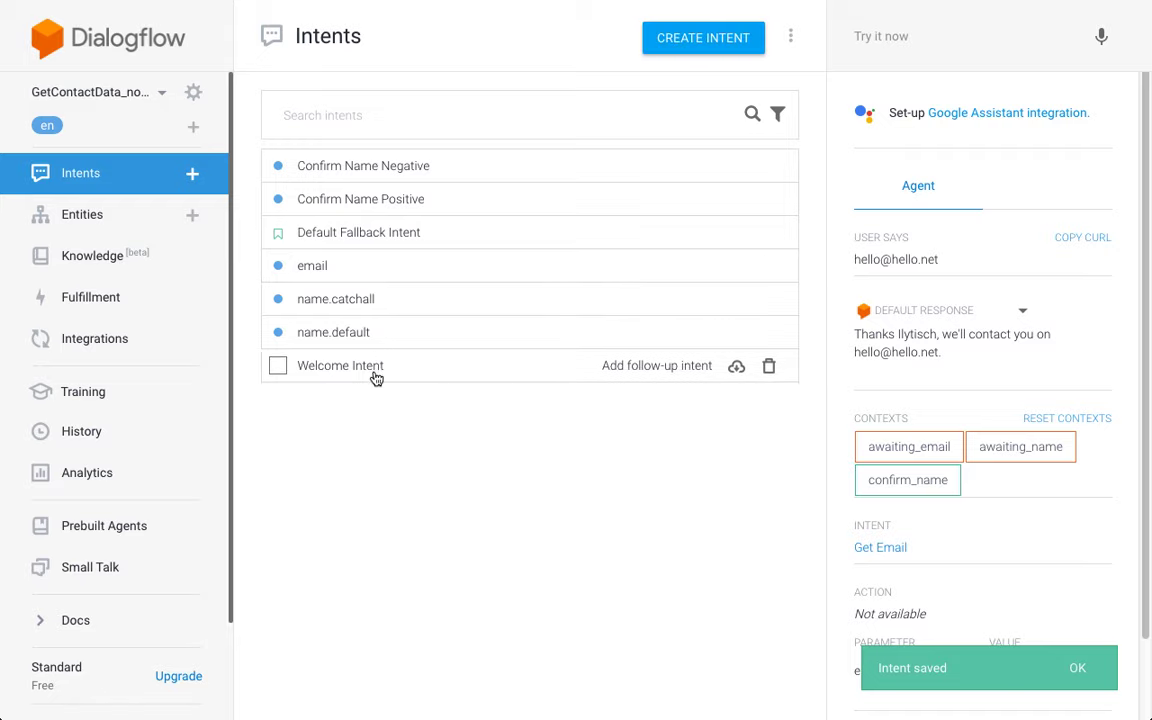
click(373, 377)
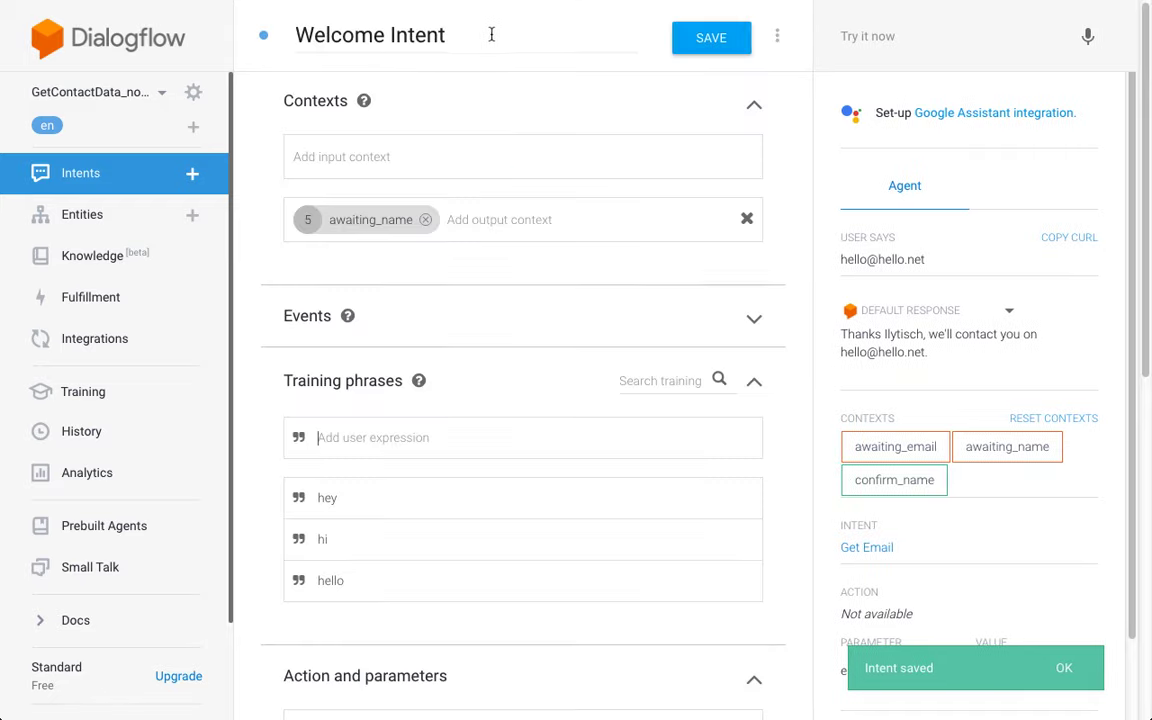
triple_click(491, 35)
text(welcome)
click(736, 43)
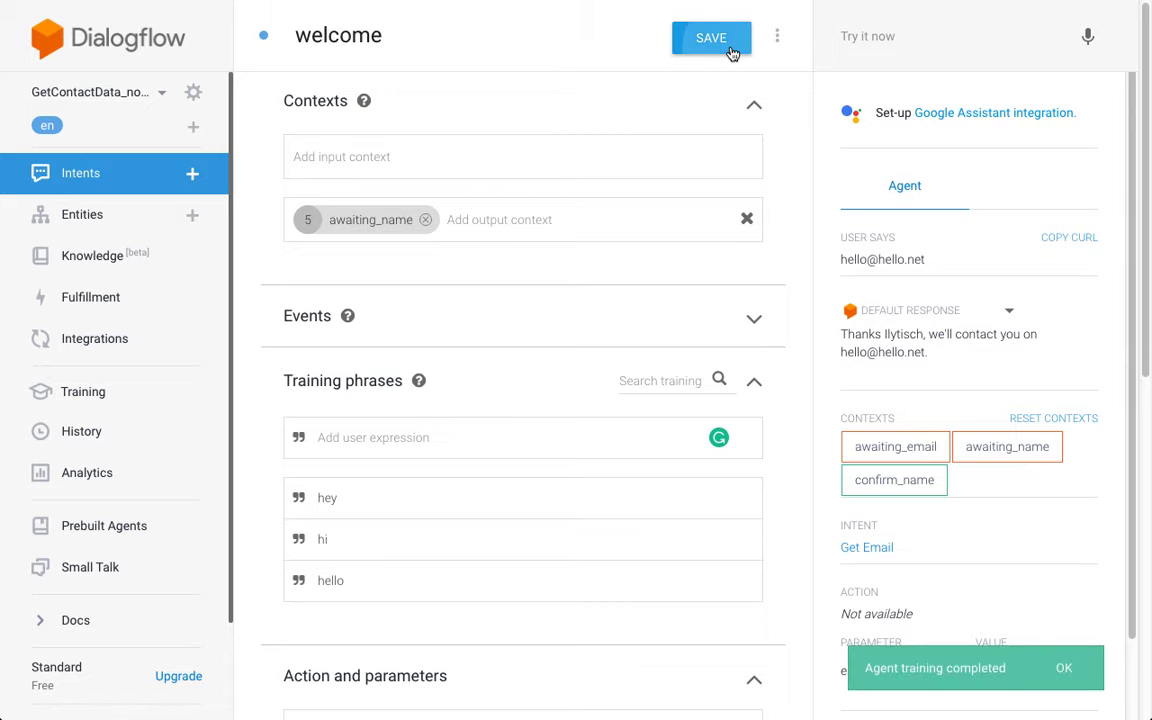
click(150, 177)
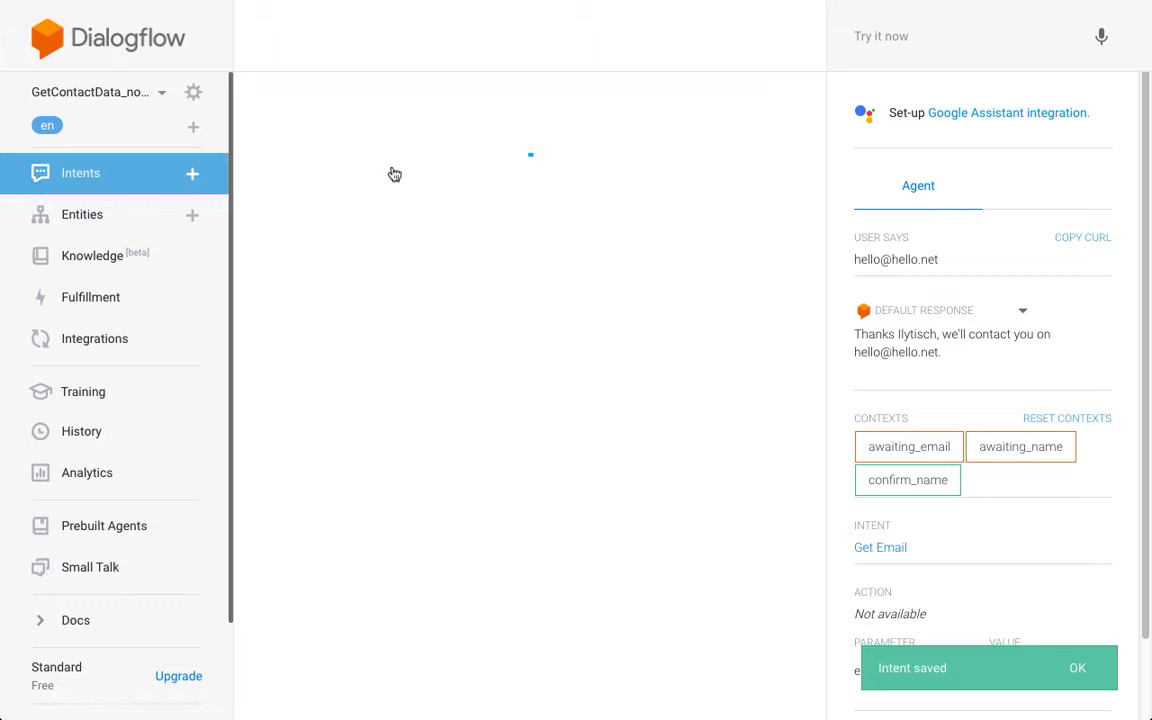
Step: Retitle the Default Fallback Intent as fallback.catchall and save it
click(401, 232)
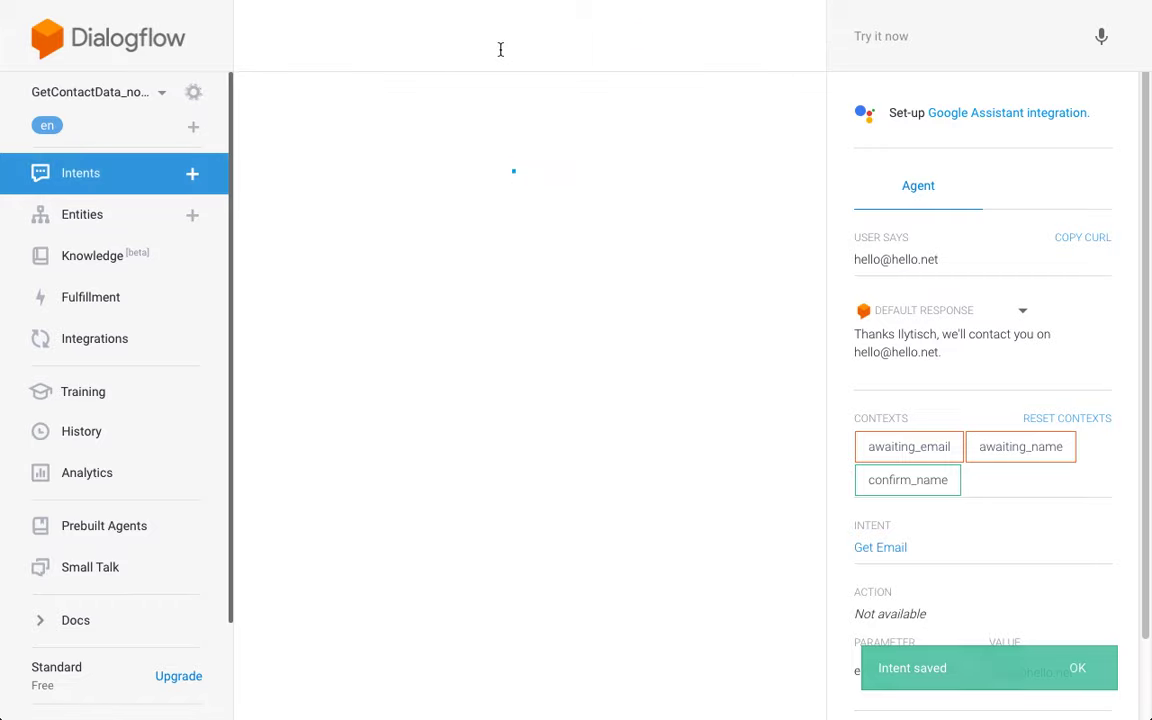
click(538, 36)
key(ctrl+a)
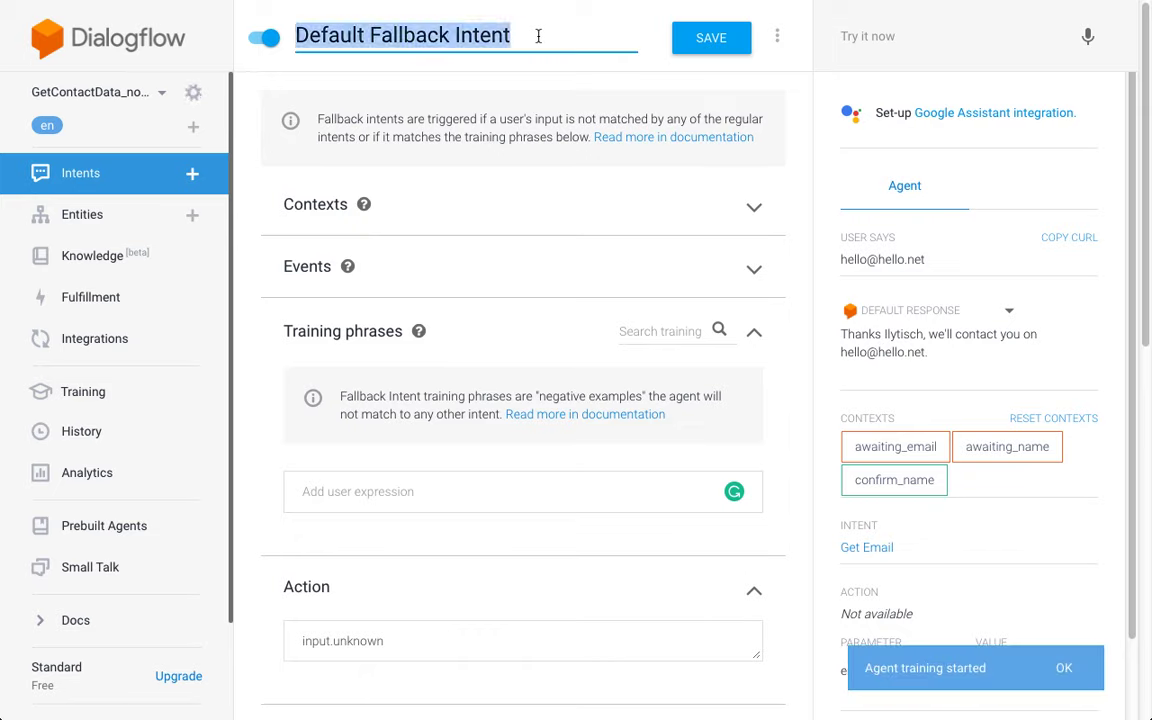
text(fallba)
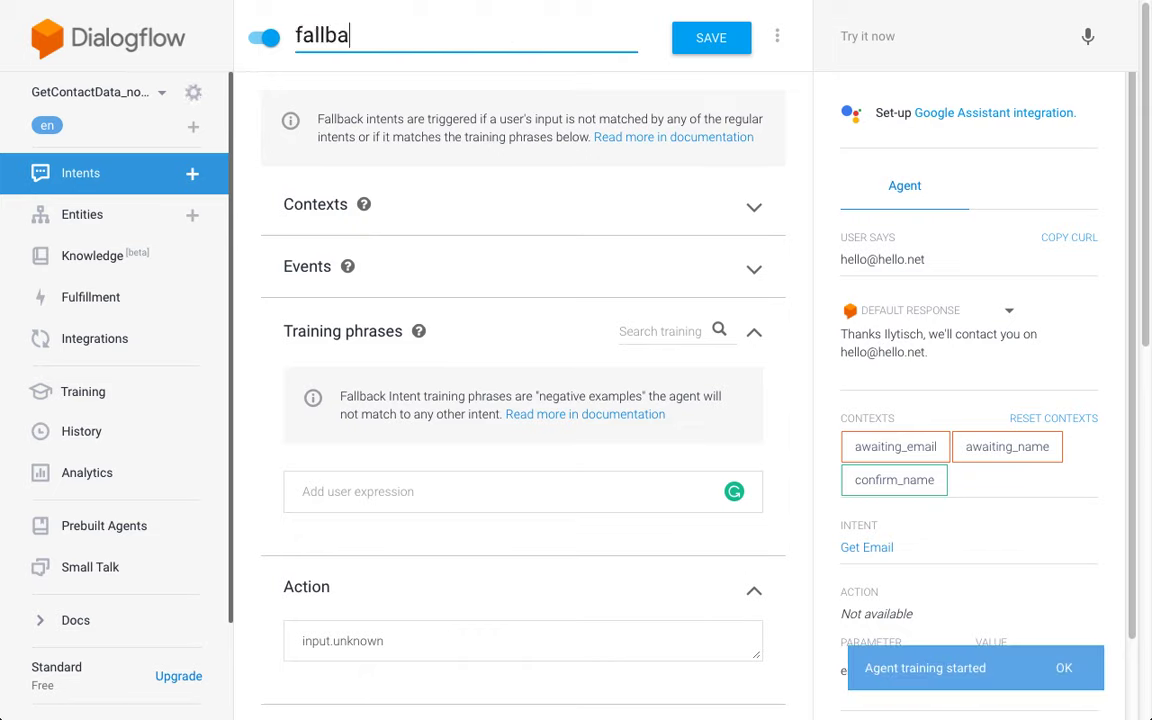
text(ck.default)
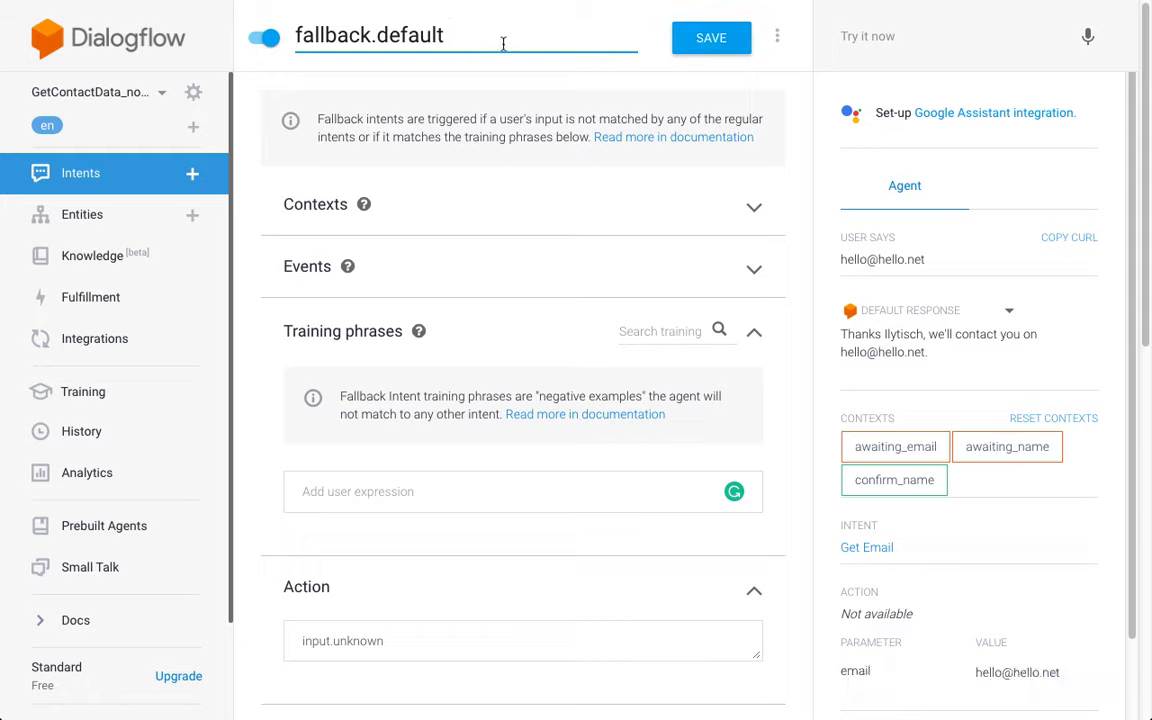
double_click(408, 38)
text(catchall)
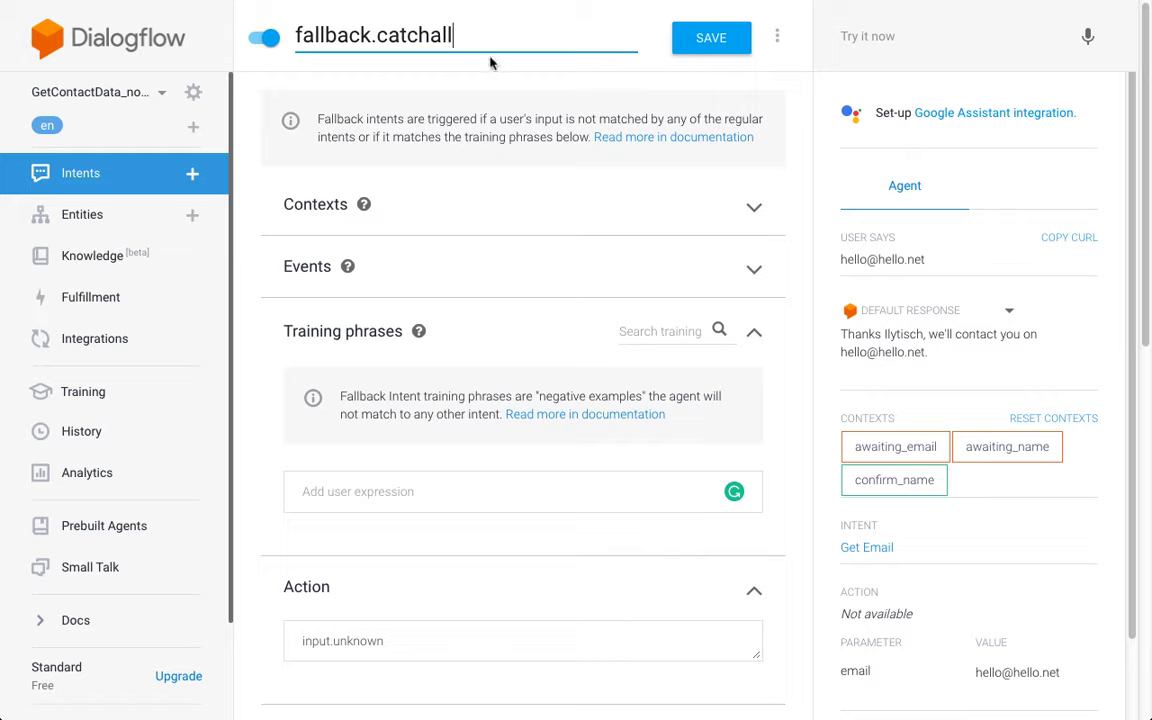
click(705, 37)
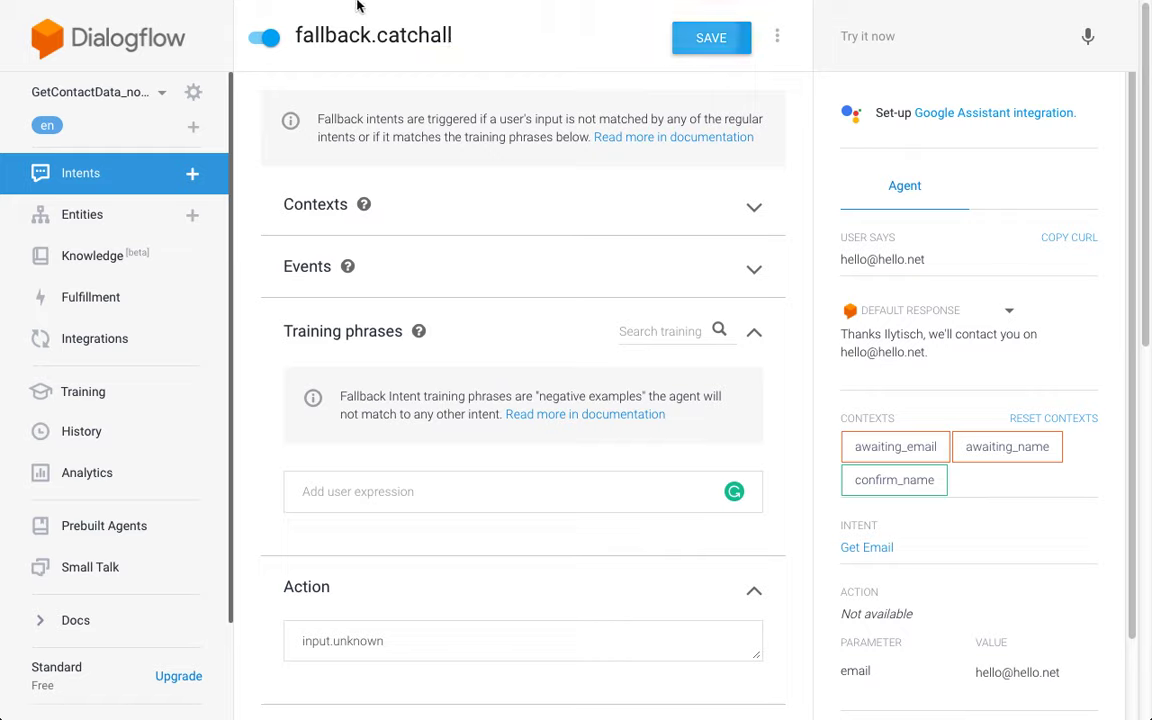
click(139, 182)
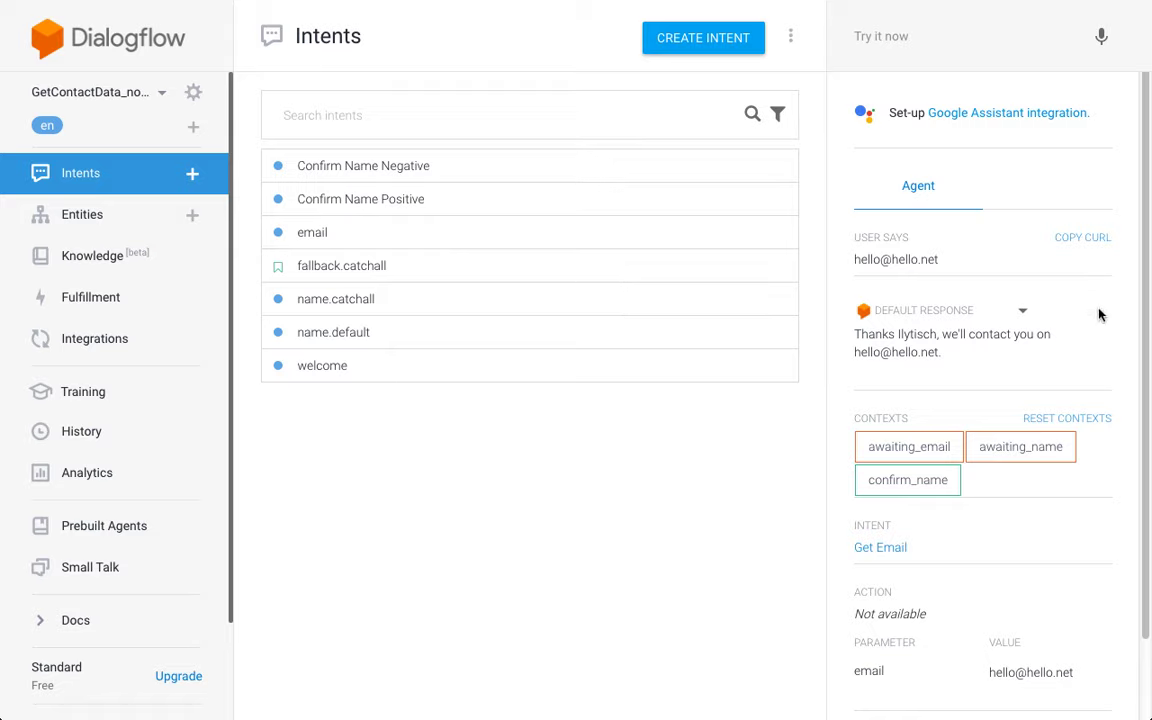
Step: After clearing contexts, send hi and a sample name to reach name.catchall
click(1087, 422)
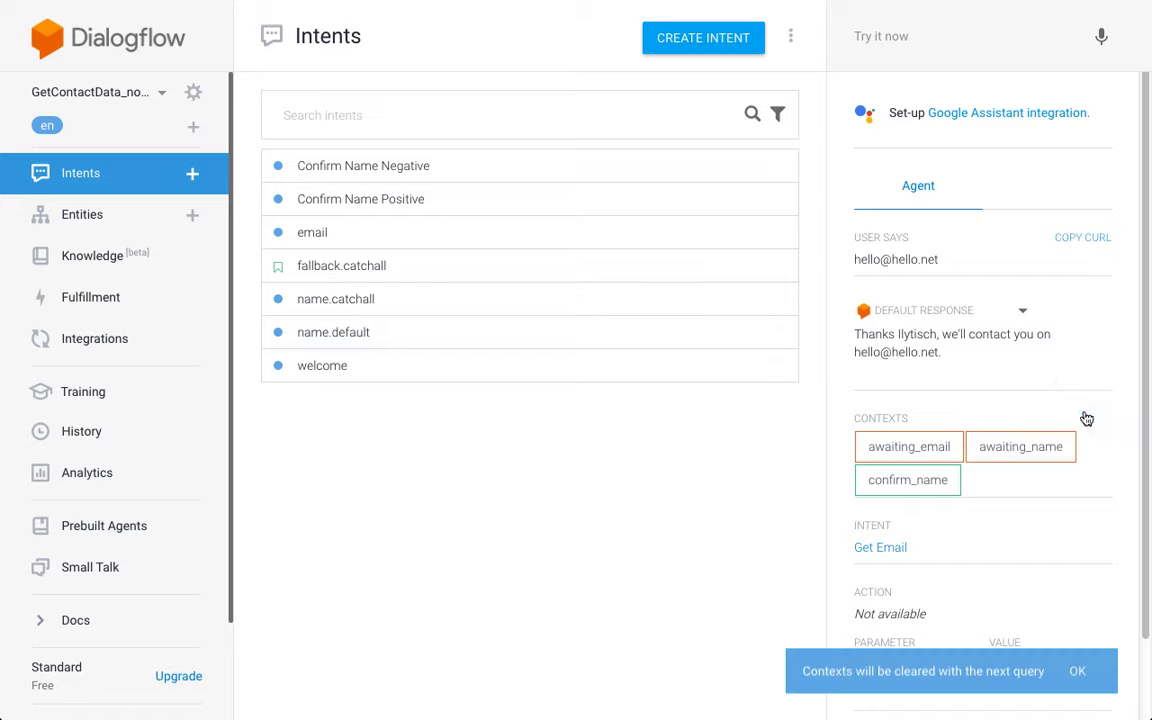
click(934, 33)
text(hi)
key(Return)
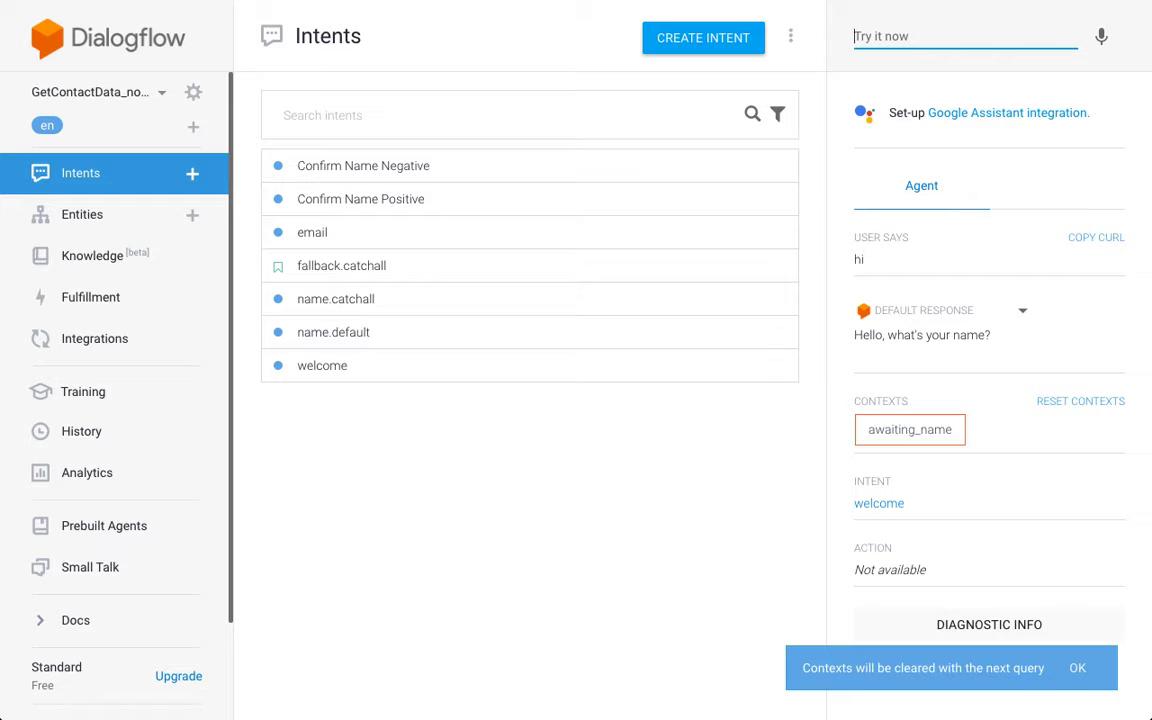
text(Pjrtr)
key(Return)
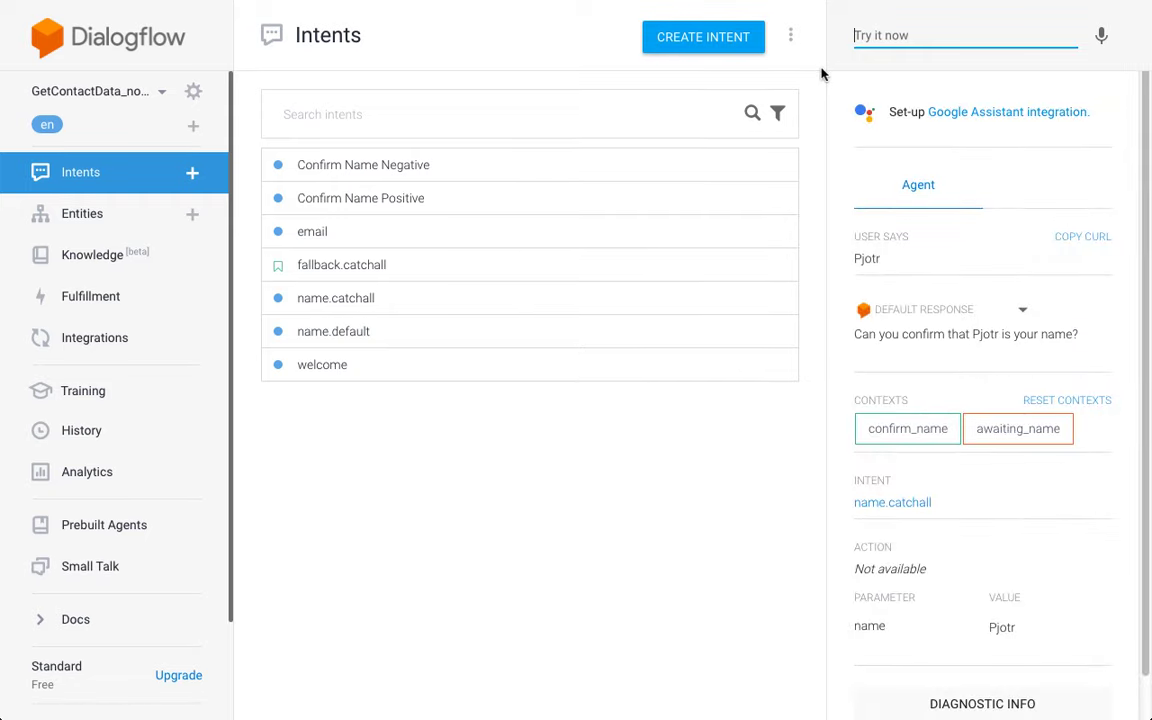
scroll(921, 217, down, 1)
scroll(921, 217, up, 1)
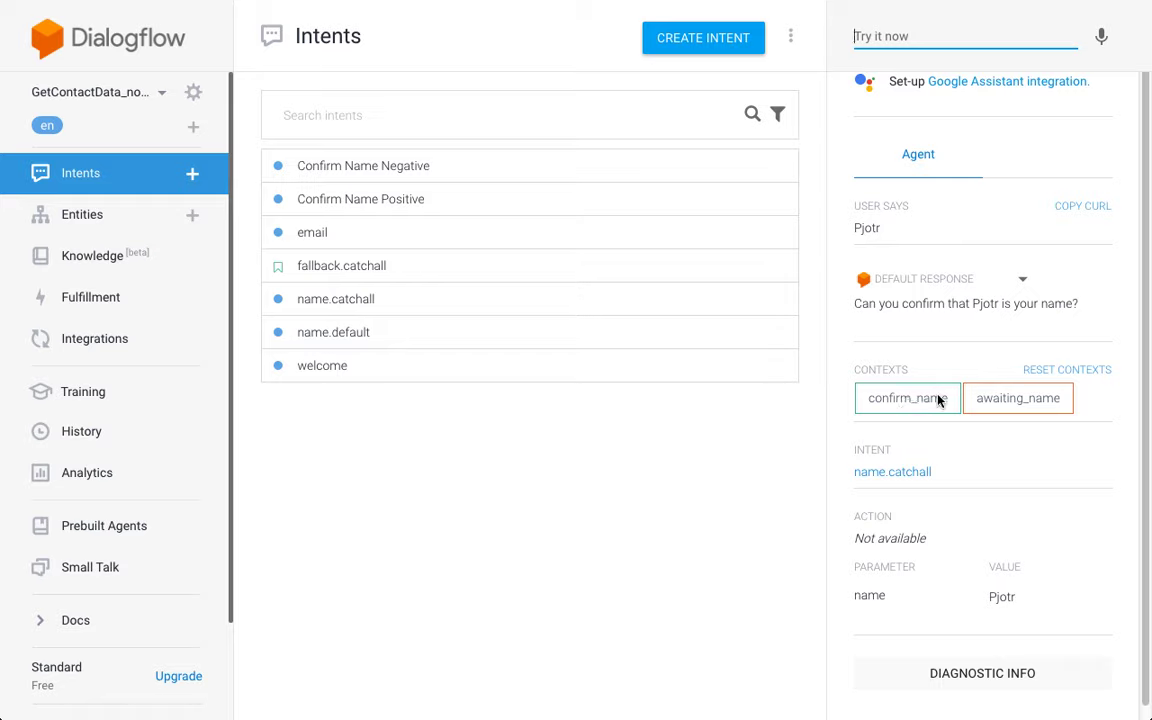
Step: Add yes and no follow-up intents under name.catchall
key(super)
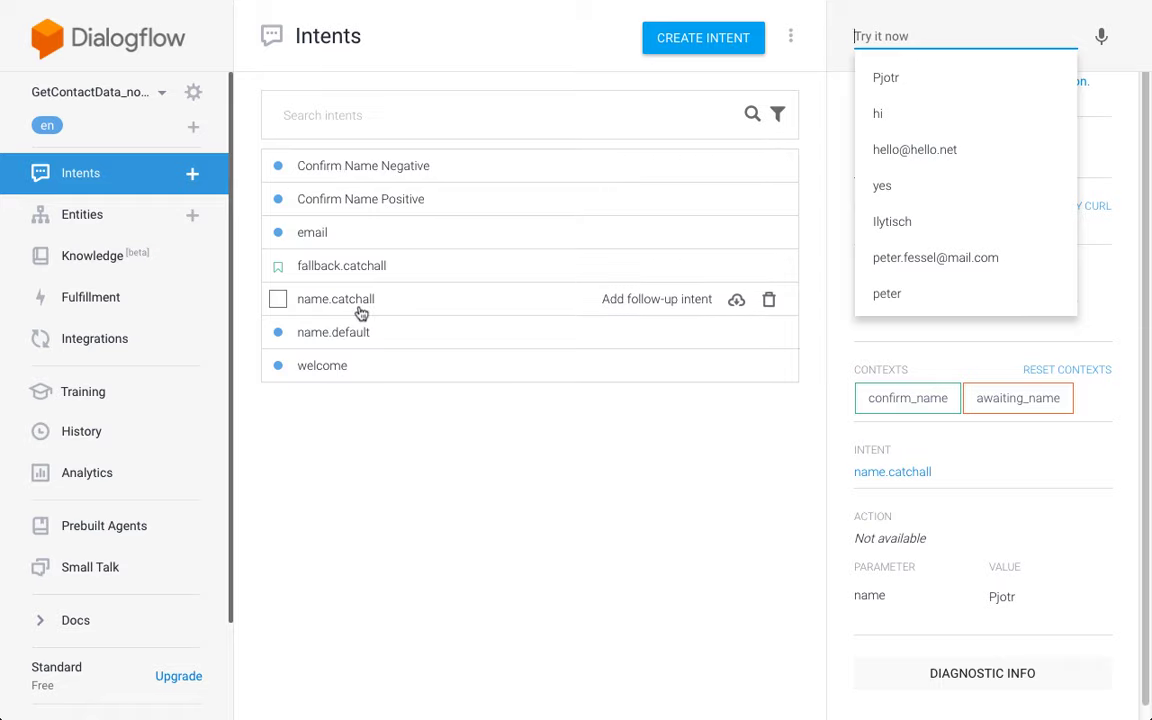
key(Escape)
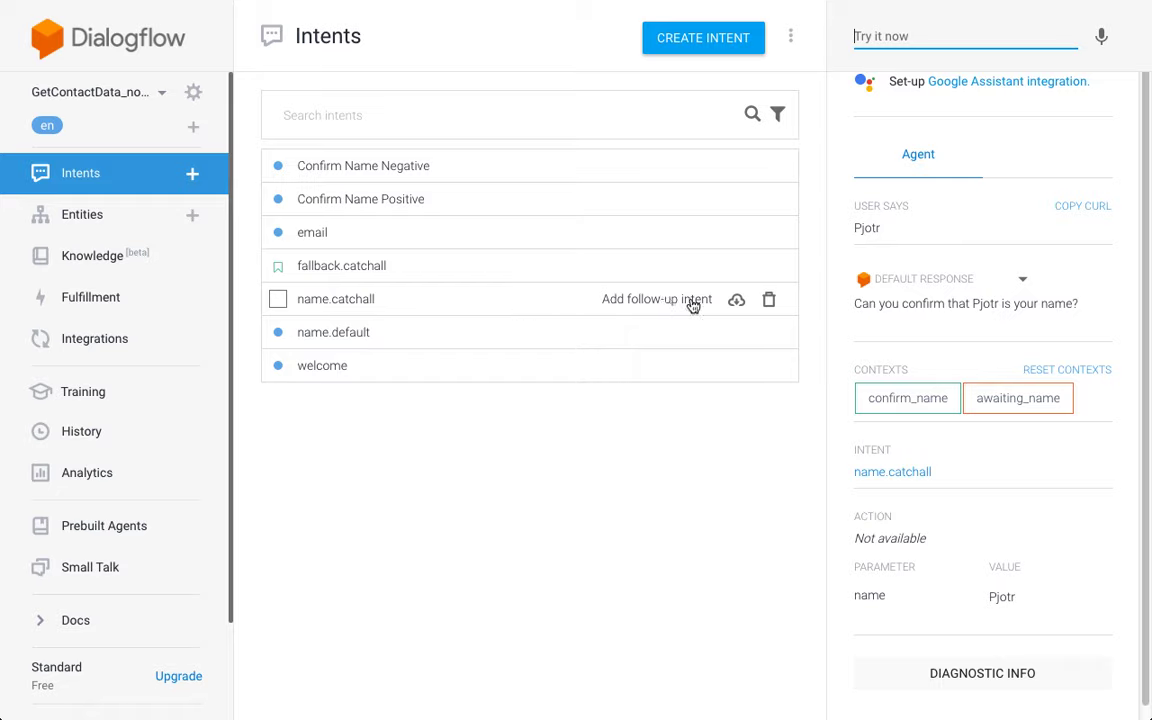
click(690, 303)
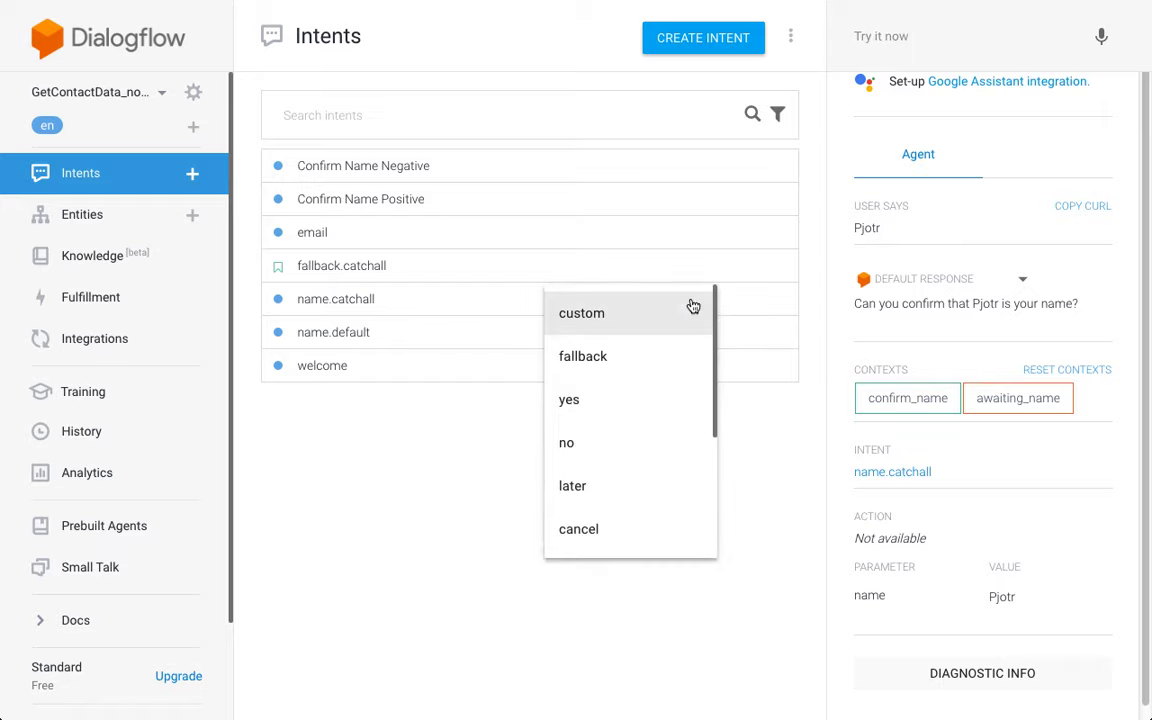
click(618, 405)
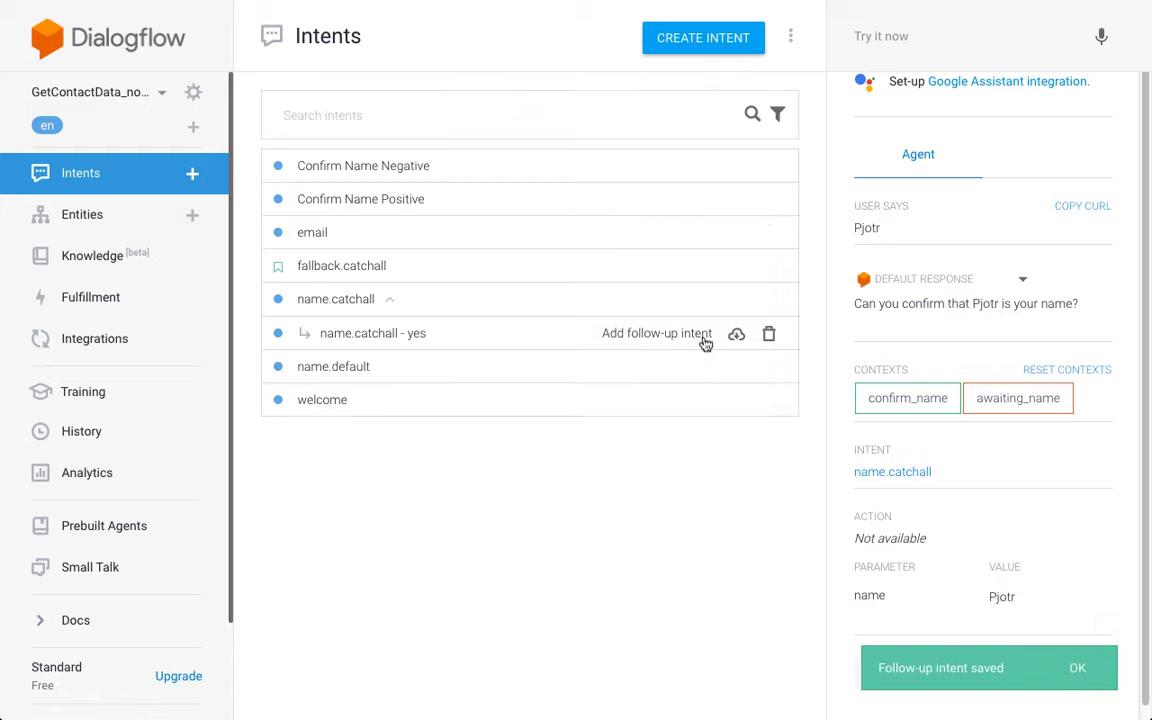
click(684, 306)
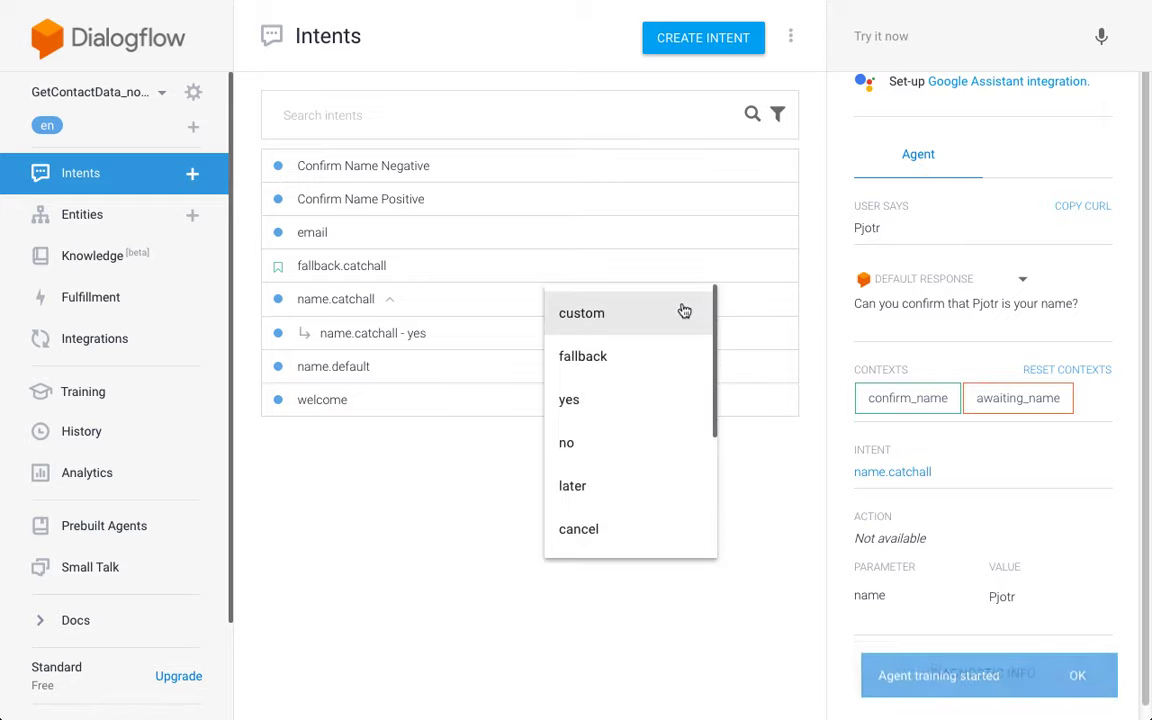
click(625, 455)
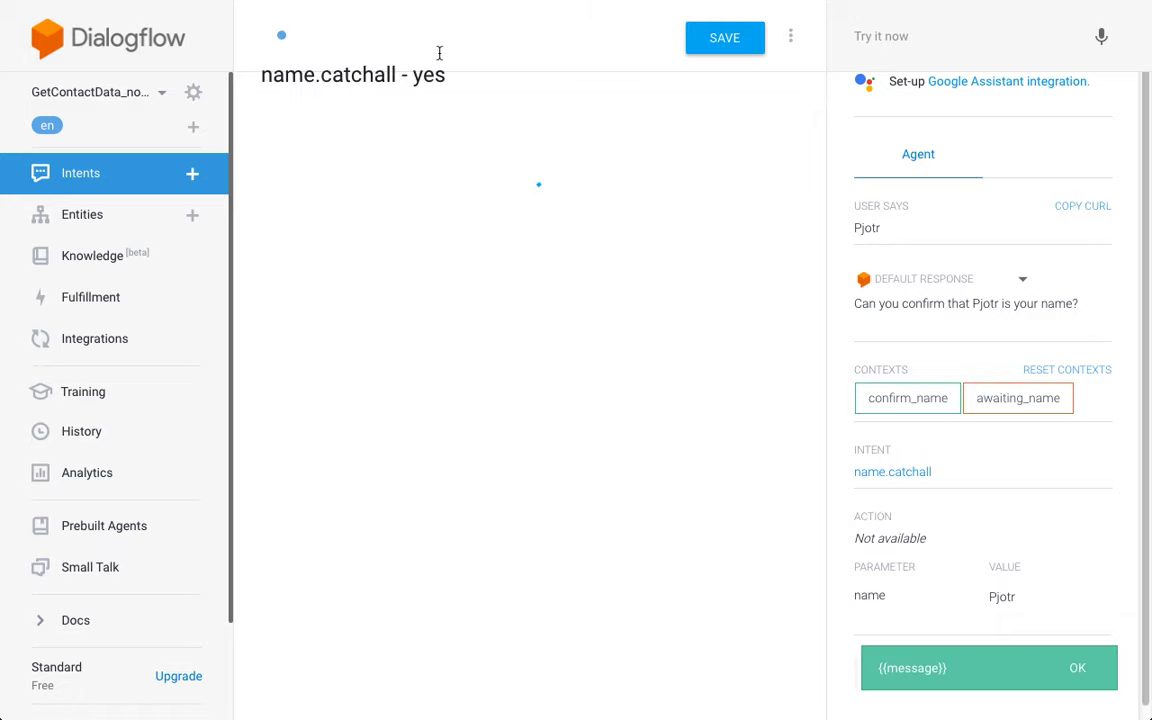
Step: Replace ' - ' with '.' to name the yes follow-up name.catchall.yes, and save it
click(440, 34)
double_click(440, 34)
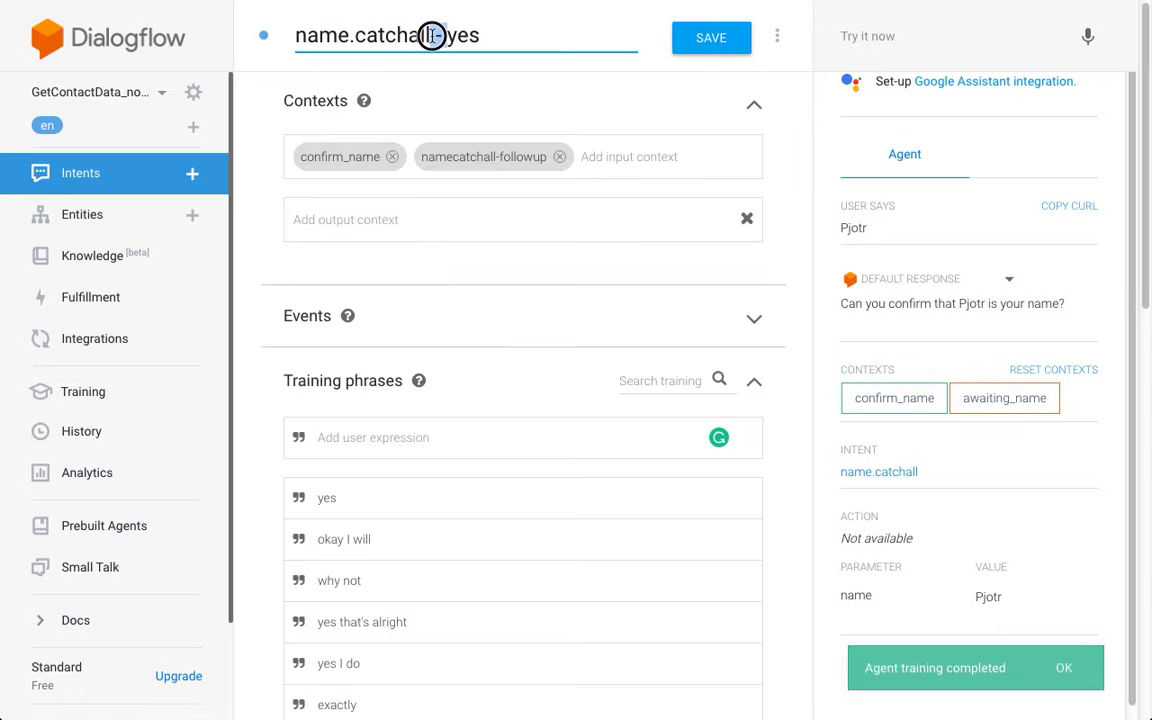
text(.)
click(543, 91)
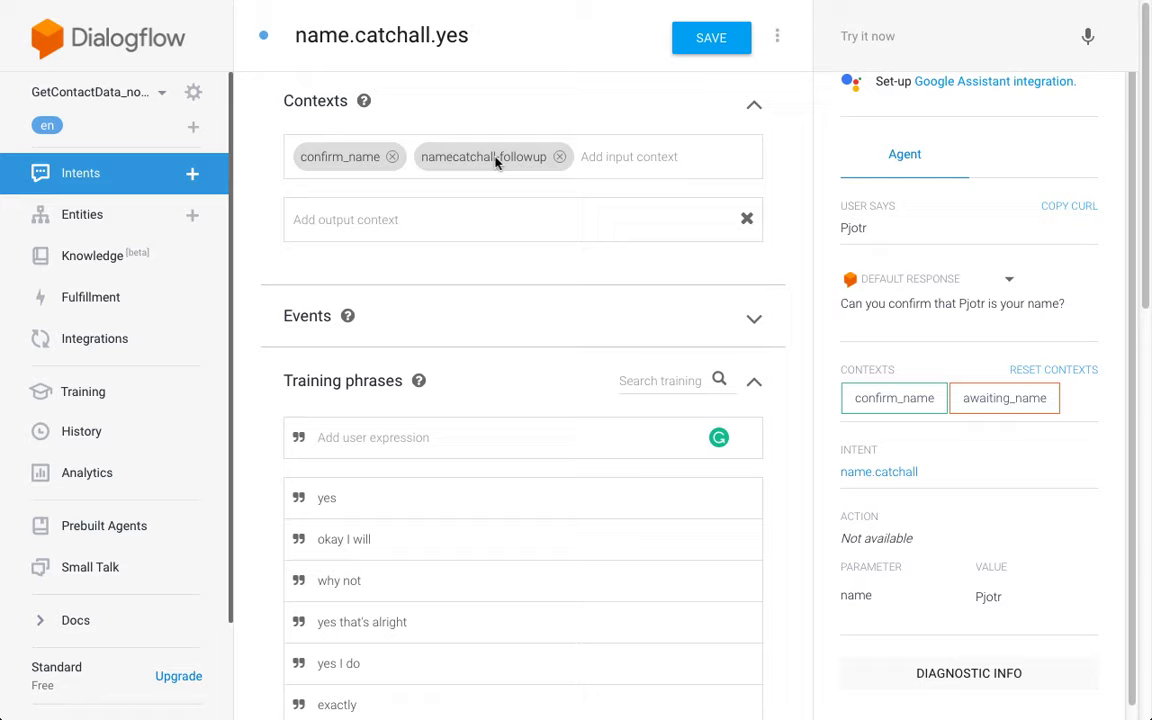
click(147, 183)
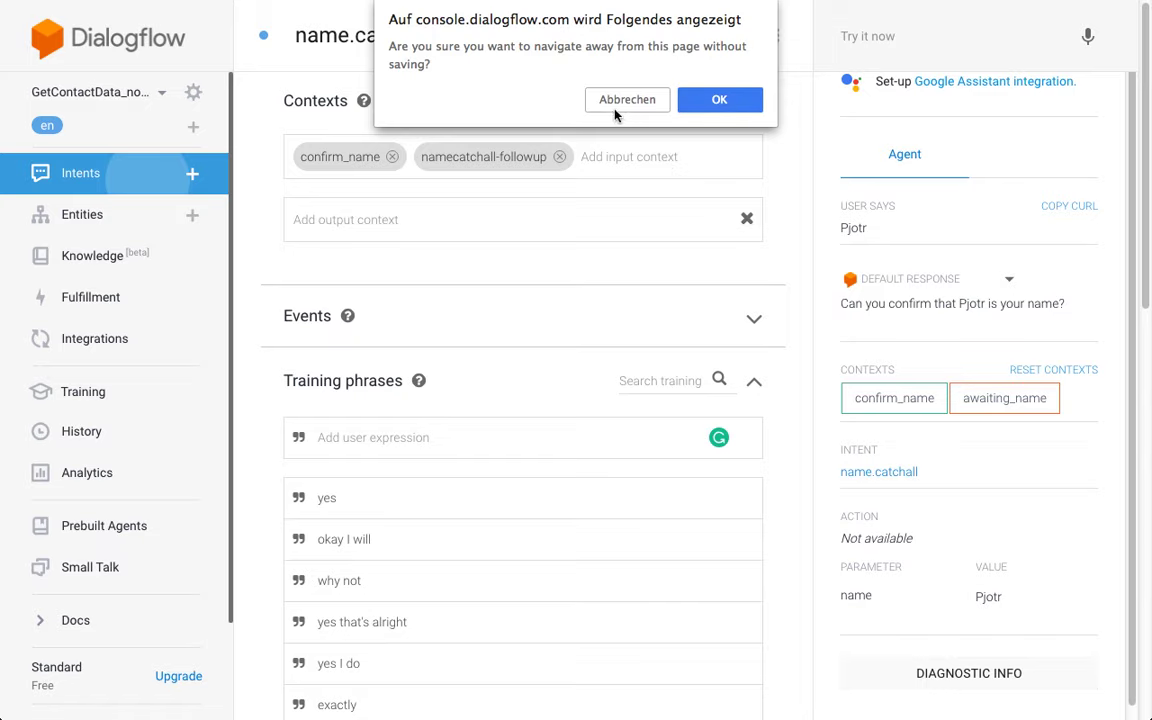
click(625, 100)
click(149, 175)
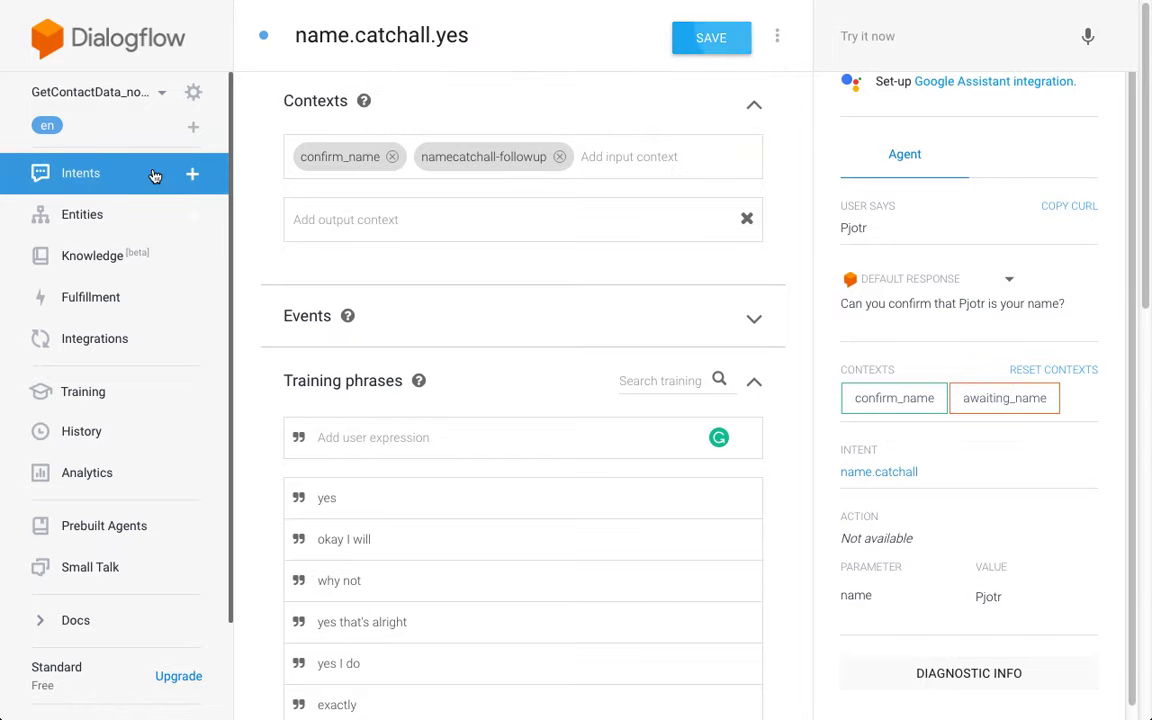
click(652, 103)
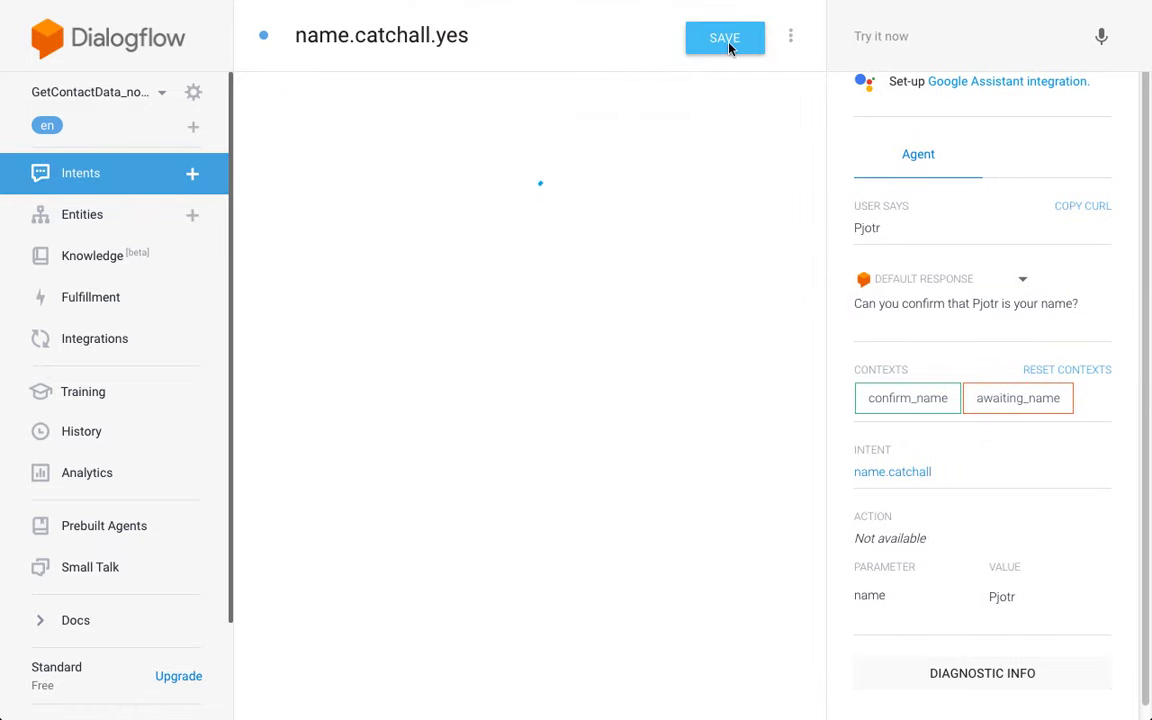
key(ctrl+s)
click(146, 188)
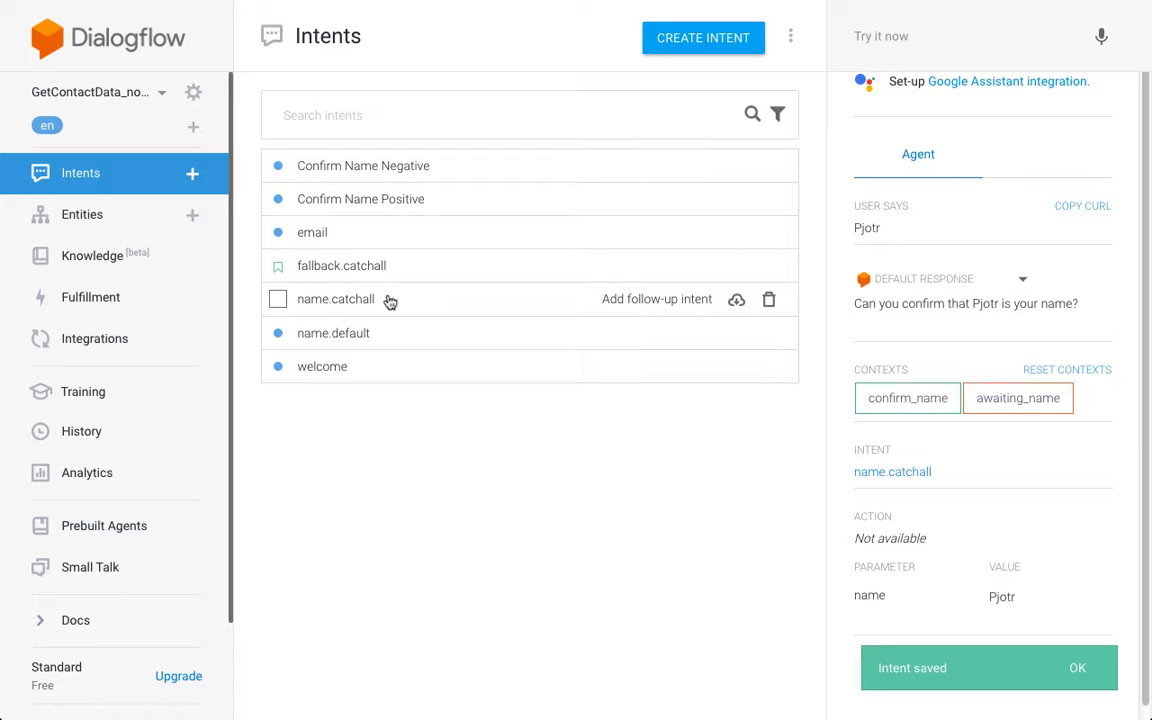
Step: Save name.catchall, then expand it in the intents list to show its yes and no follow-ups
click(349, 307)
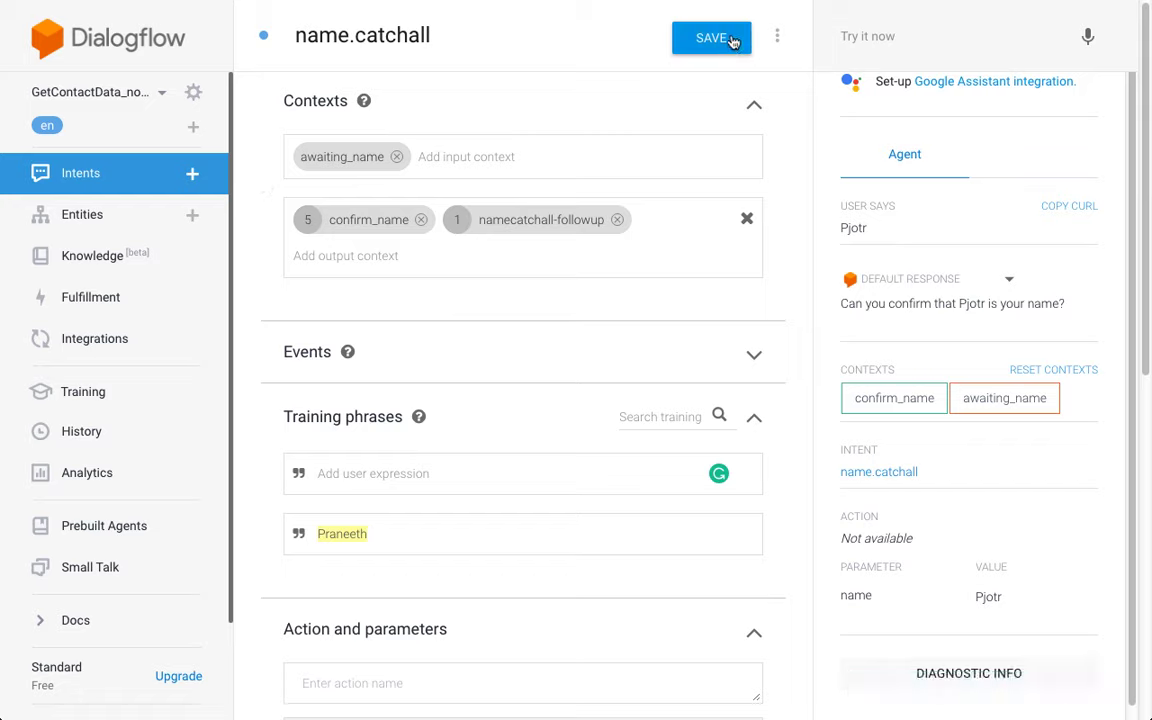
click(733, 40)
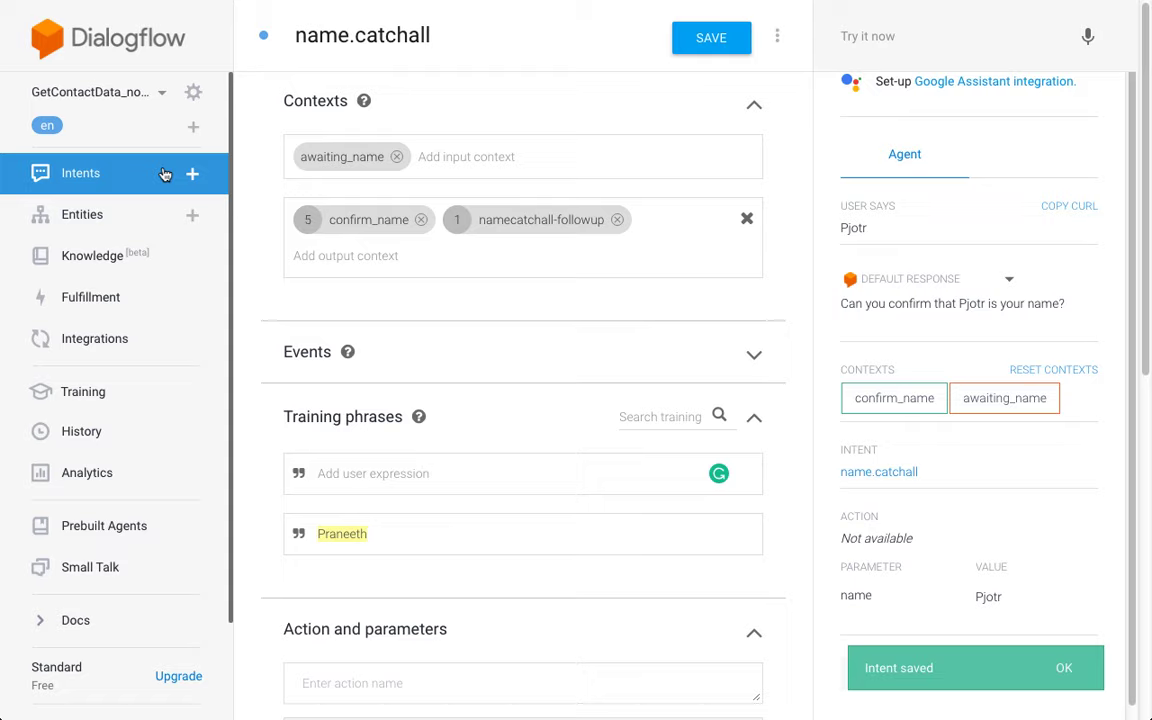
click(165, 174)
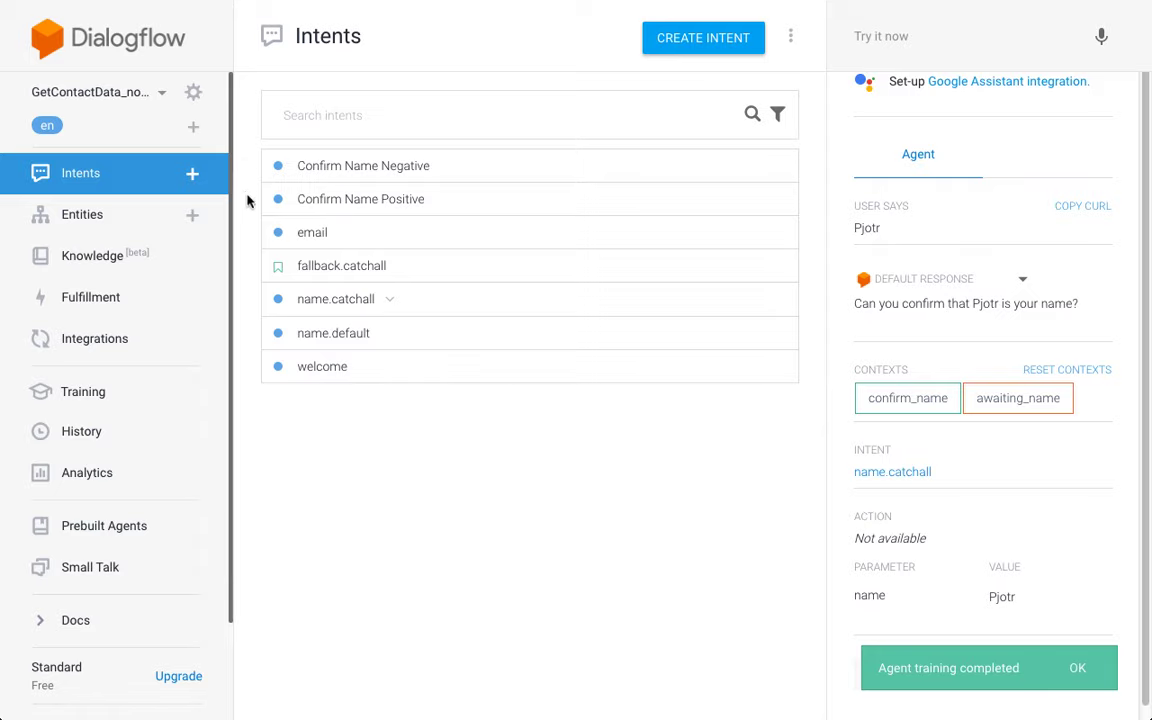
click(391, 305)
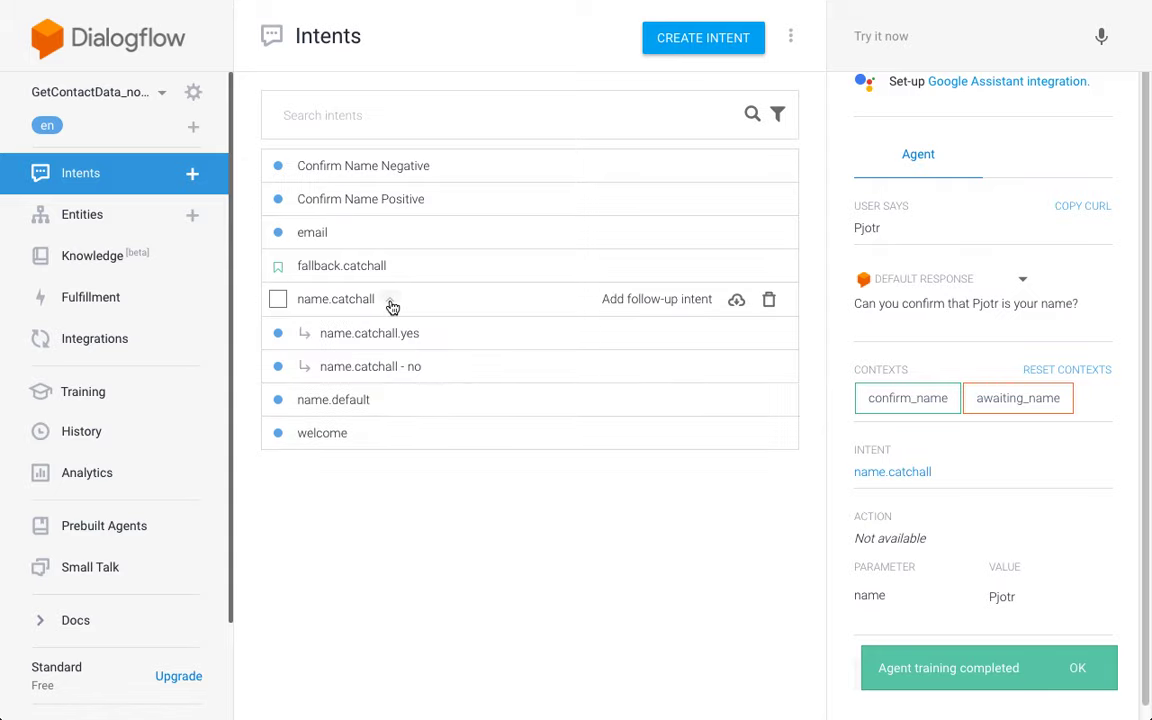
Step: Open the no follow-up and change its title to name.catchall.no
click(403, 368)
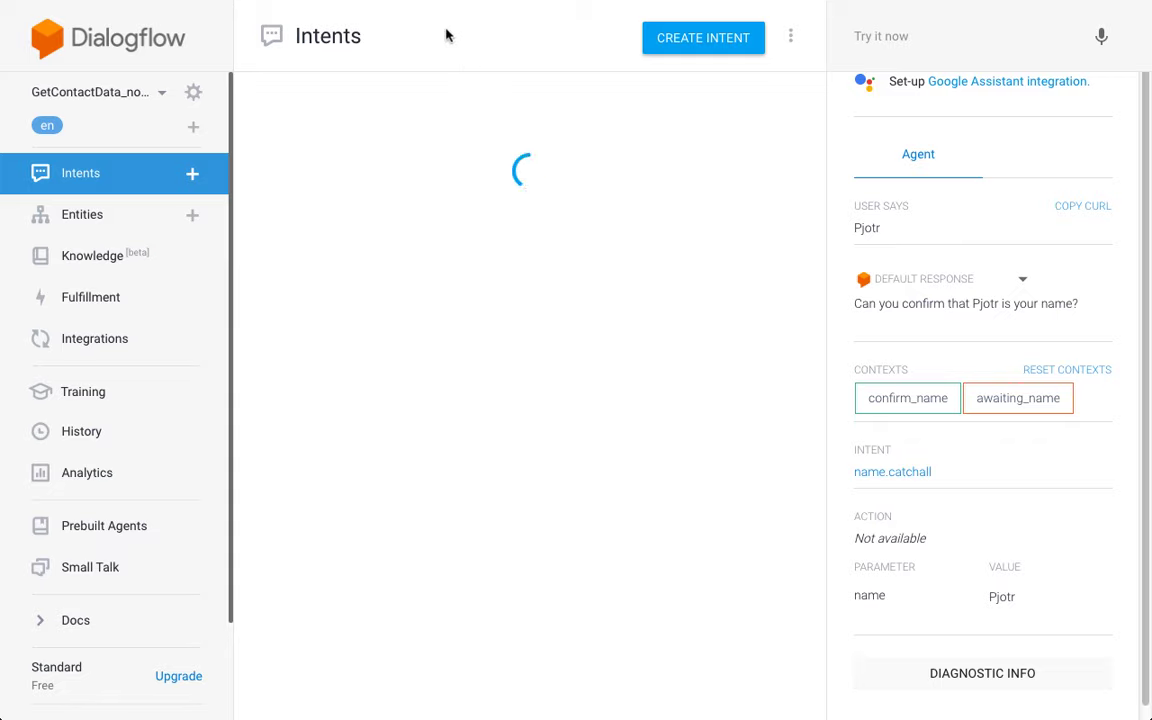
click(444, 35)
drag(444, 35, 432, 35)
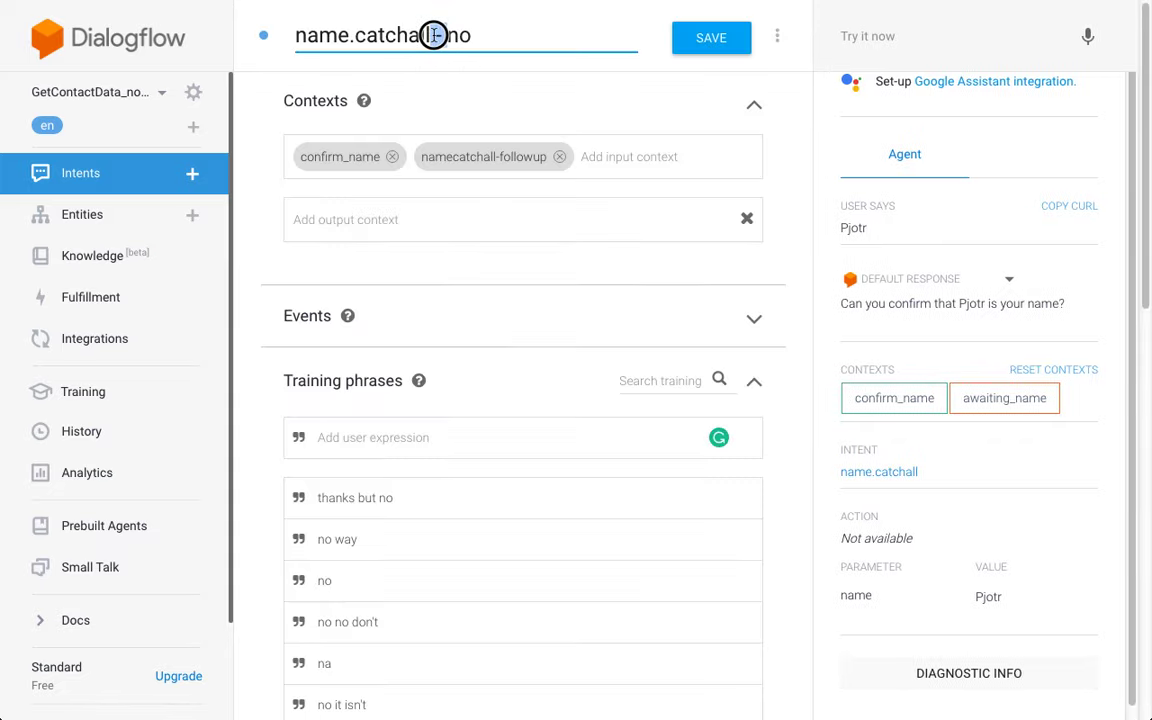
text(.)
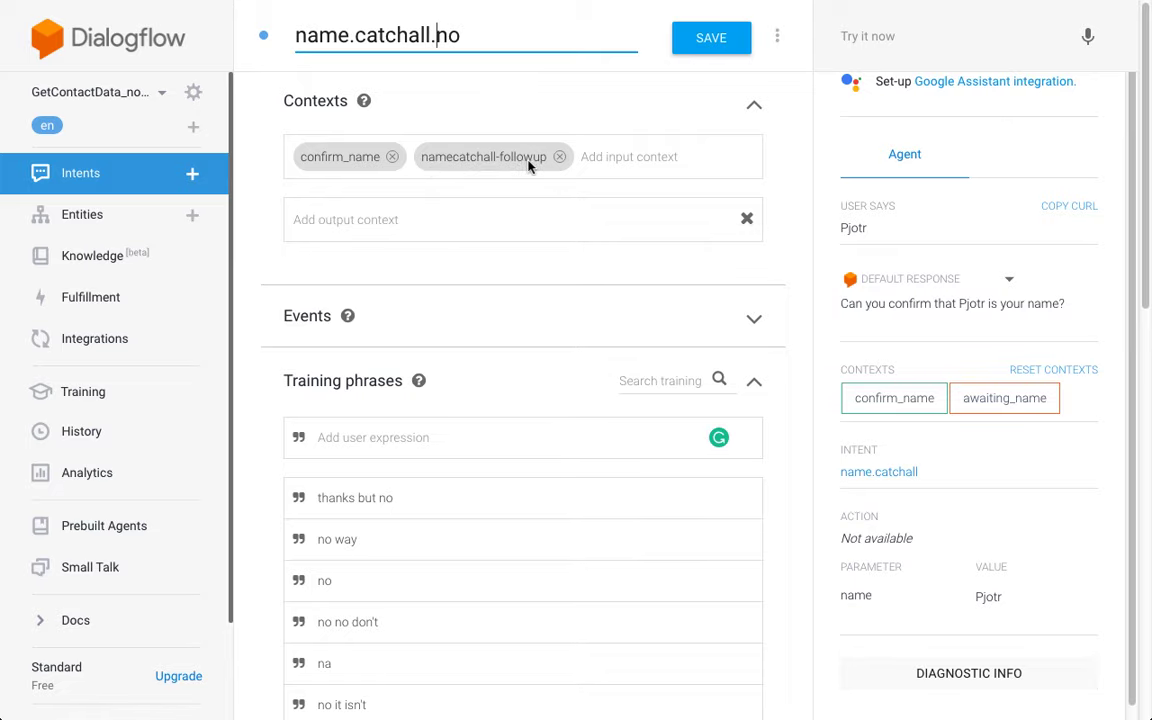
Step: Delete the 'no I cannot' training phrase
scroll(252, 118, down, 1)
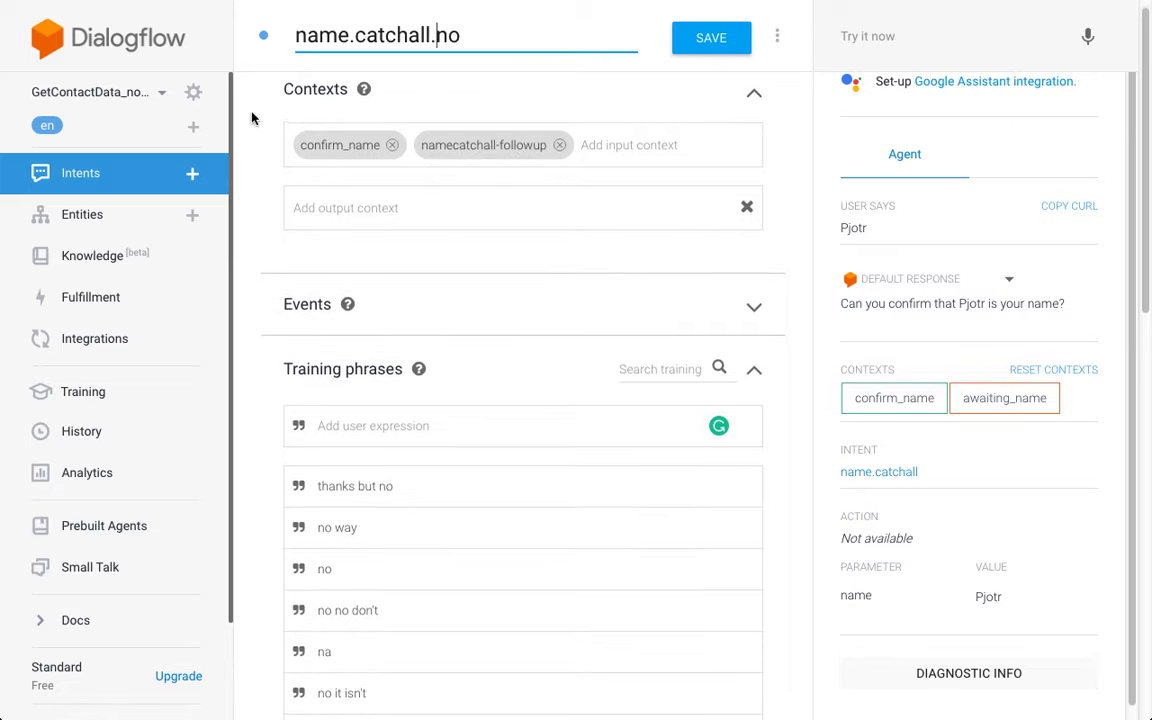
scroll(252, 118, down, 5)
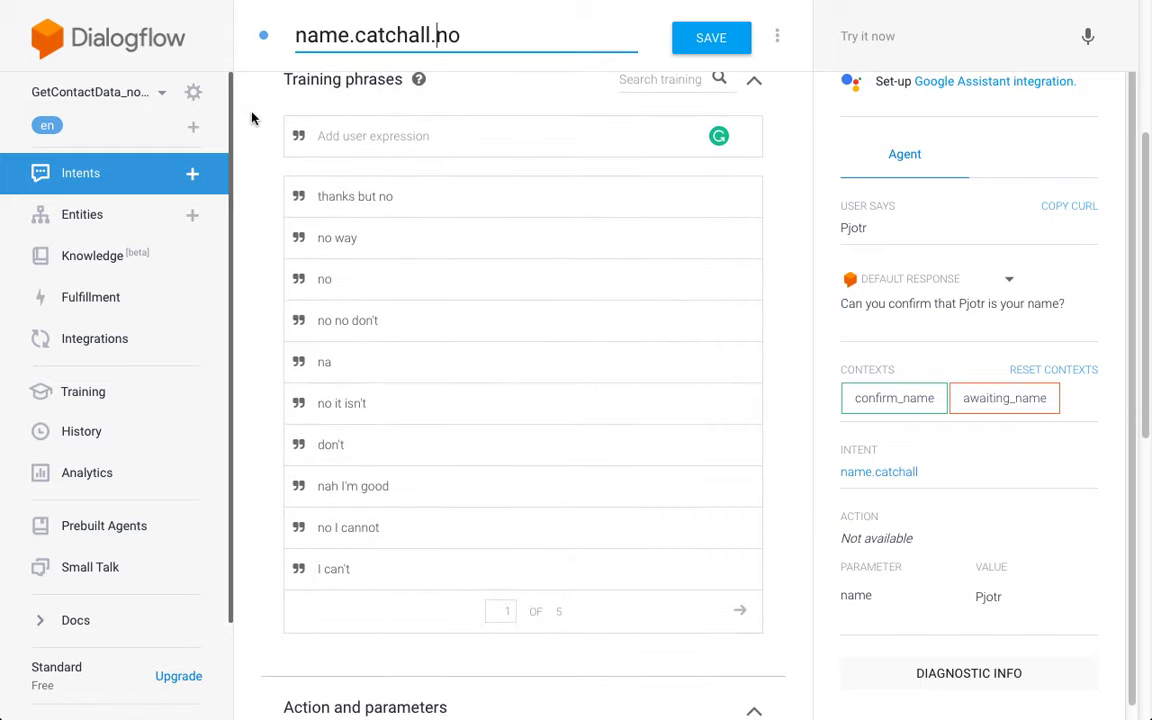
scroll(625, 474, down, 1)
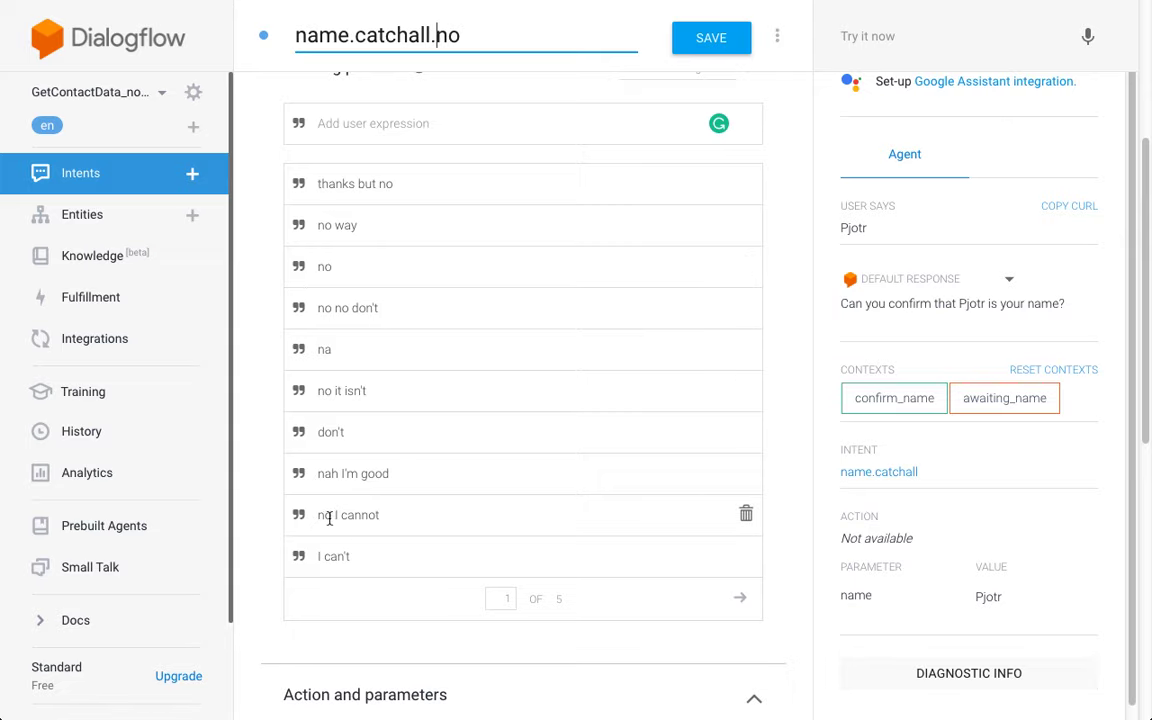
scroll(461, 506, down, 1)
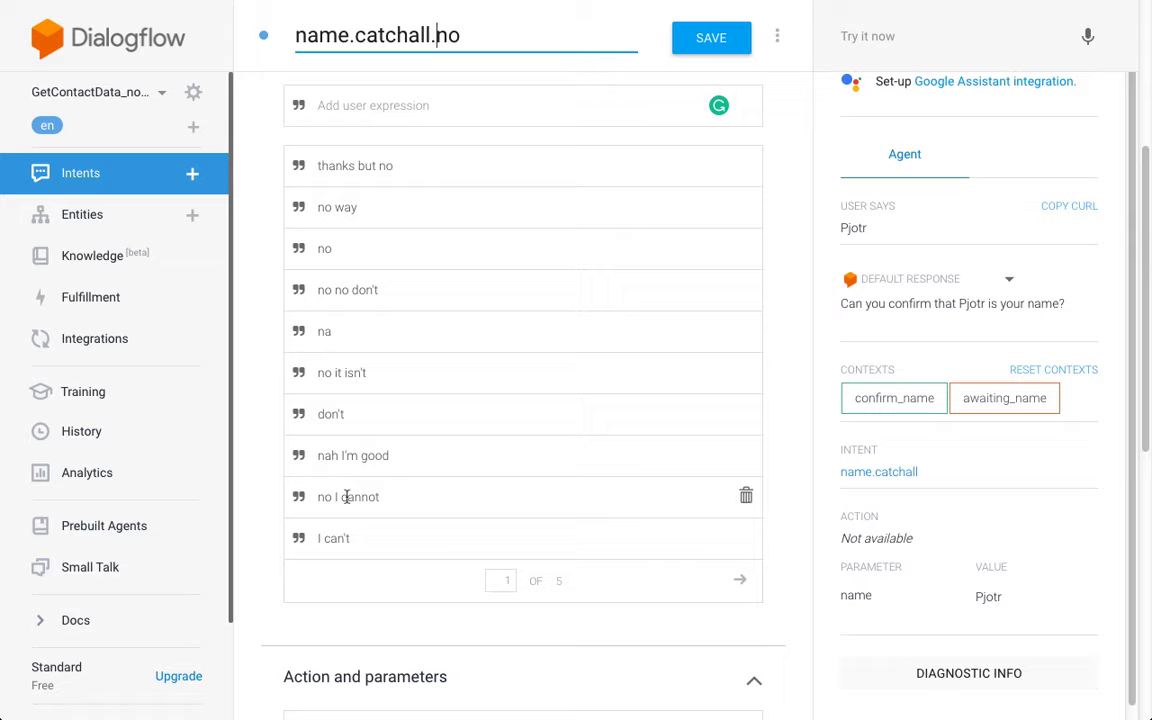
click(748, 497)
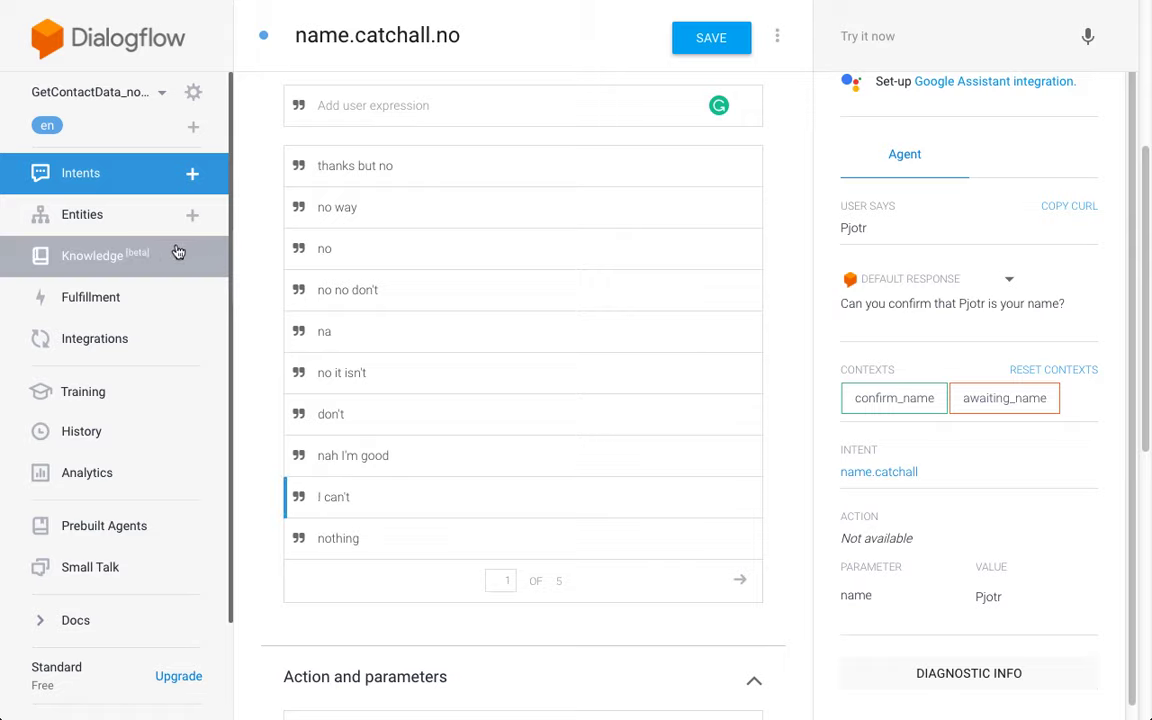
scroll(255, 126, down, 6)
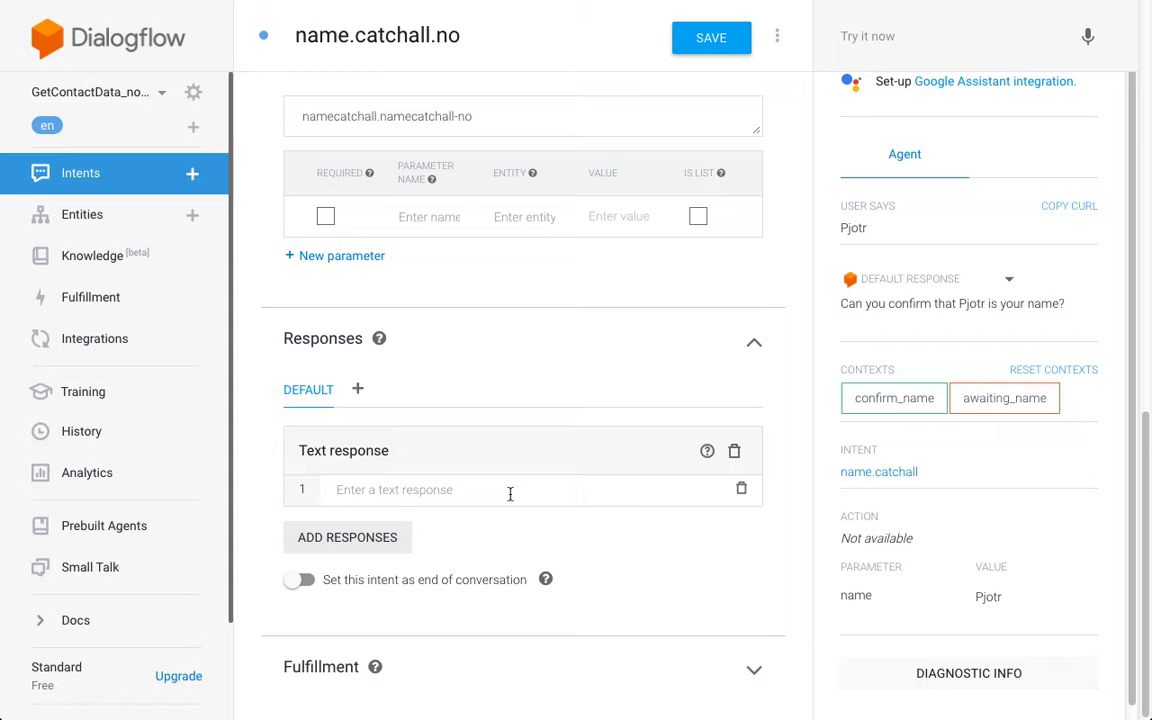
Step: Add the response 'Okay, can you repeat your name?'
text(Okay,)
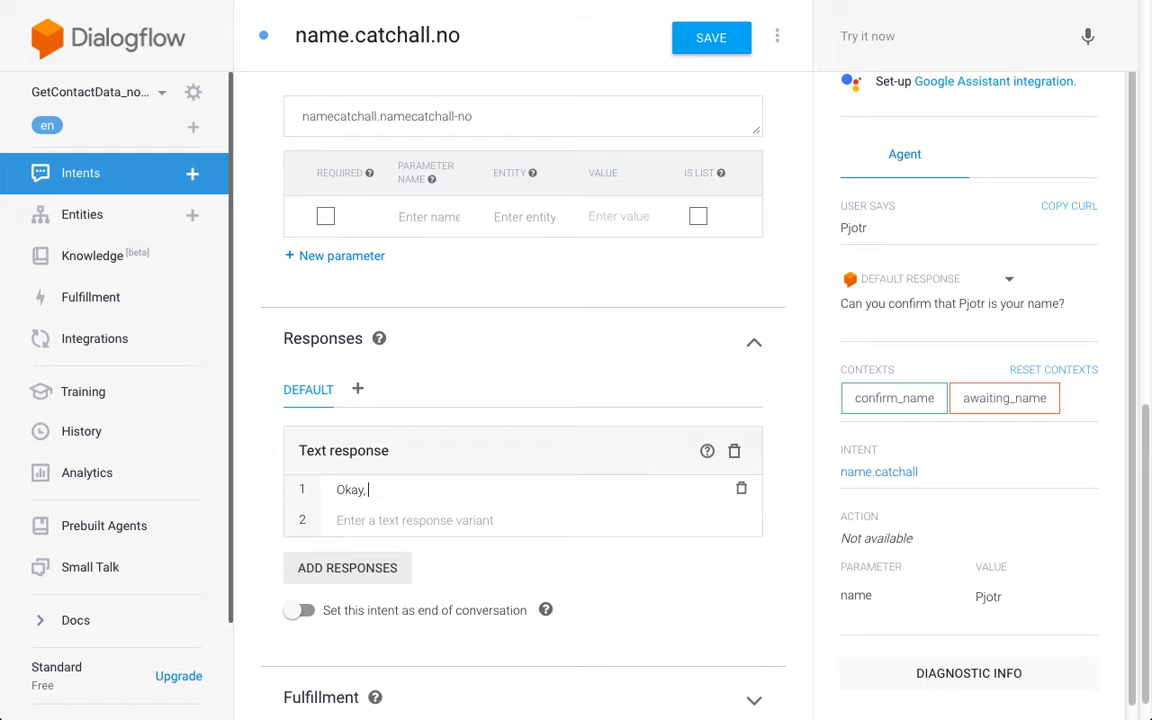
text(can you repeat thei)
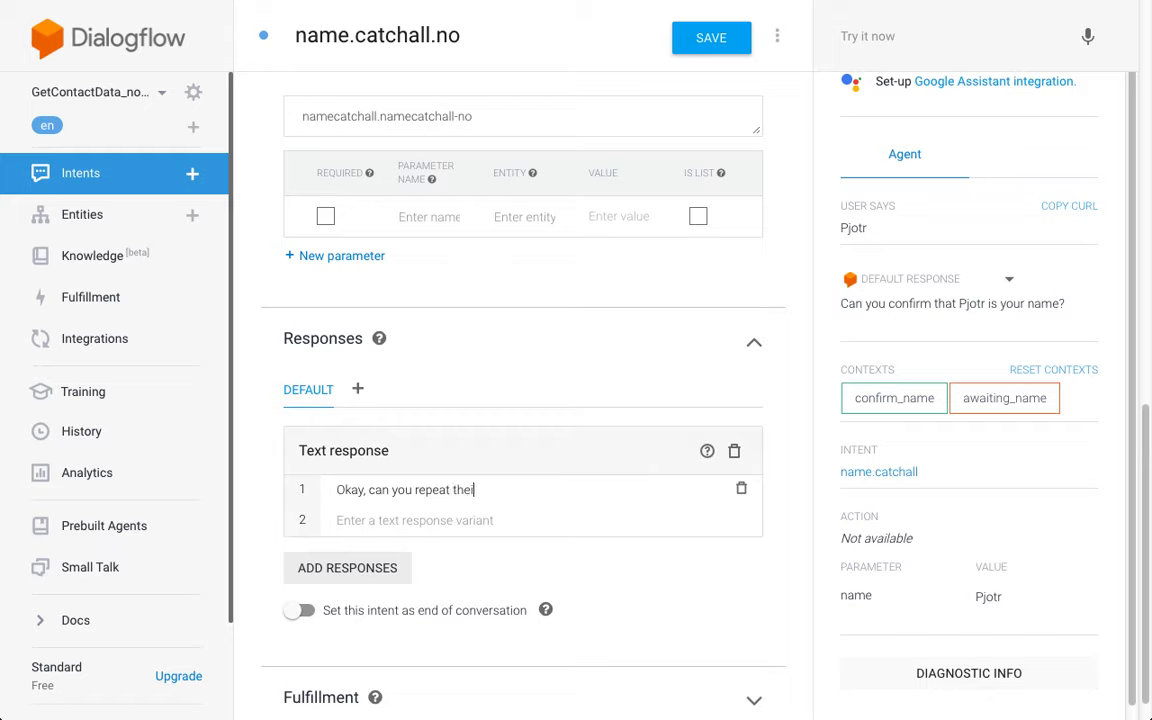
key(BackSpace)
key(BackSpace)
key(BackSpace)
key(BackSpace)
text(your name?)
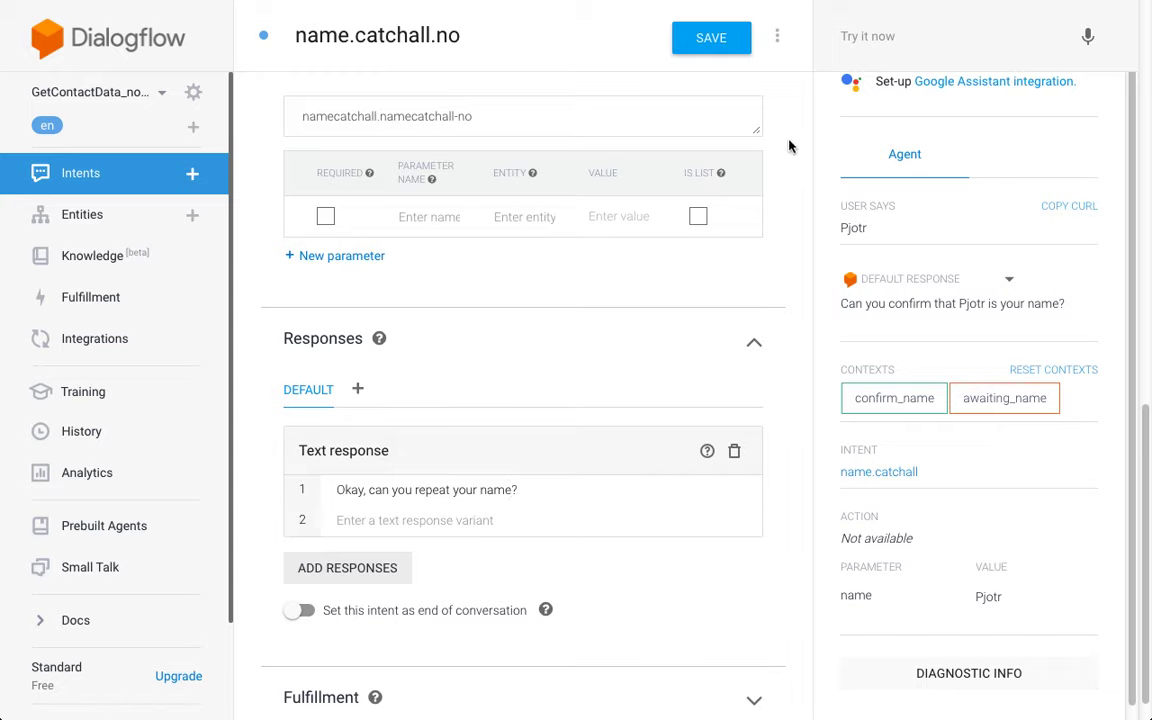
scroll(792, 146, up, 2)
scroll(792, 146, up, 10)
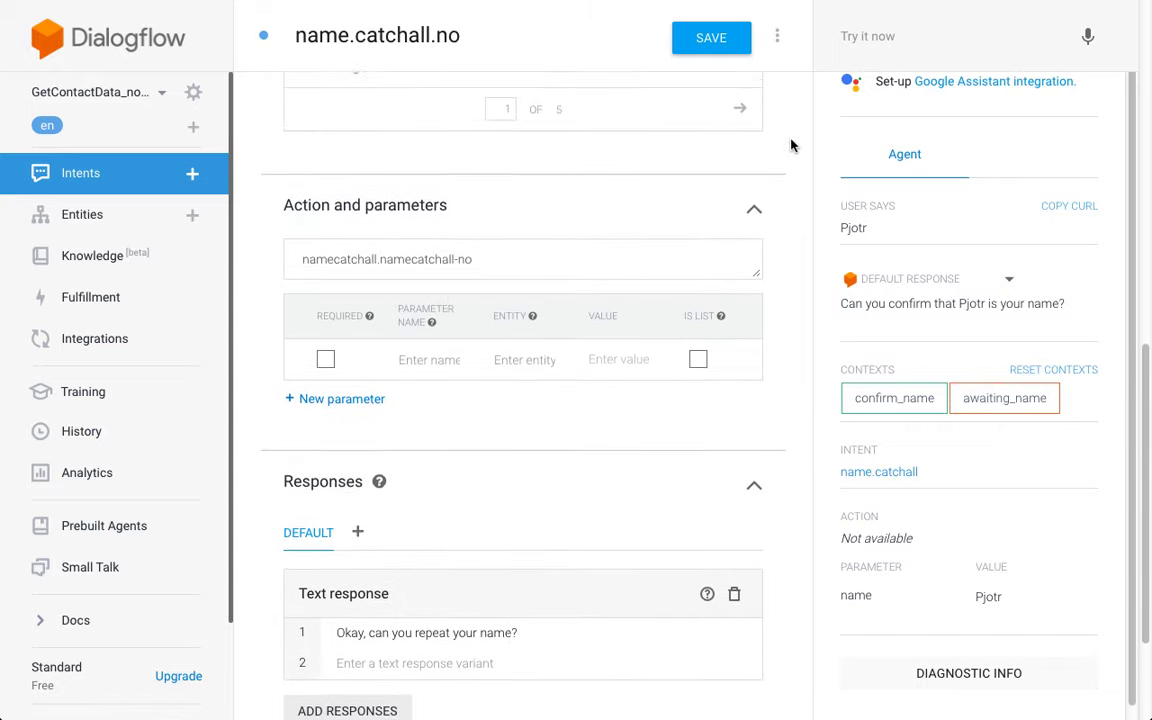
Step: Add output context awaiting_name with lifespan 1 and save the intent
click(549, 232)
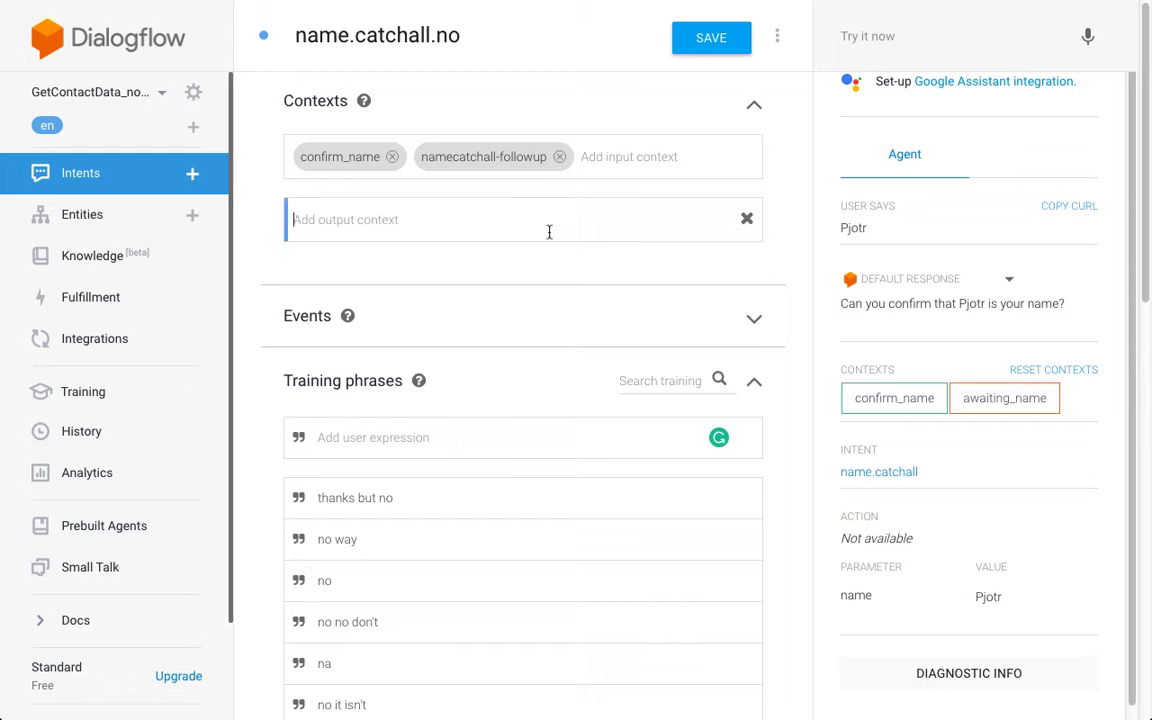
text(aw)
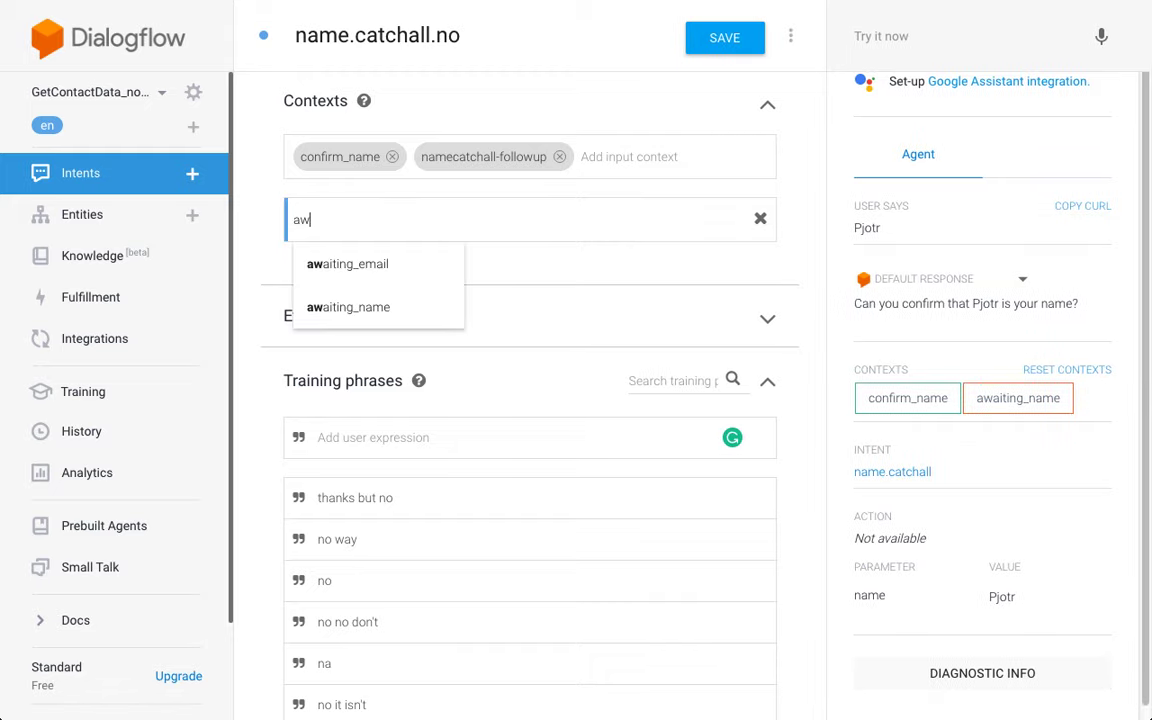
click(385, 310)
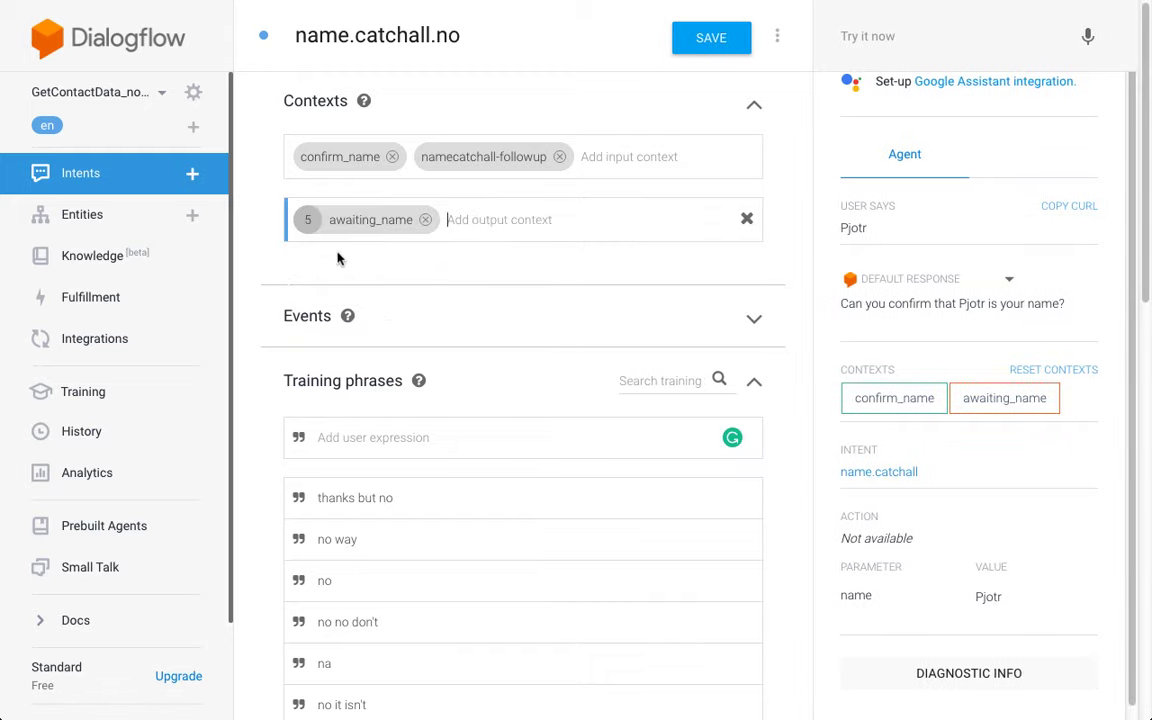
click(307, 221)
text(1)
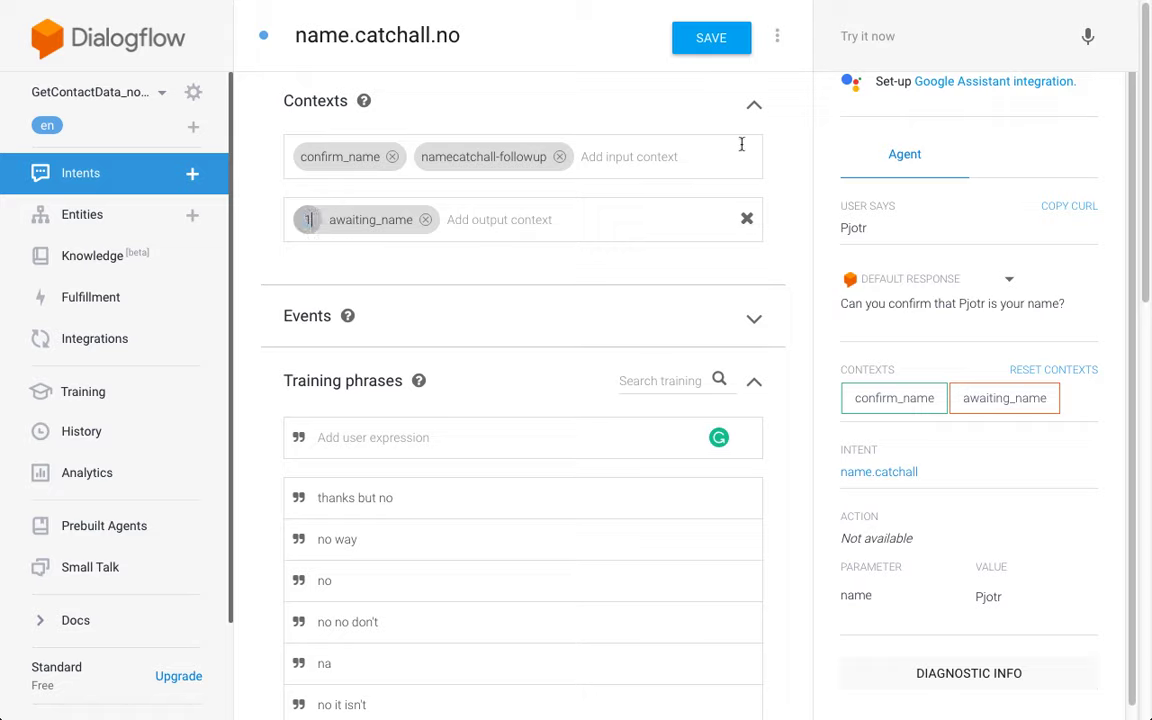
click(709, 50)
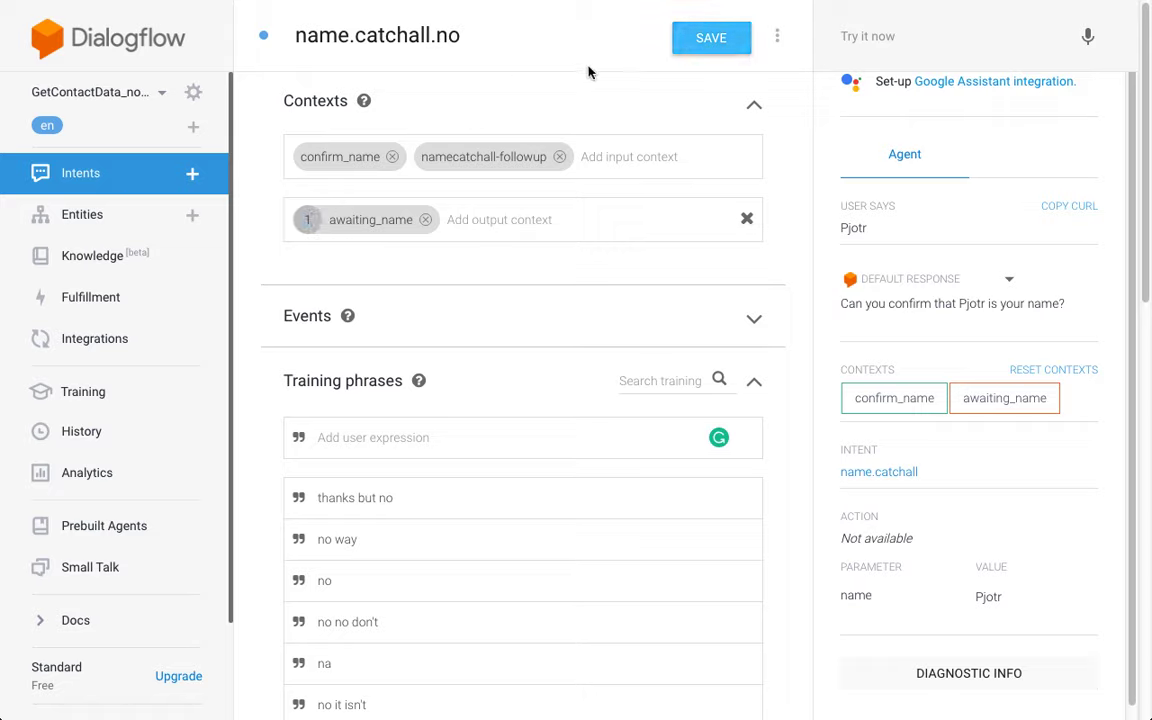
click(715, 38)
click(155, 178)
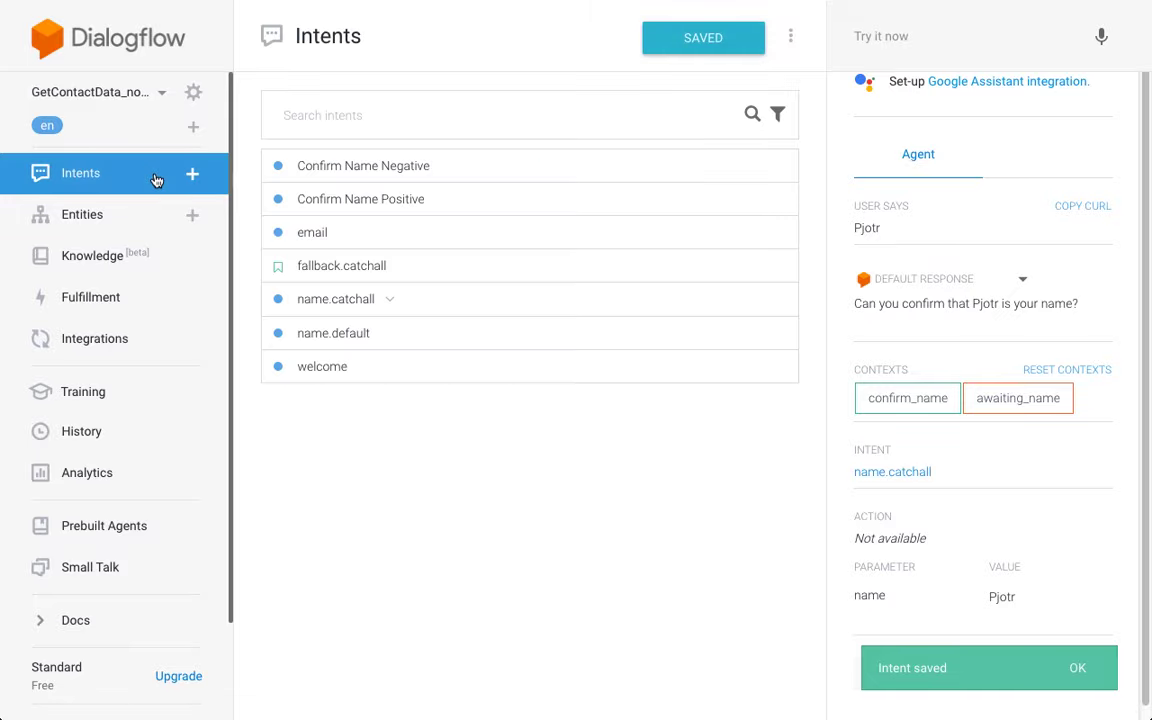
Step: On the name.catchall.yes follow-up, add output context awaiting_email with lifespan 1
click(391, 300)
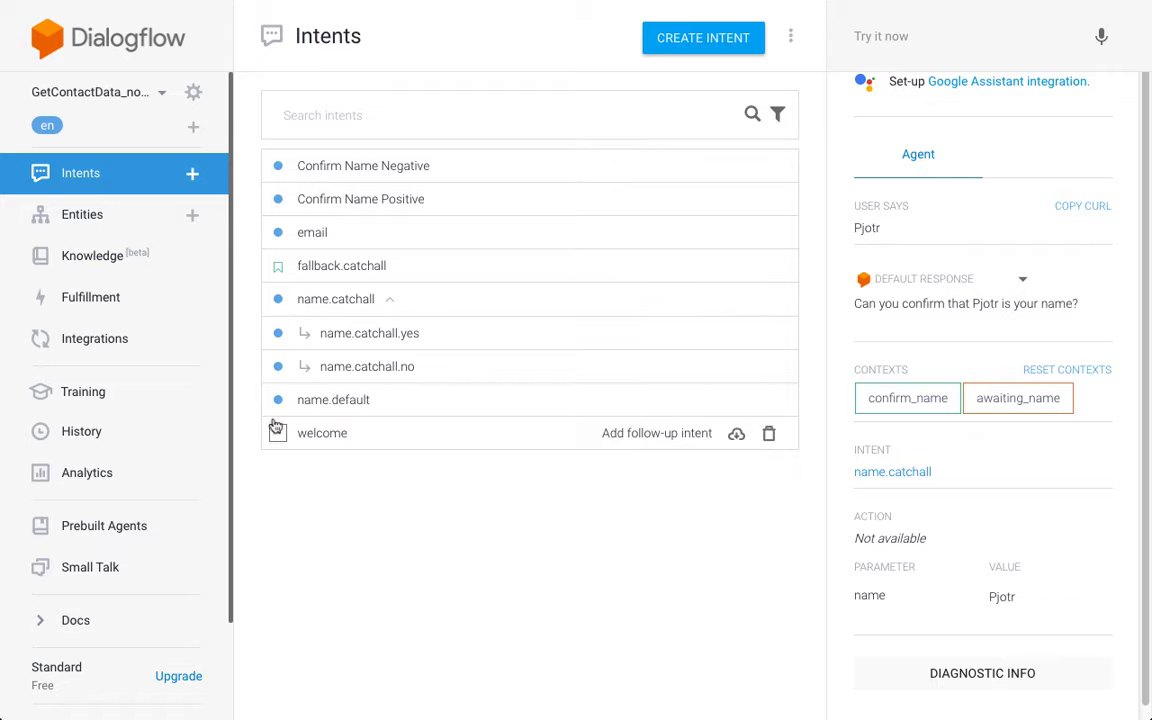
click(329, 334)
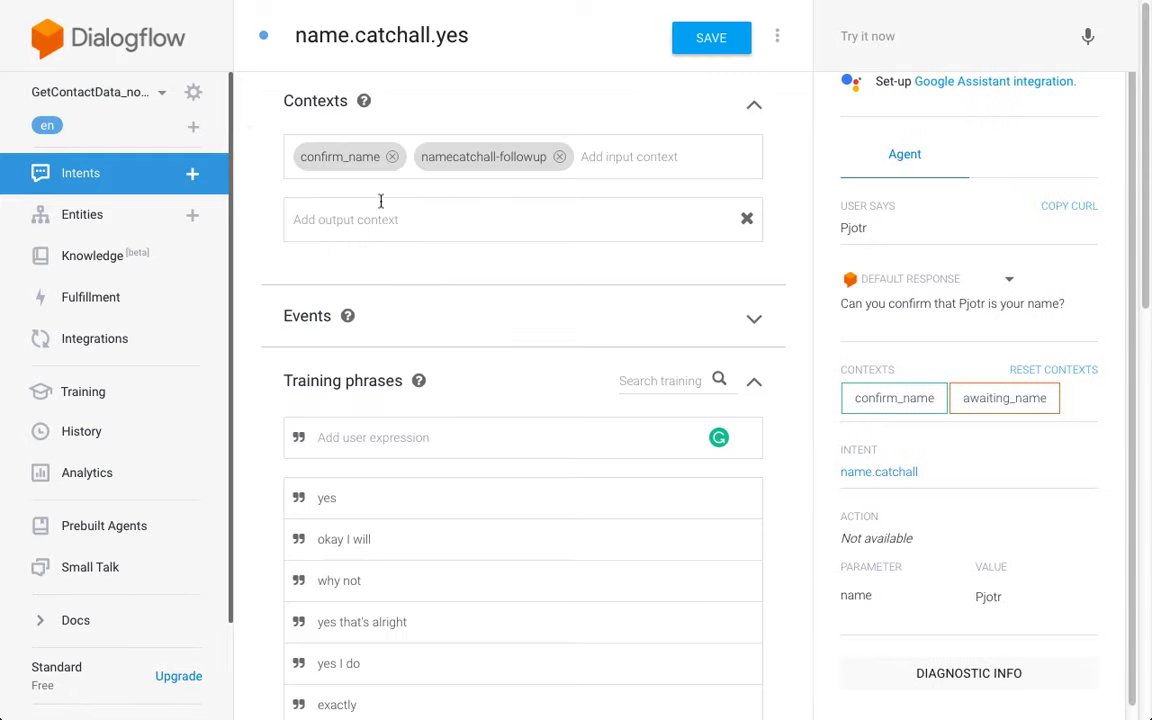
click(434, 222)
text(awai)
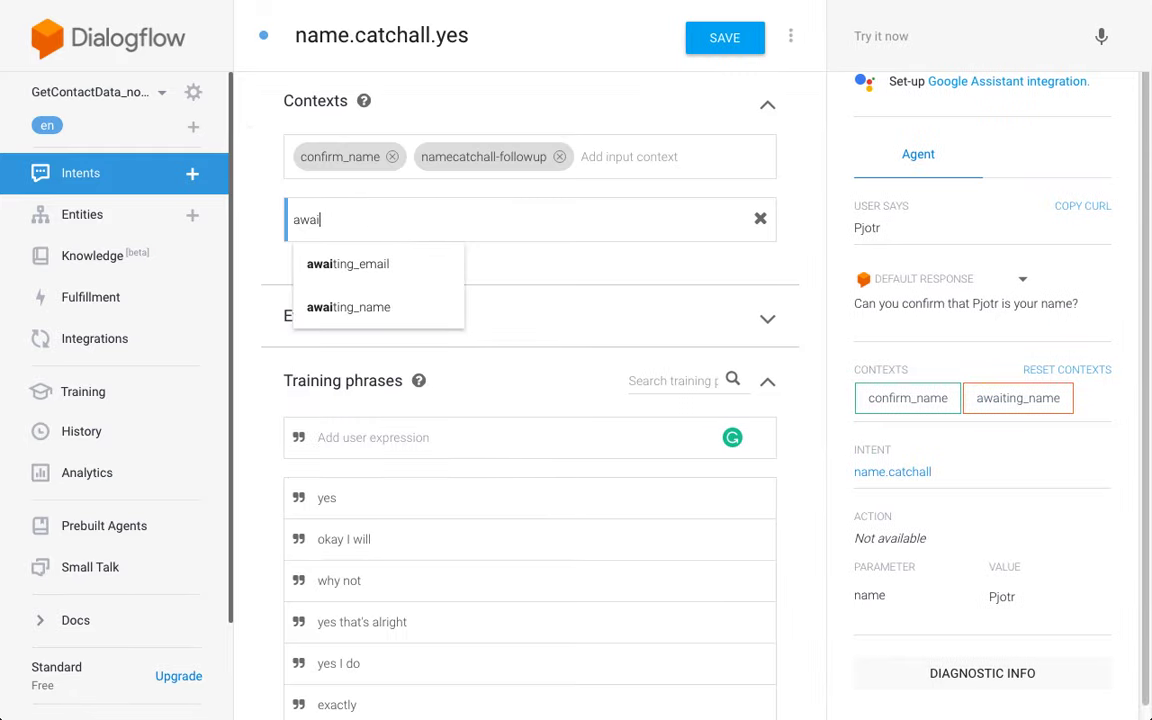
click(438, 278)
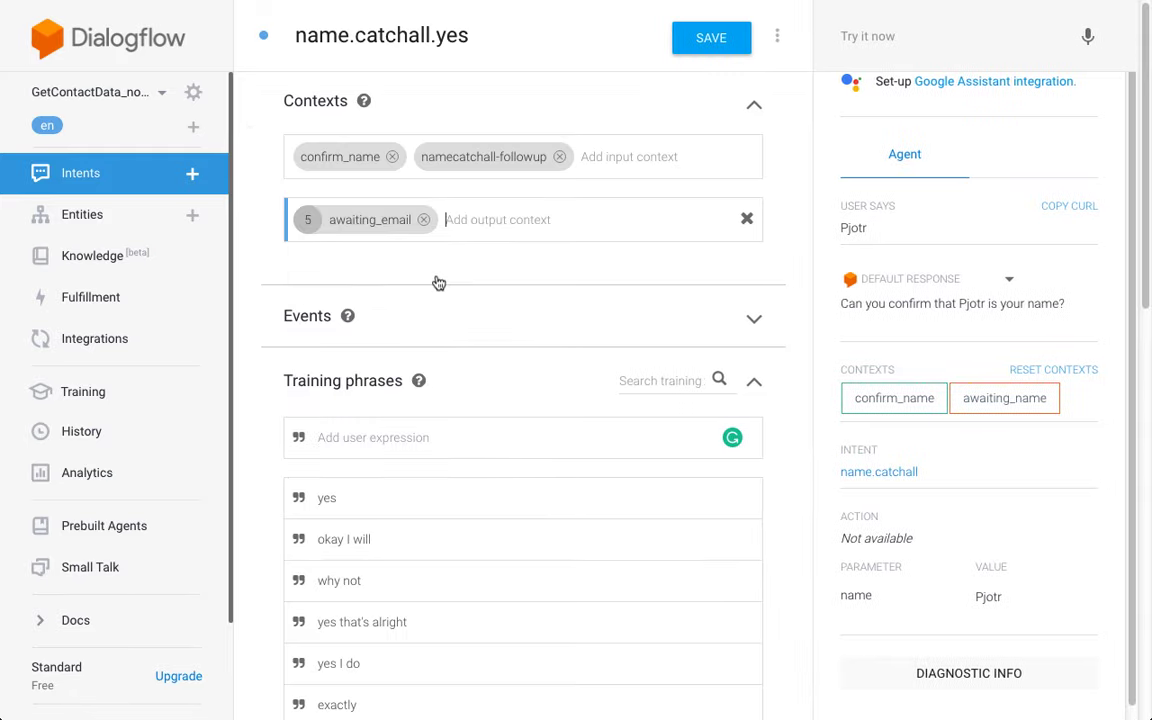
click(311, 221)
text(1)
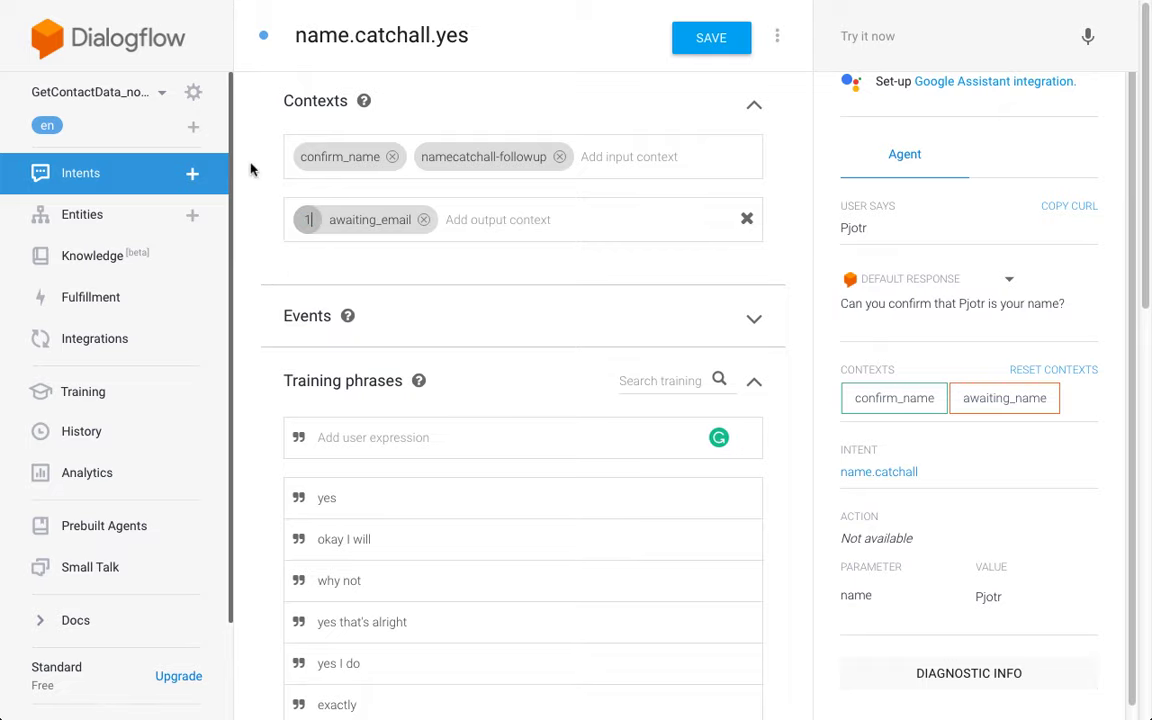
Step: Begin the first text response with 'Thank you'
scroll(251, 170, down, 3)
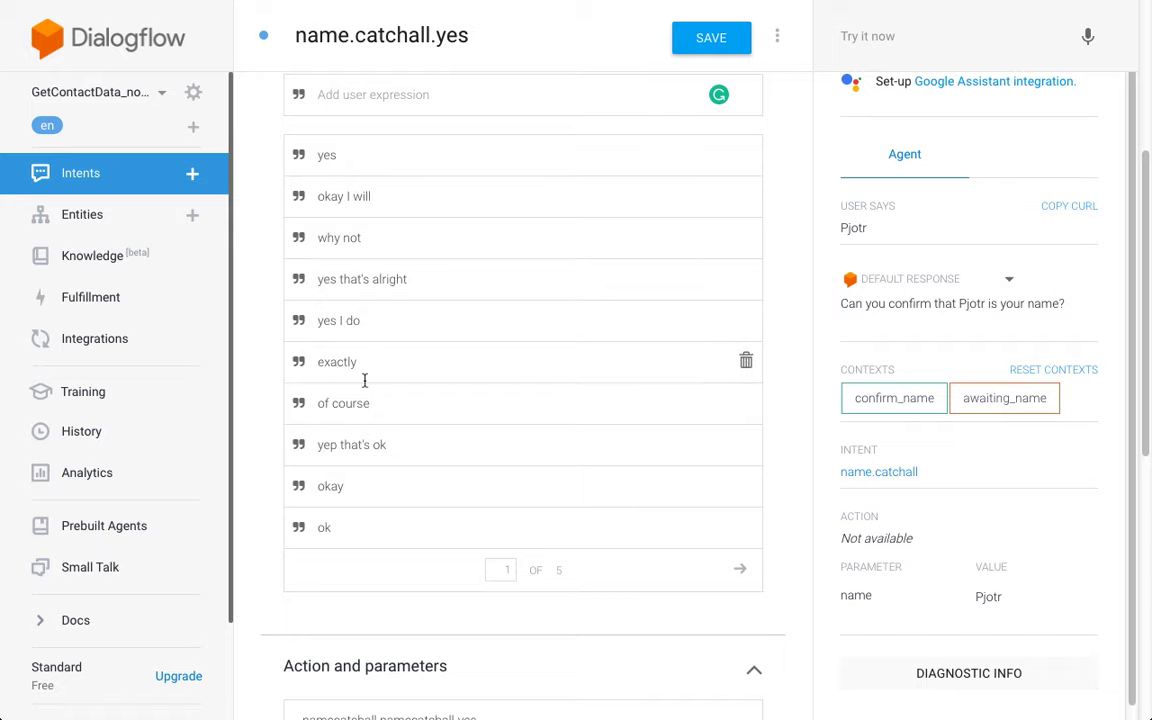
scroll(337, 366, down, 1)
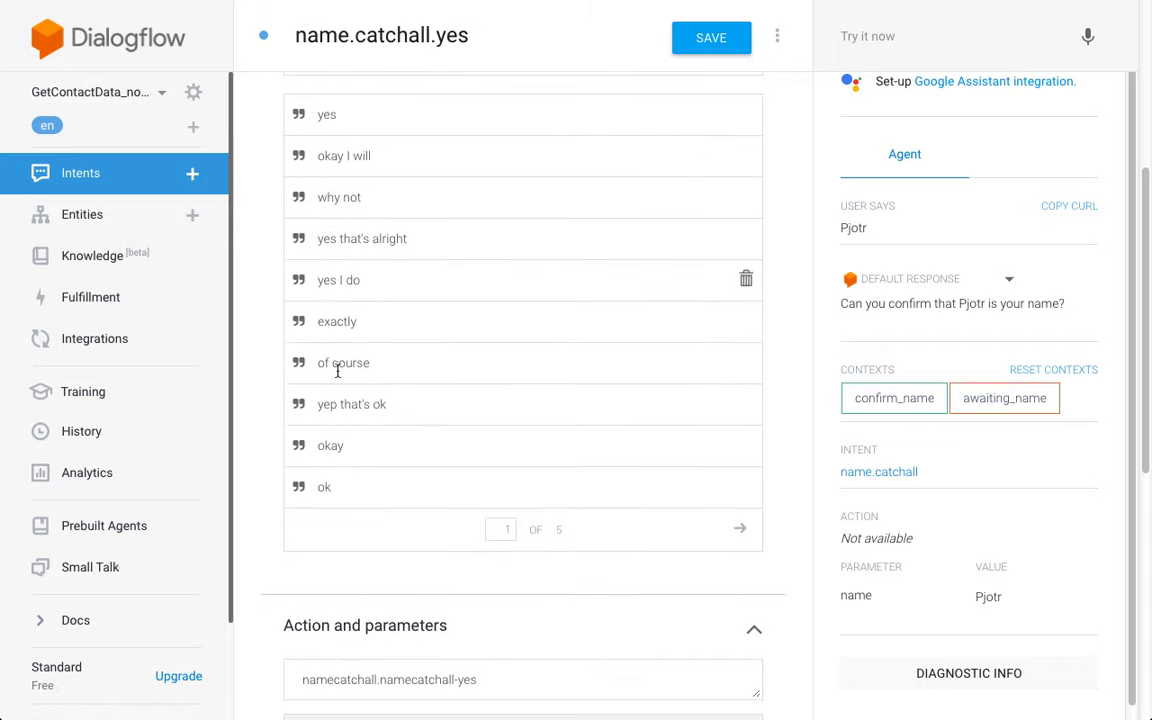
scroll(255, 383, down, 5)
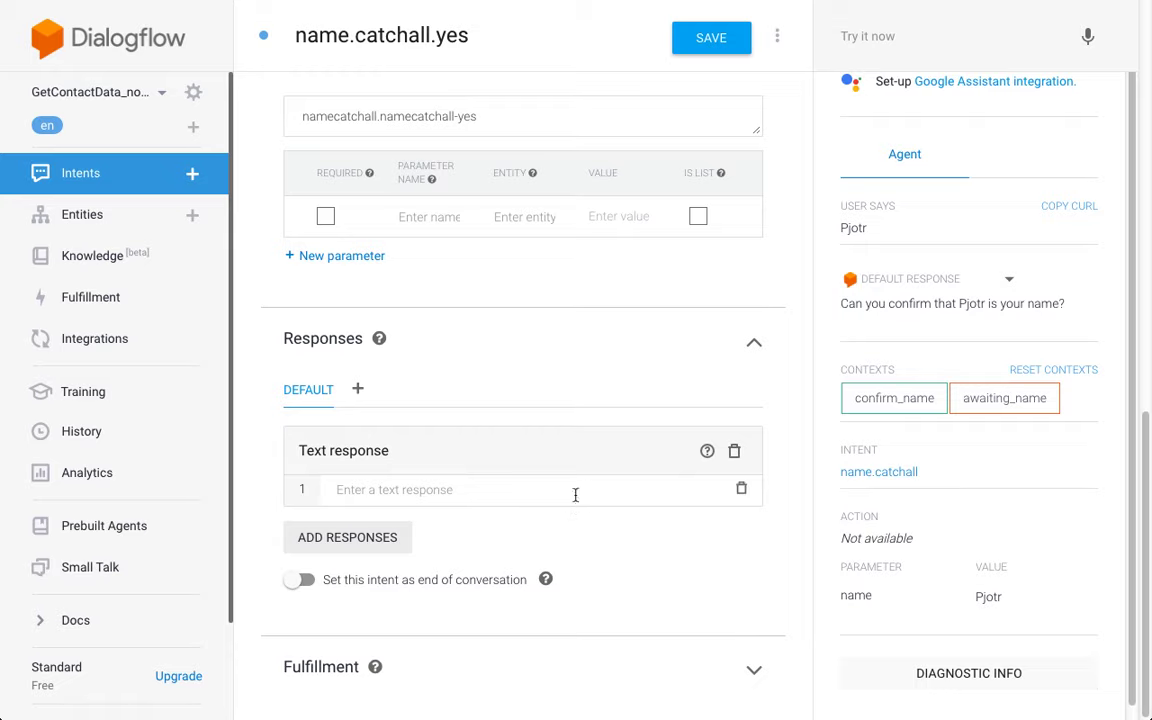
text(Thank you,)
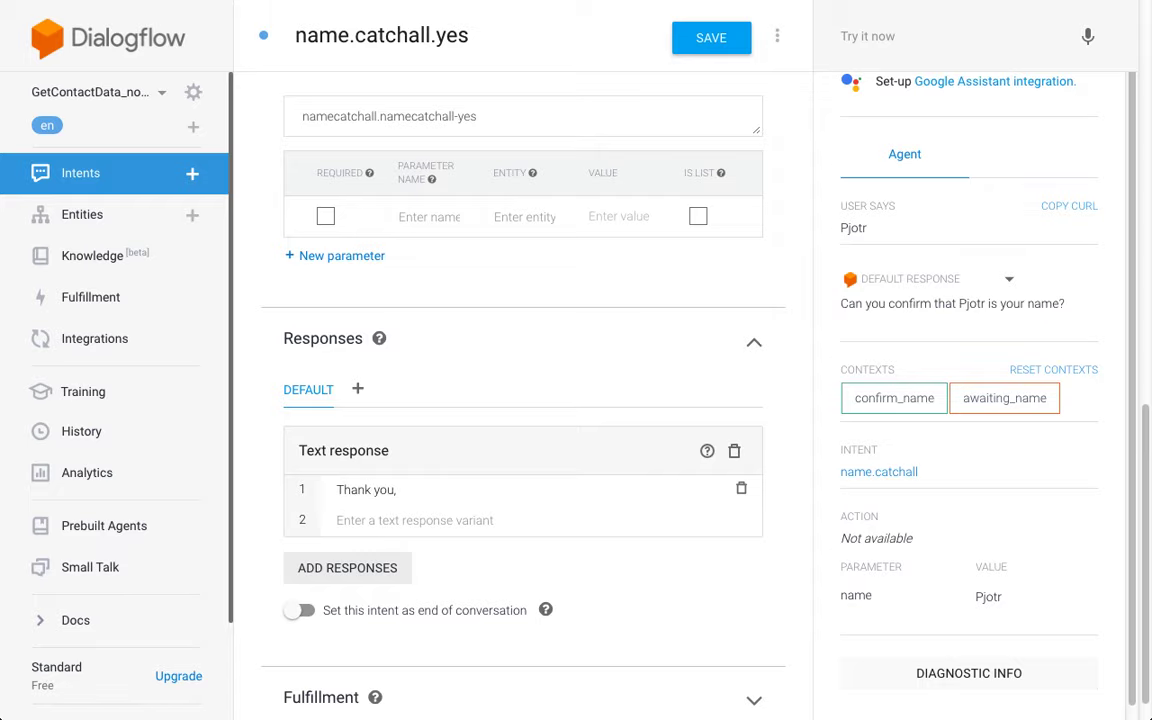
Step: Complete the reply as 'Thank you, #confirm_name.name. And what's your email address?'
scroll(283, 147, up, 10)
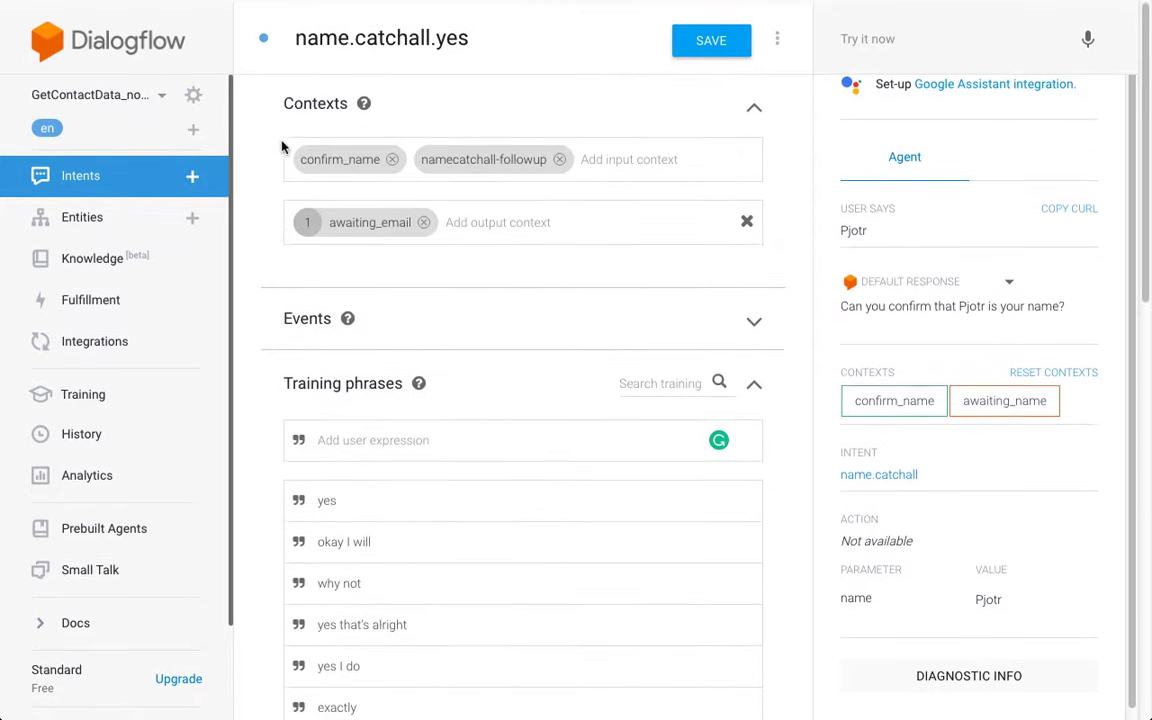
scroll(270, 262, down, 10)
text(,)
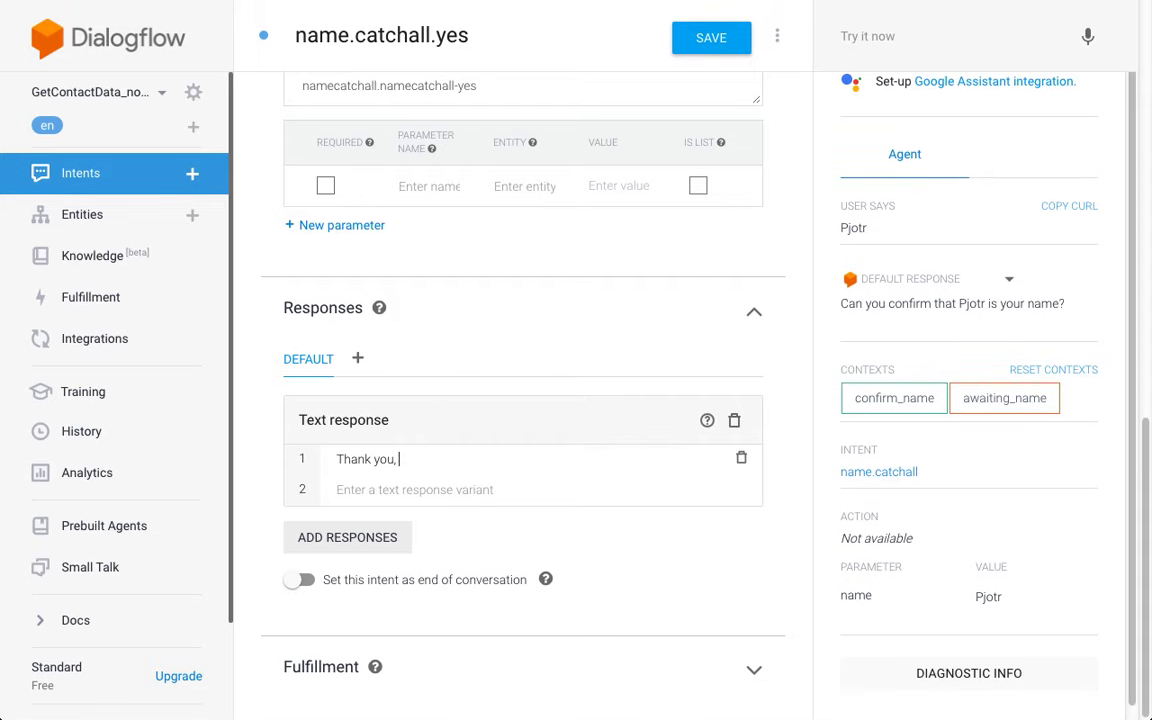
text( conf#)
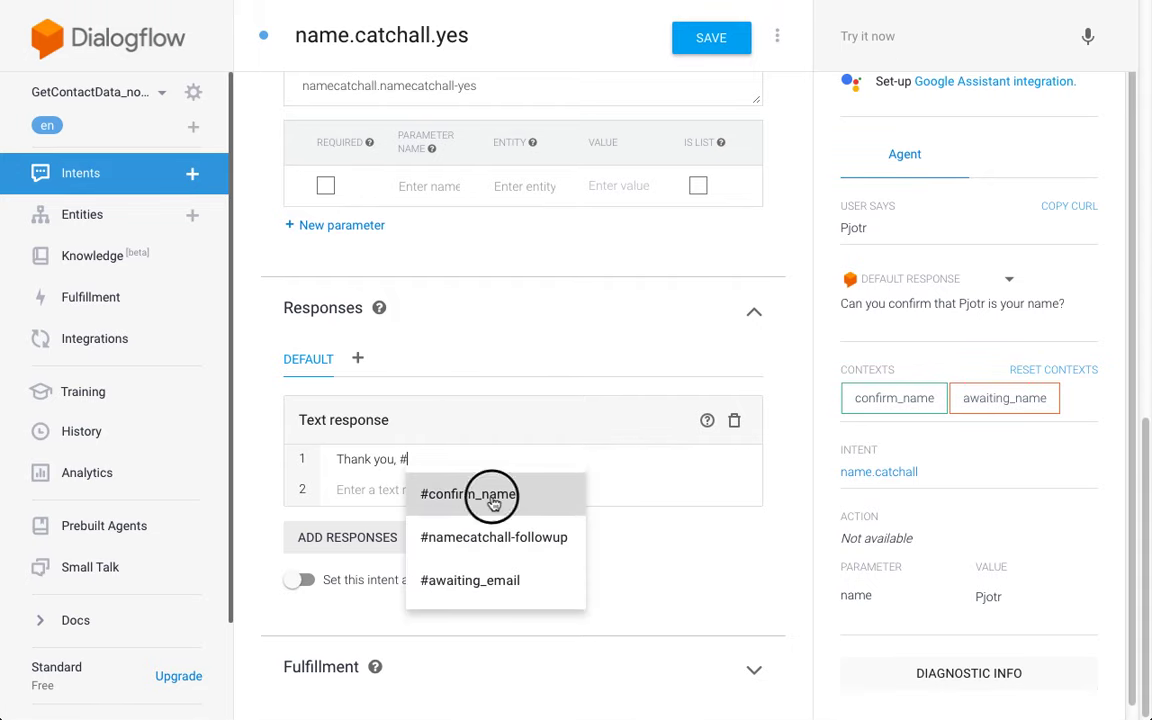
click(462, 491)
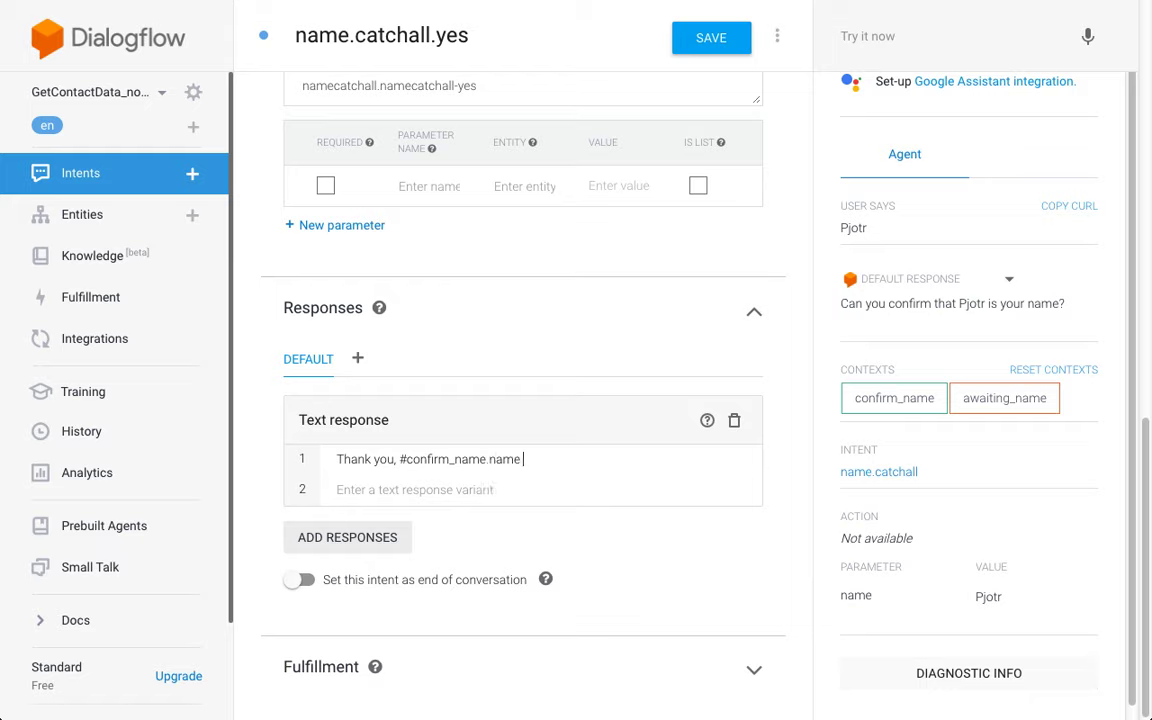
text(.name. And what's your email address?)
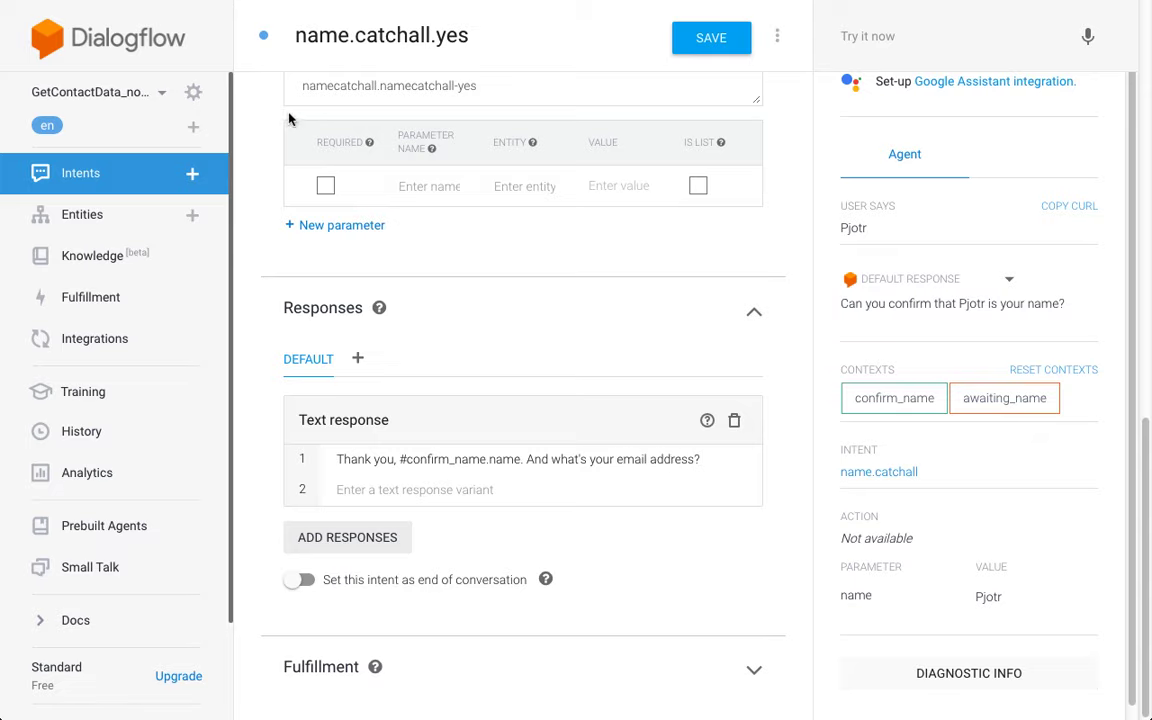
Step: Save the name.catchall.yes intent
scroll(256, 101, up, 1)
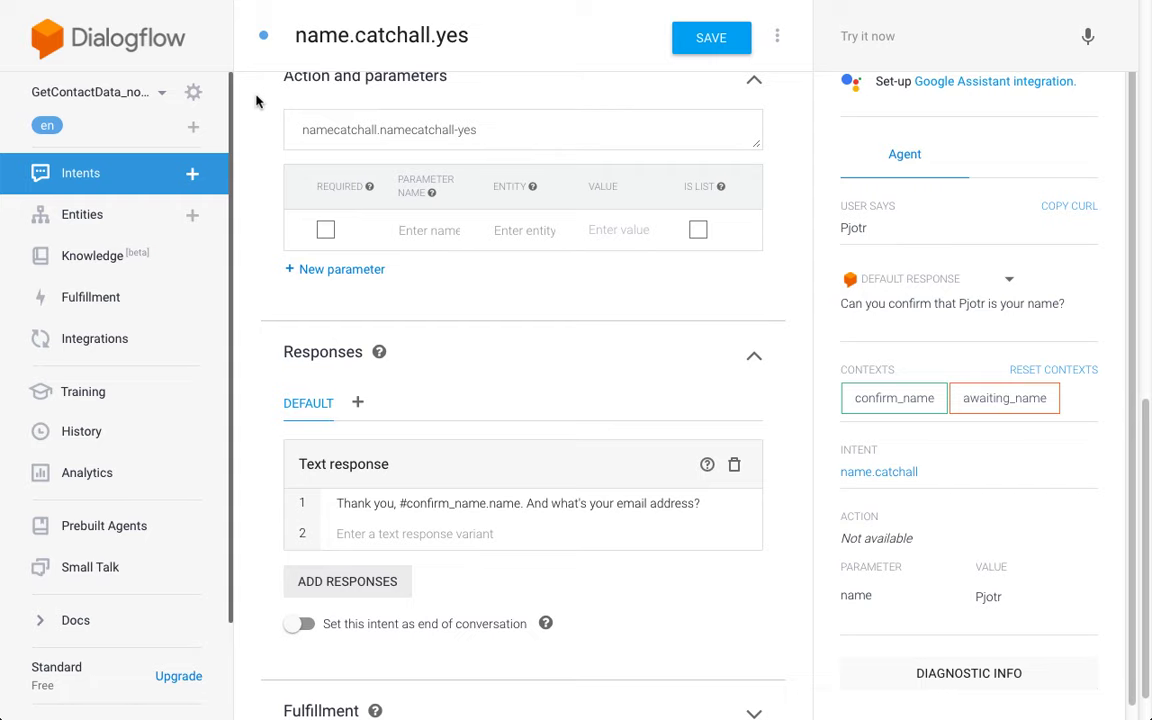
scroll(256, 101, up, 10)
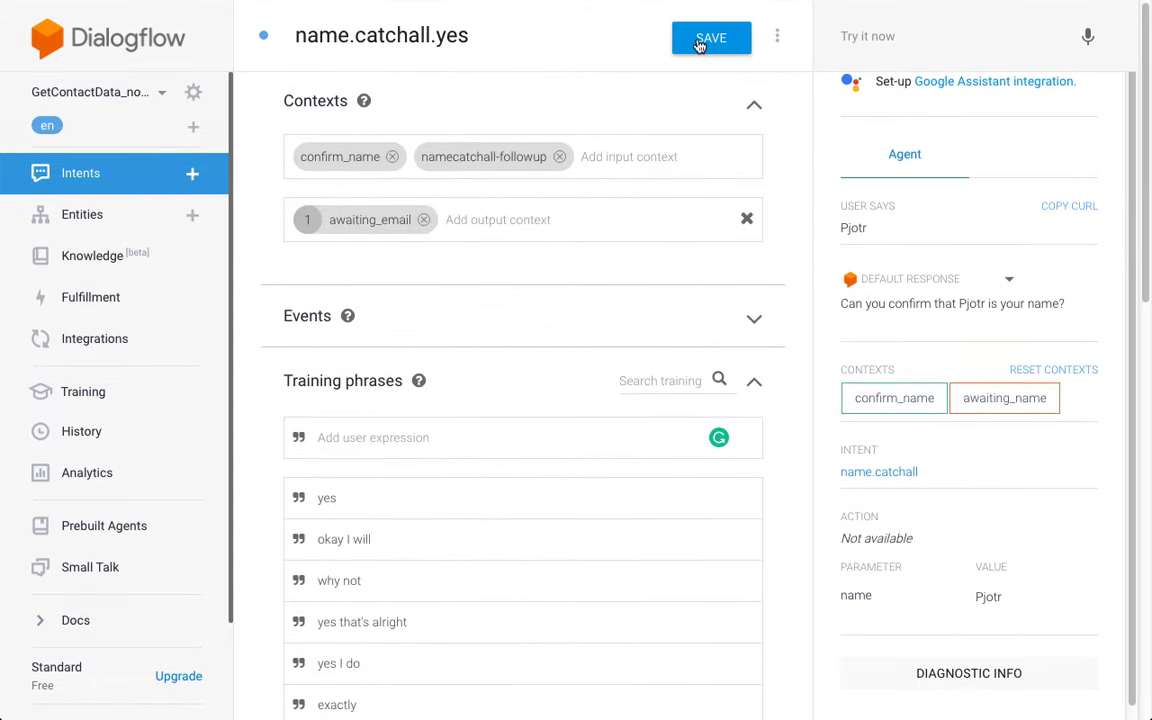
click(699, 42)
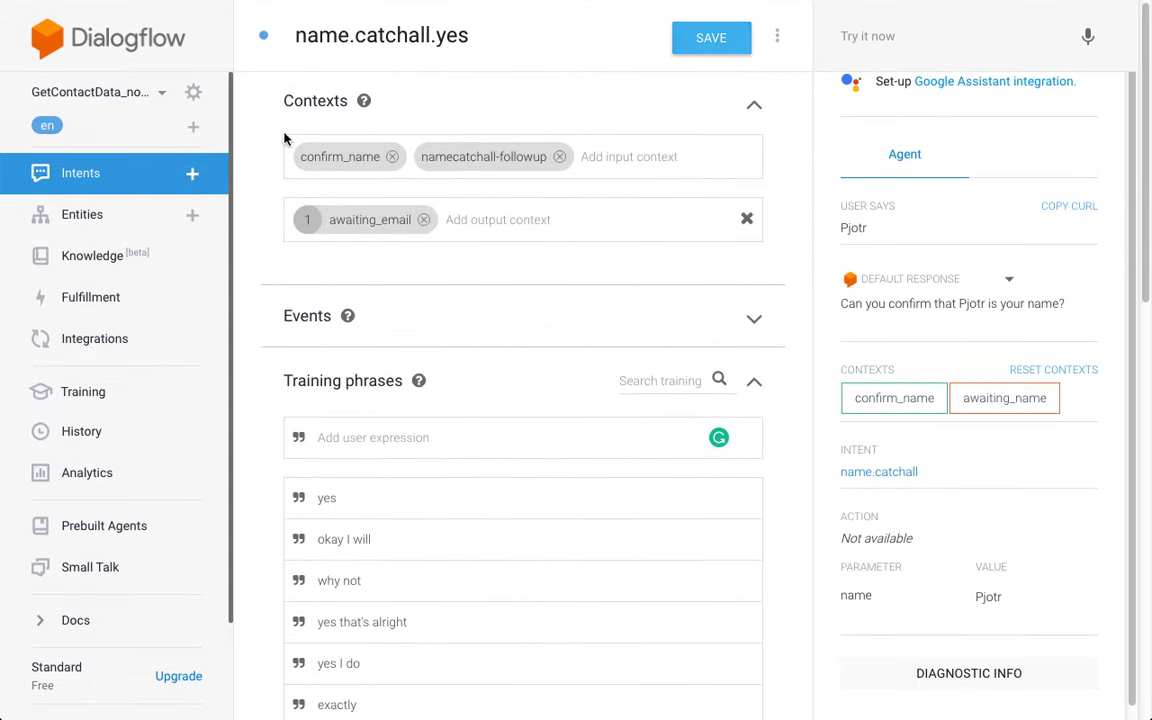
Step: From the intents list, expand name.catchall's follow-ups, review name.catchall, then return to the list
click(142, 181)
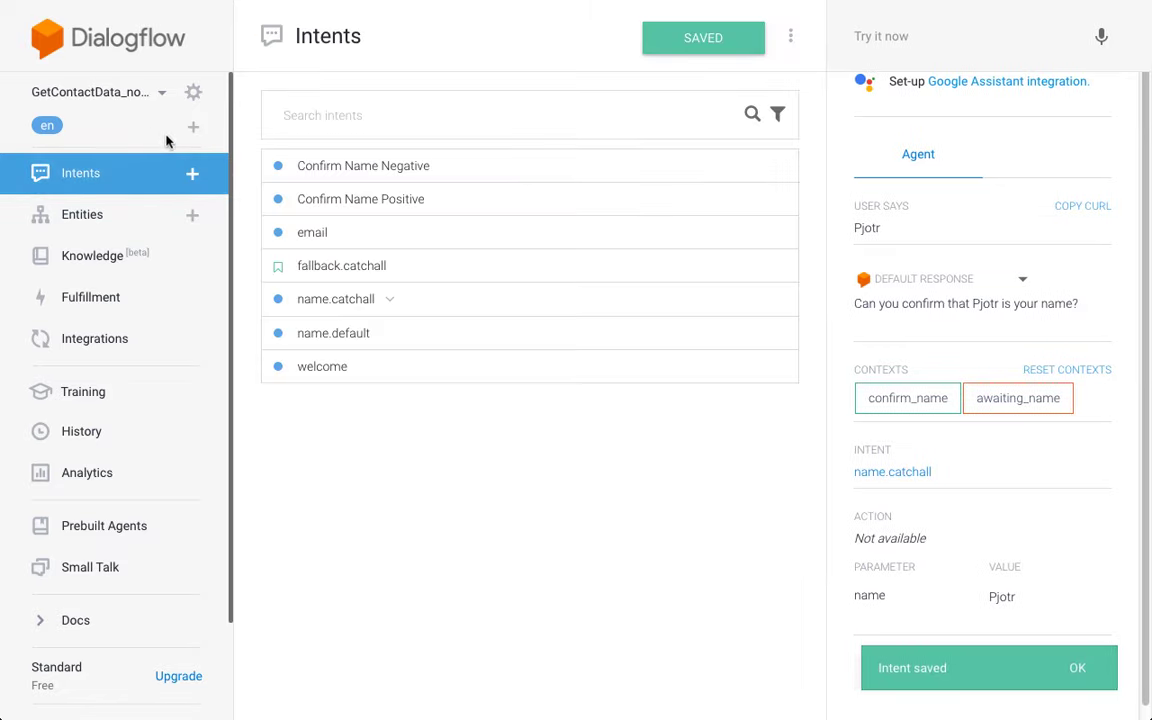
click(391, 301)
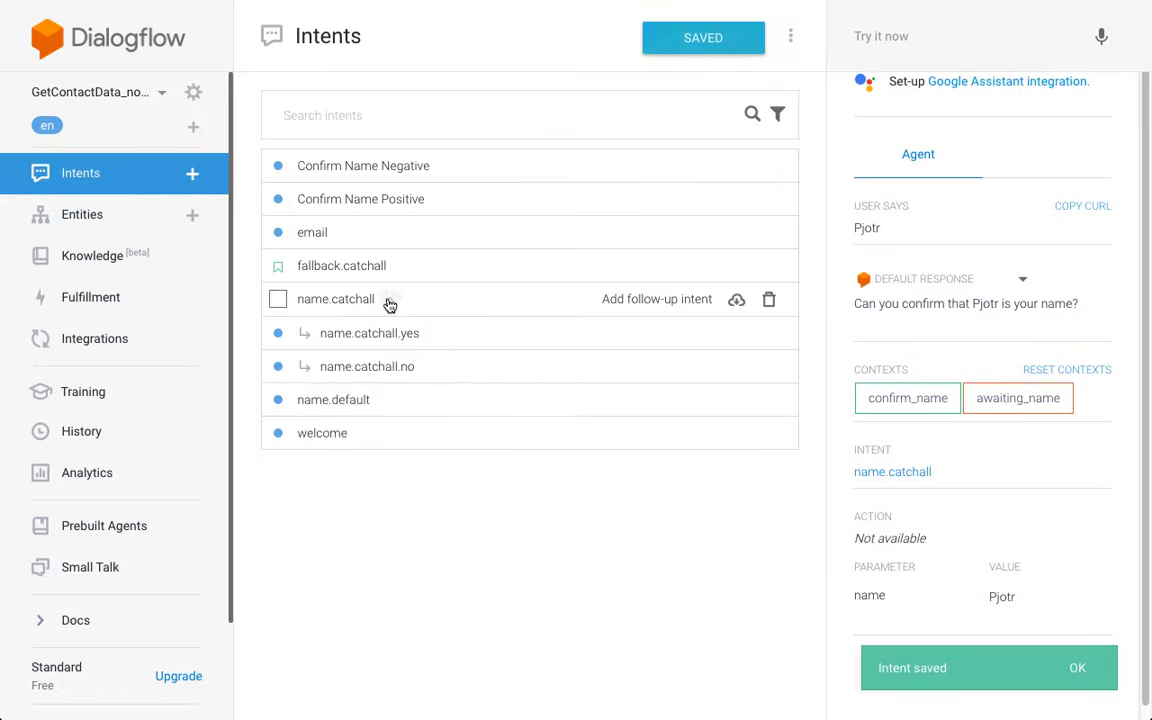
click(389, 300)
click(388, 299)
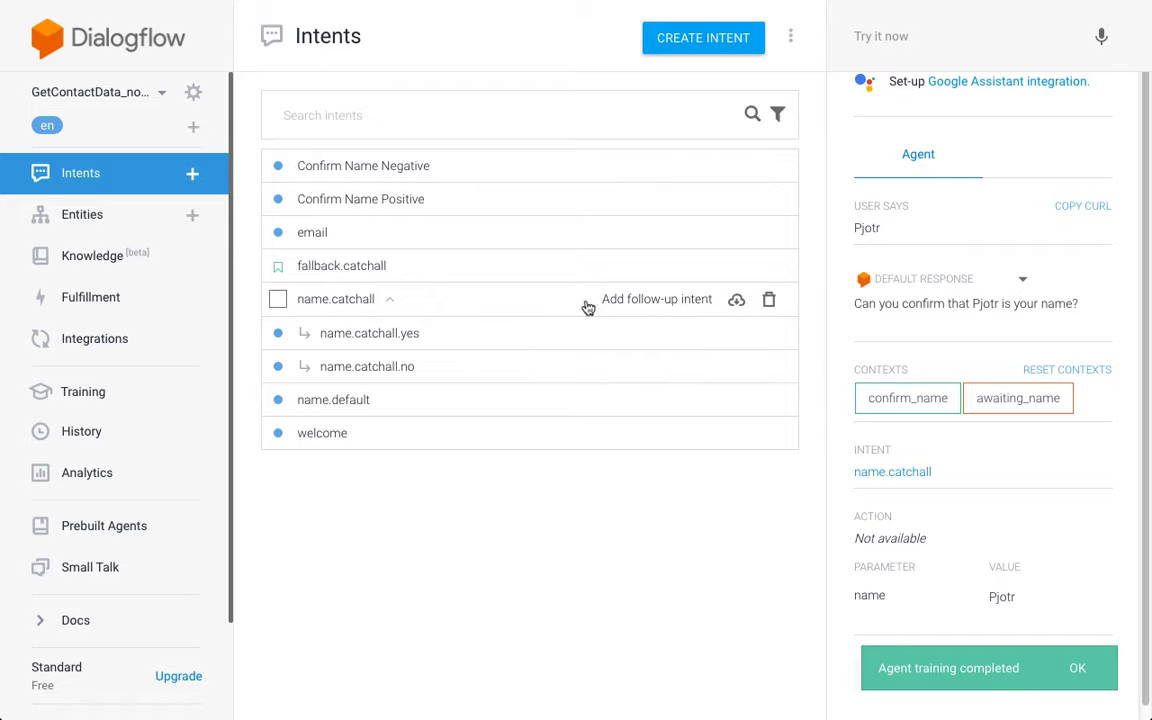
click(343, 301)
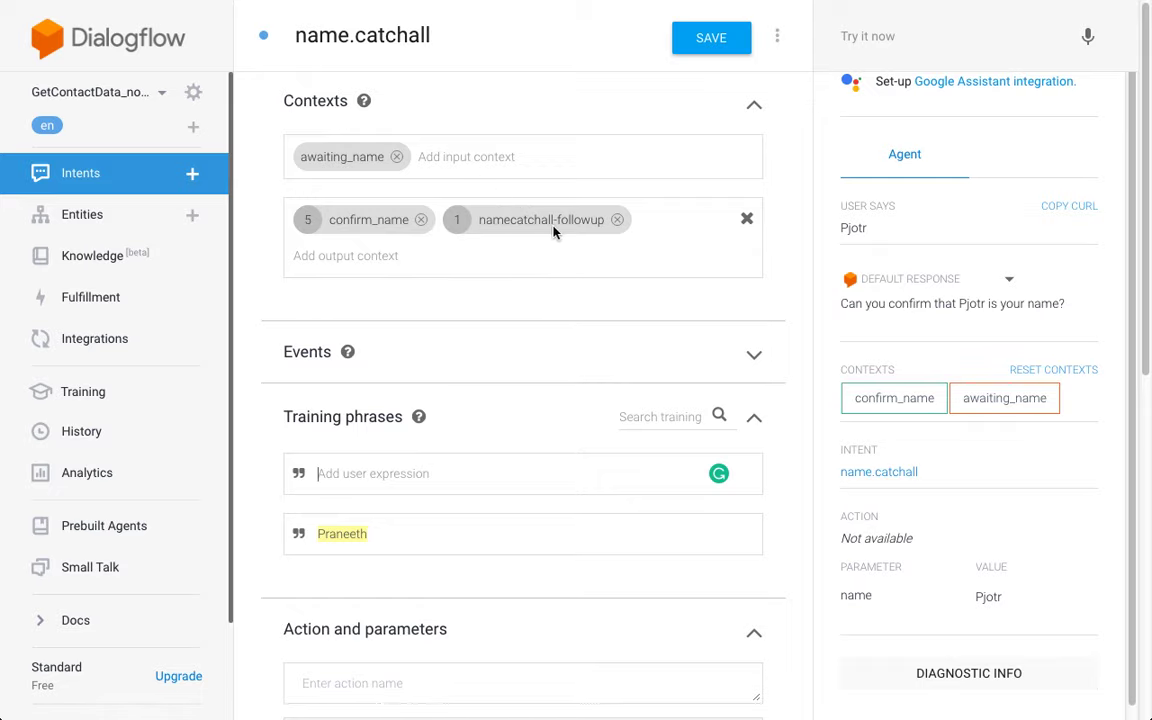
click(162, 174)
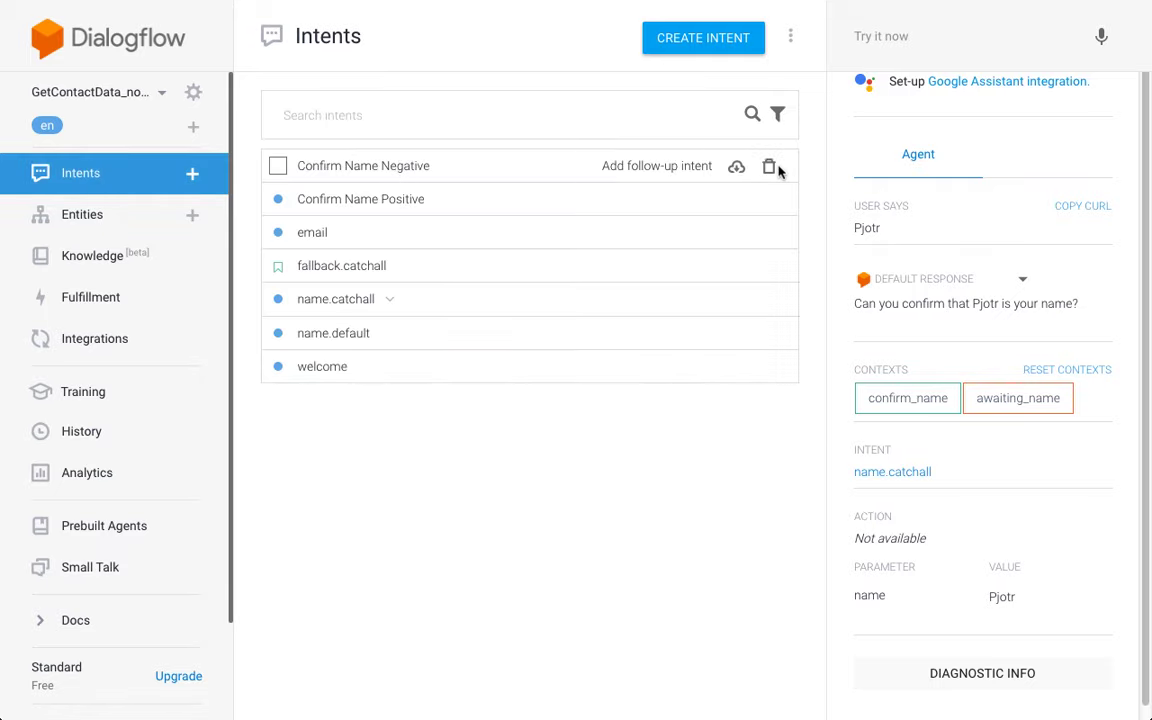
Step: Delete Confirm Name Negative and Confirm Name Positive, then toggle name.catchall's follow-up list open and closed
click(769, 167)
click(769, 417)
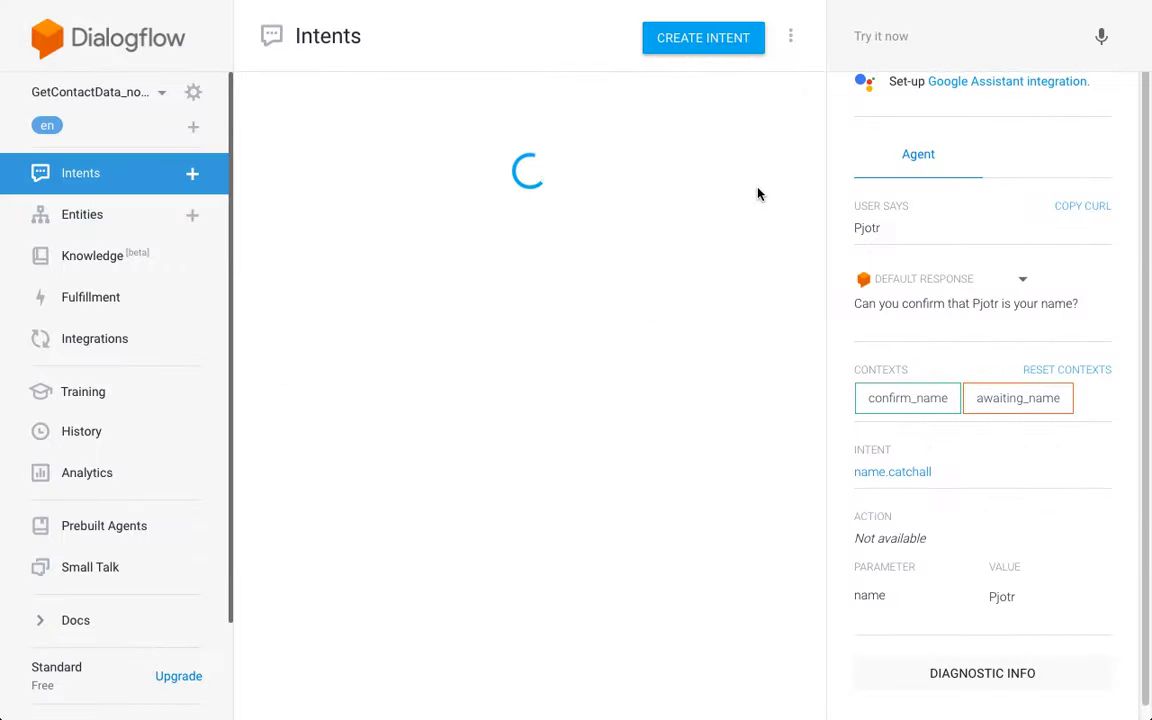
click(770, 168)
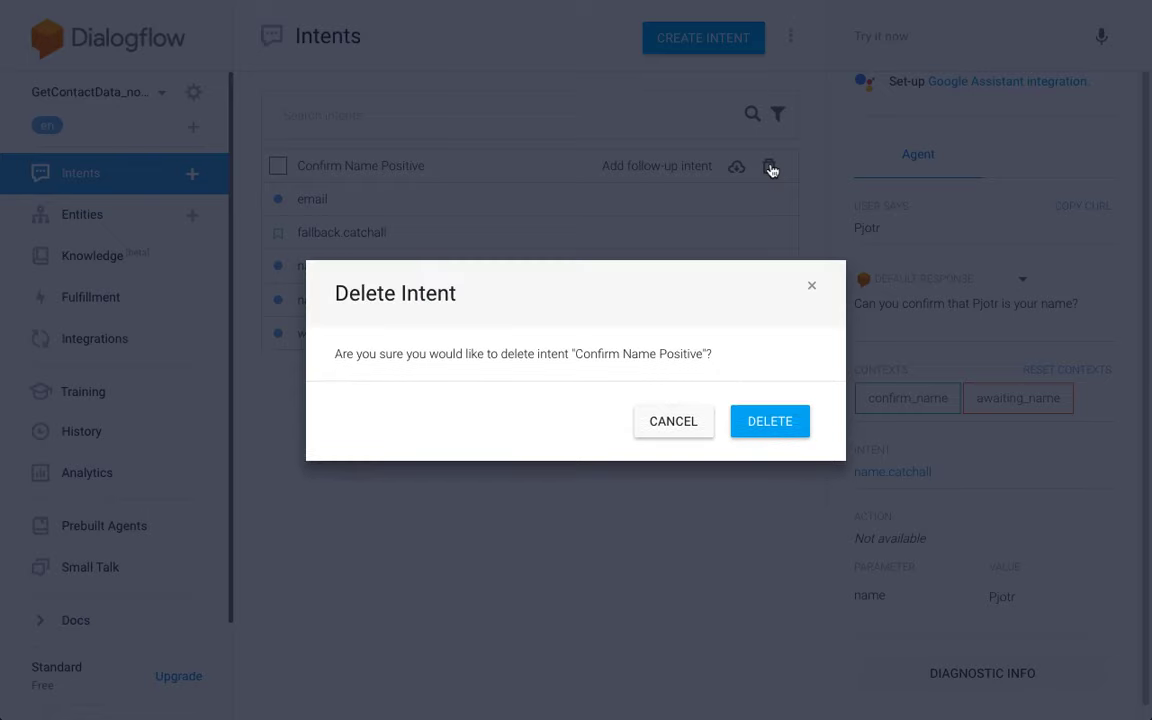
click(768, 424)
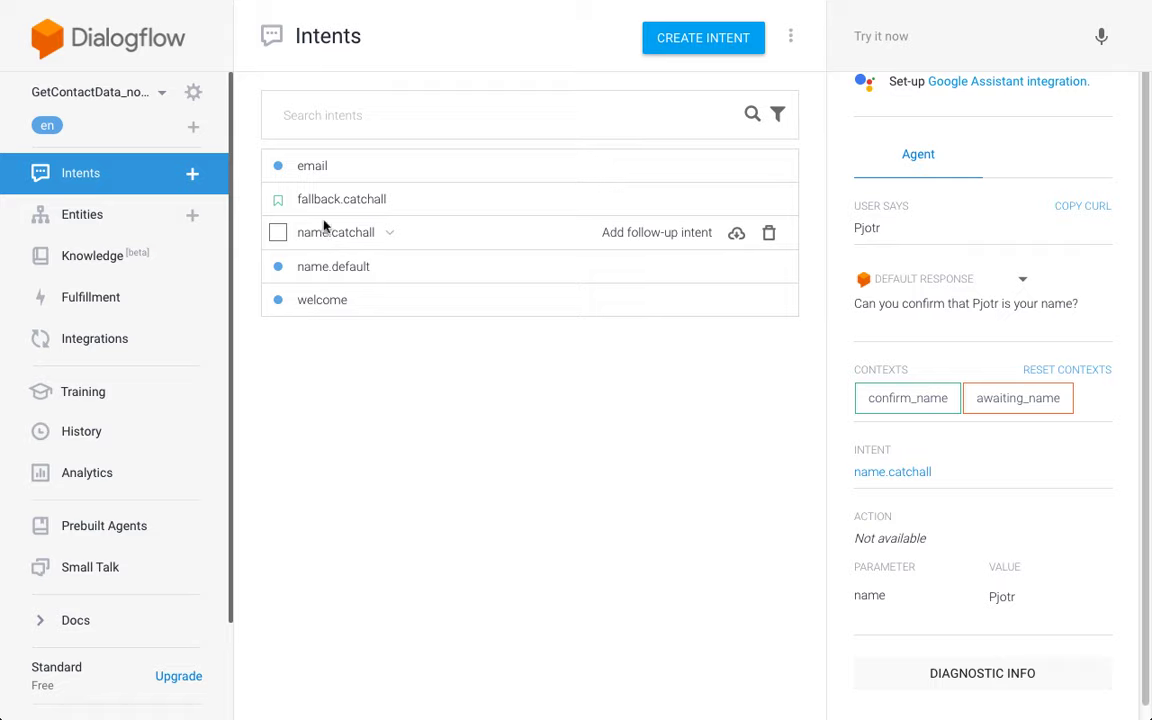
click(398, 232)
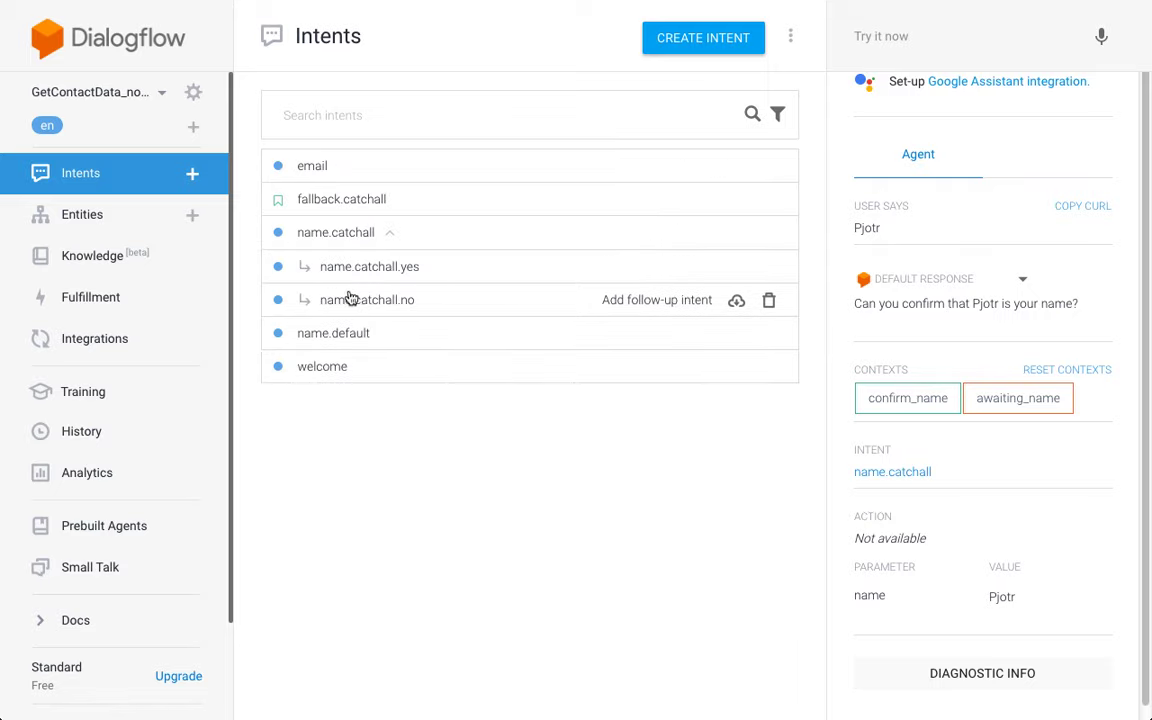
click(391, 236)
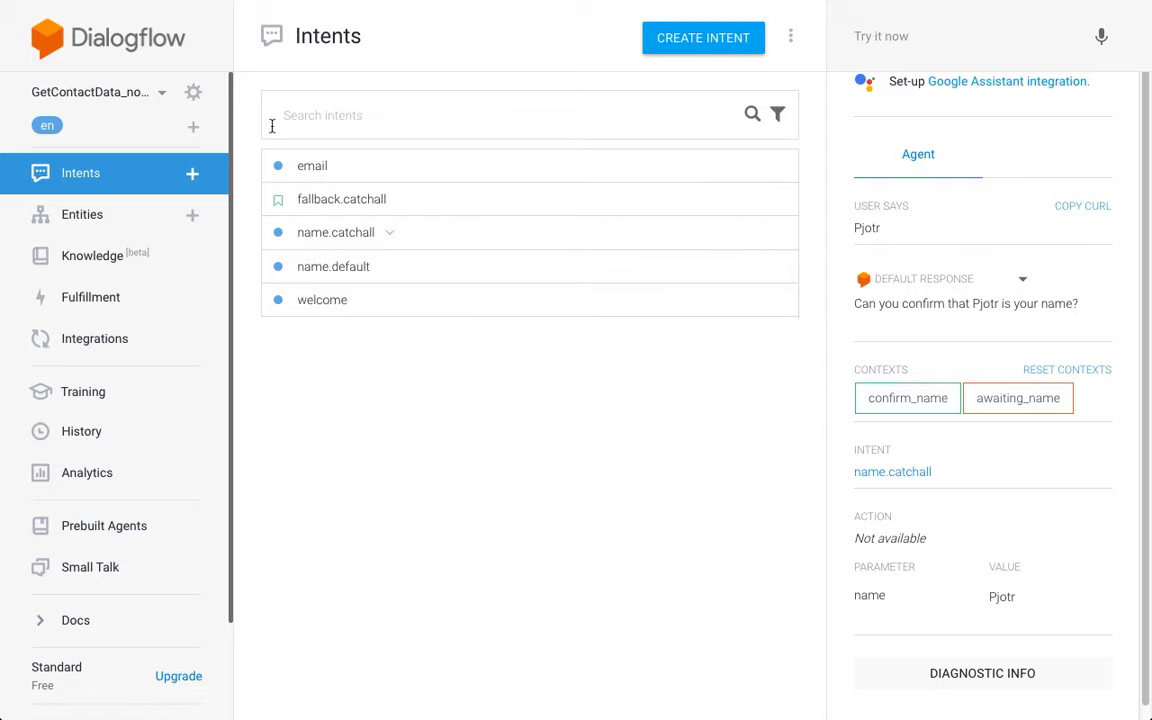